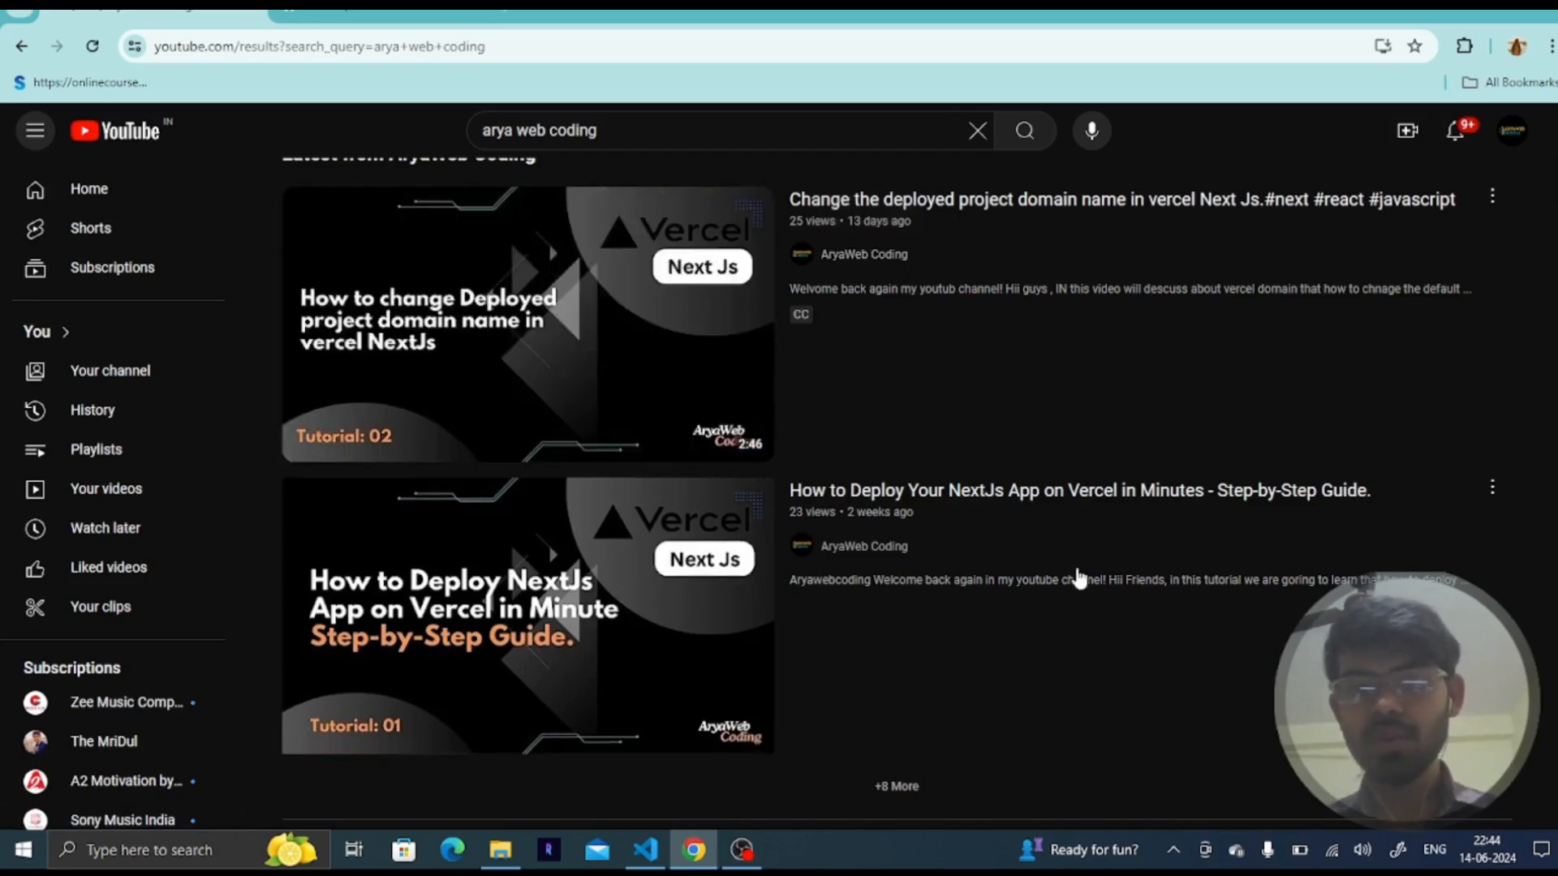
- Browse the channel's search results and open the branch list of the vercel-demo GitHub repository
scroll(1084, 621, "down", 2)
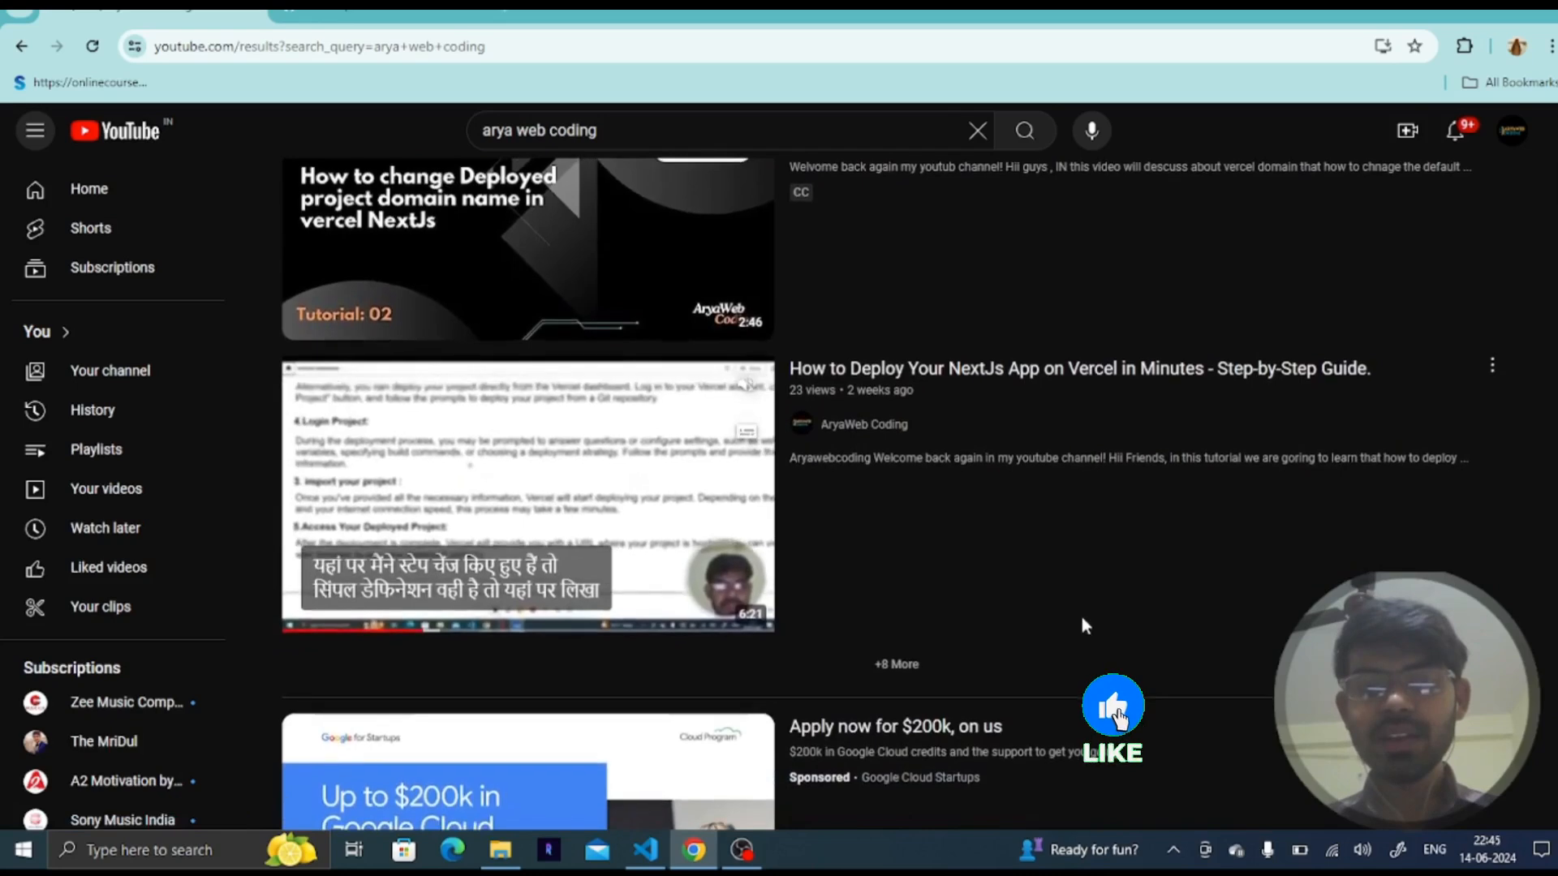
scroll(1083, 616, "up", 1)
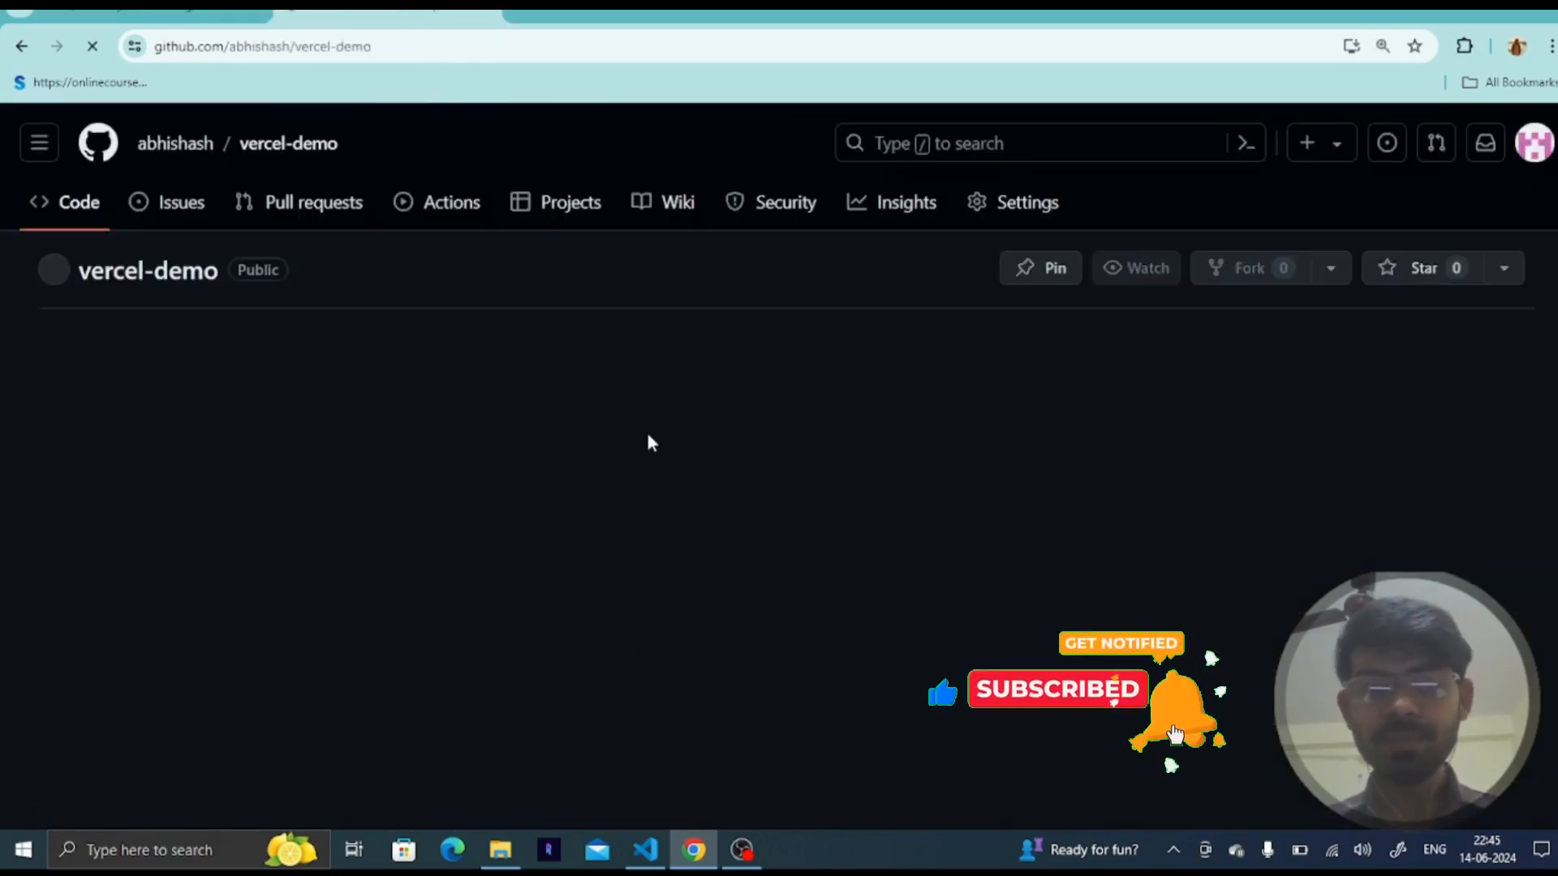
left_click(146, 366)
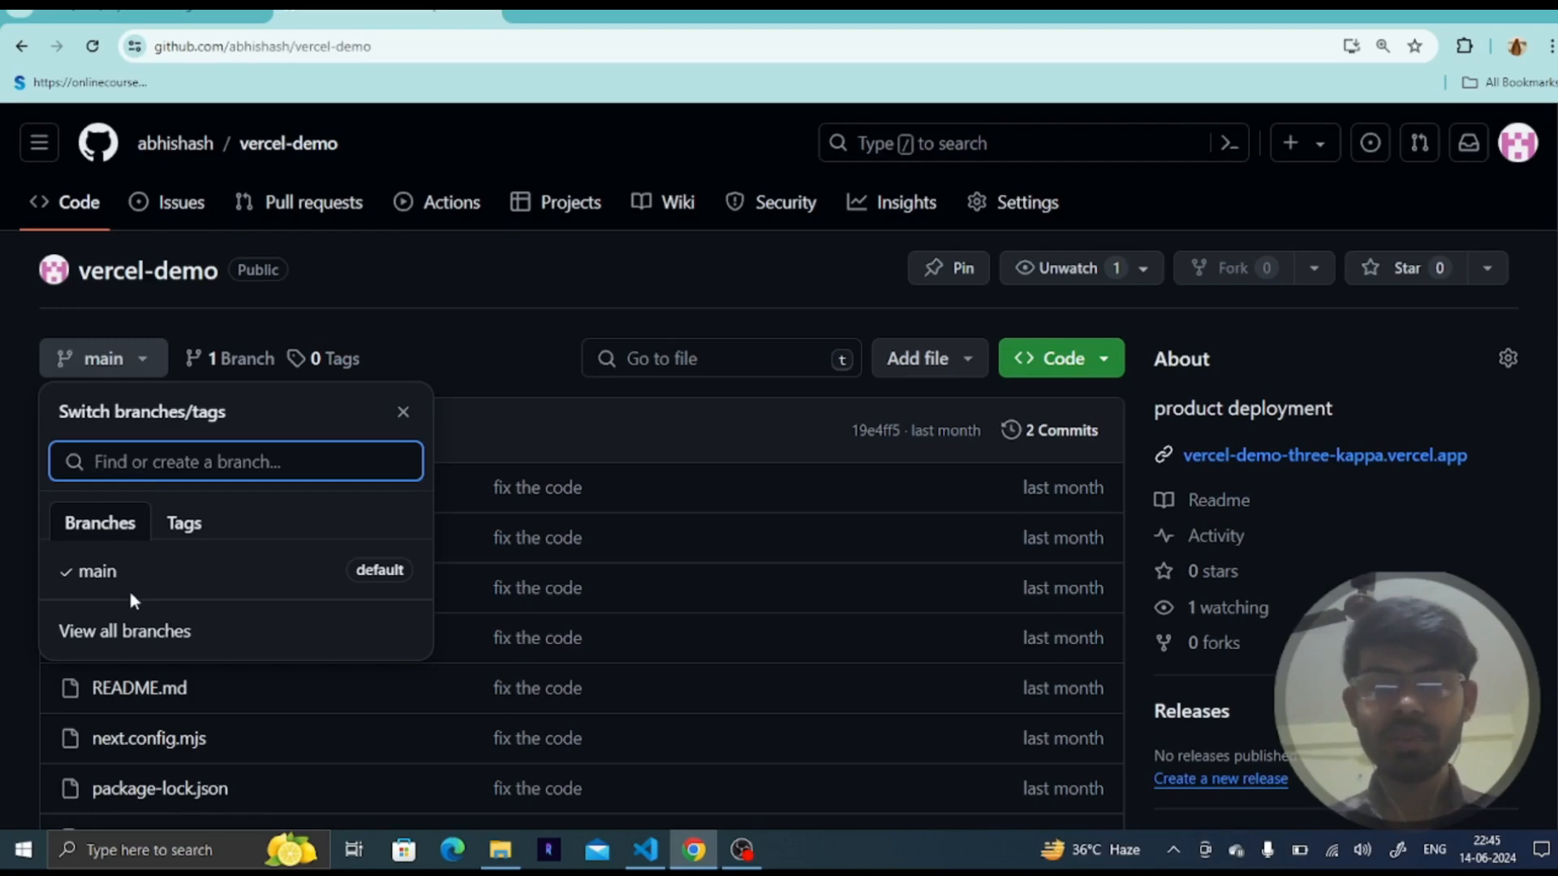
- Open vercel.com in a new browser tab
left_click(528, 20)
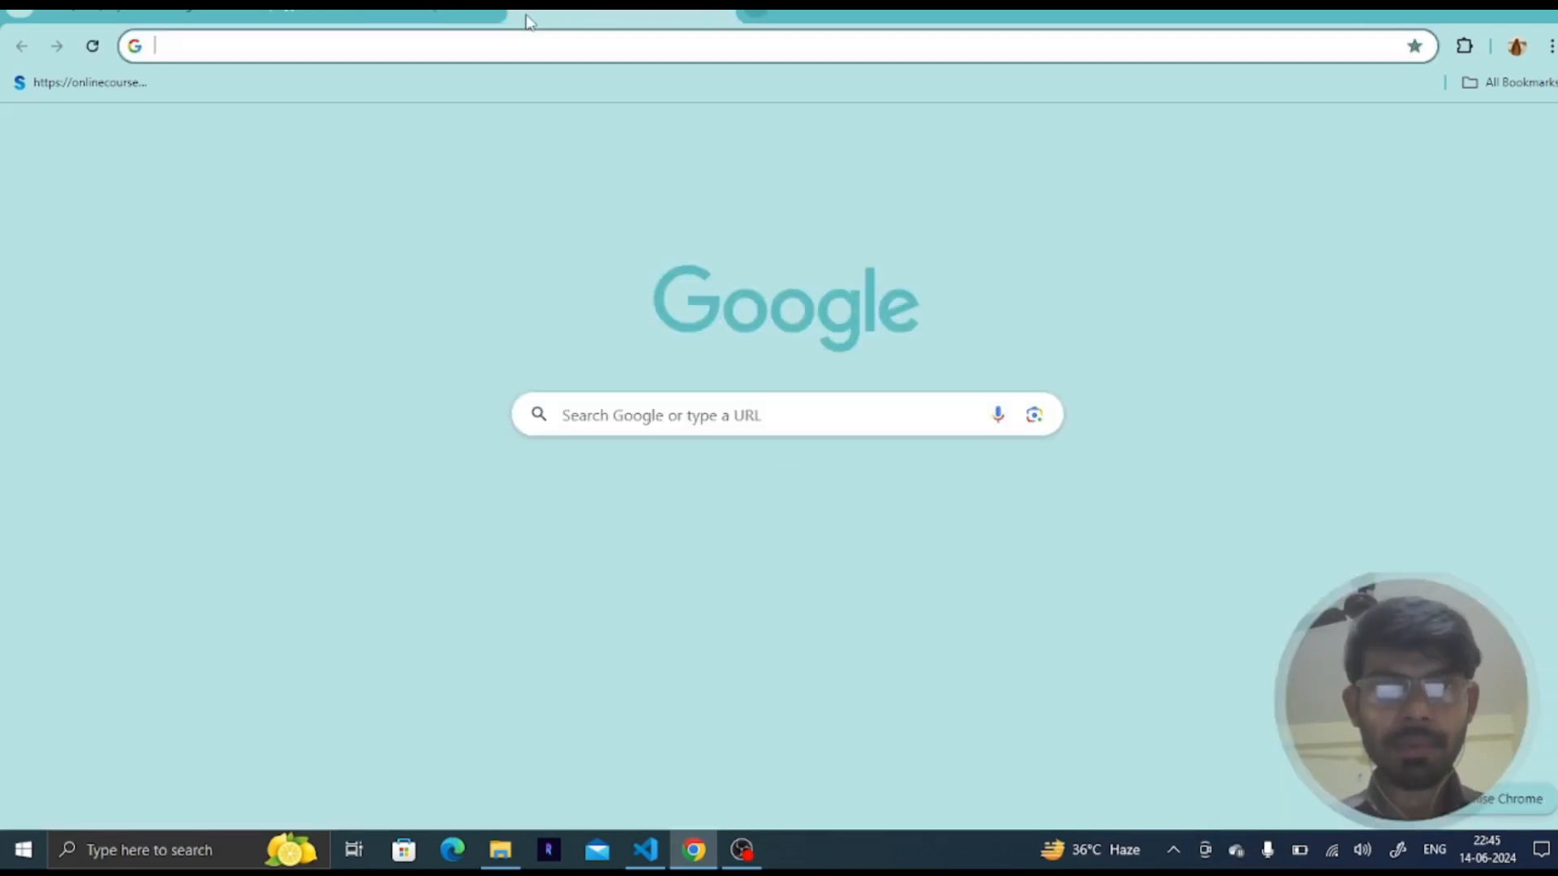
type("vercel")
key("Return")
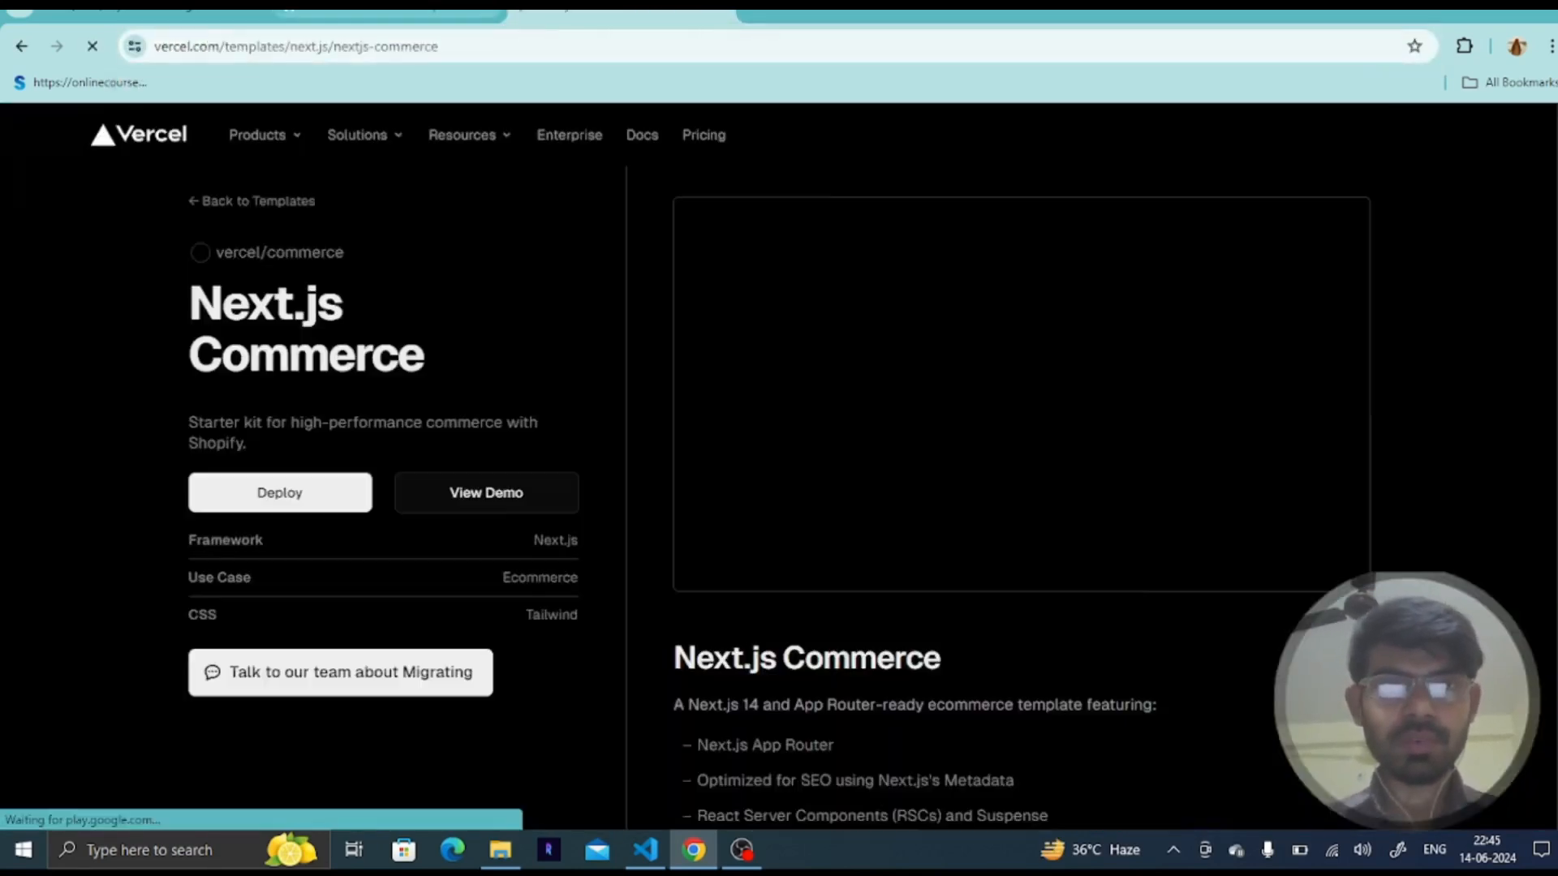
left_click(454, 13)
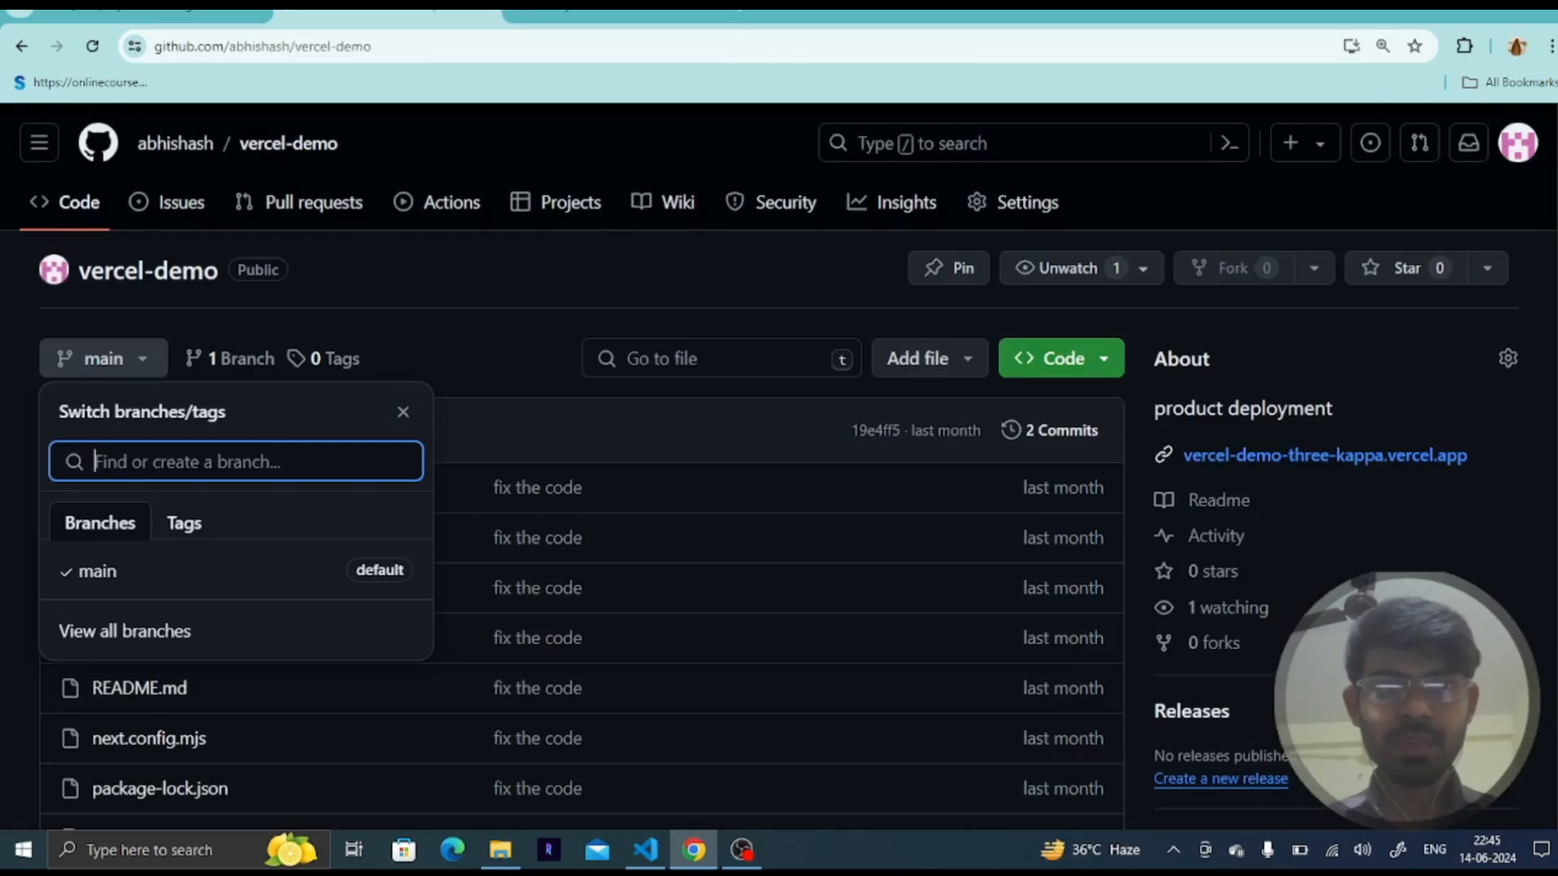
left_click(664, 12)
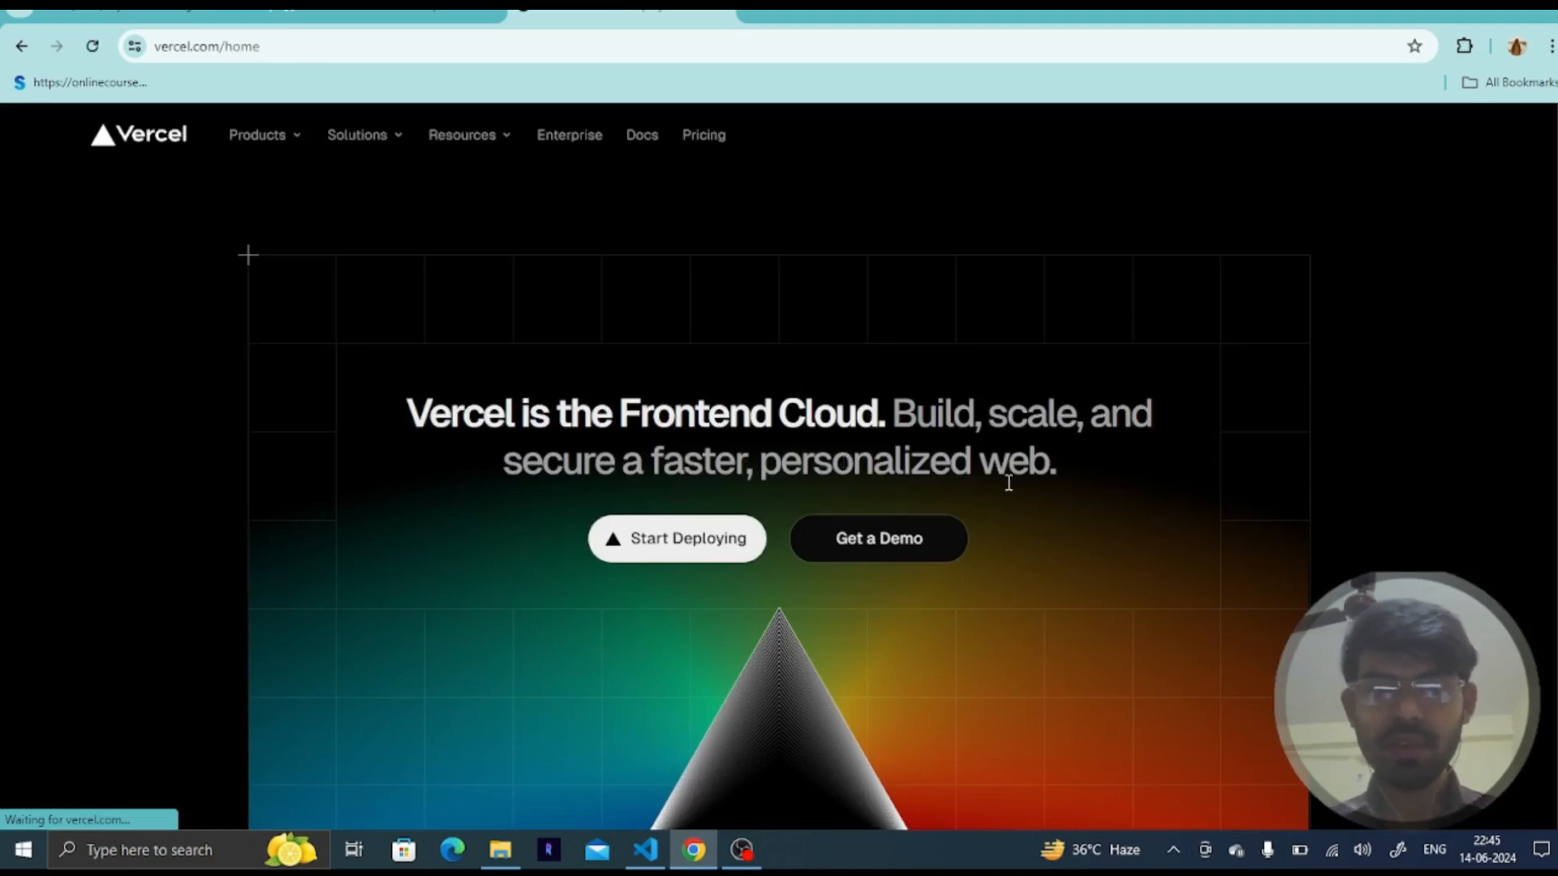
- Start a new deployment from Vercel's home page
scroll(1008, 483, "down", 3)
scroll(1006, 480, "up", 3)
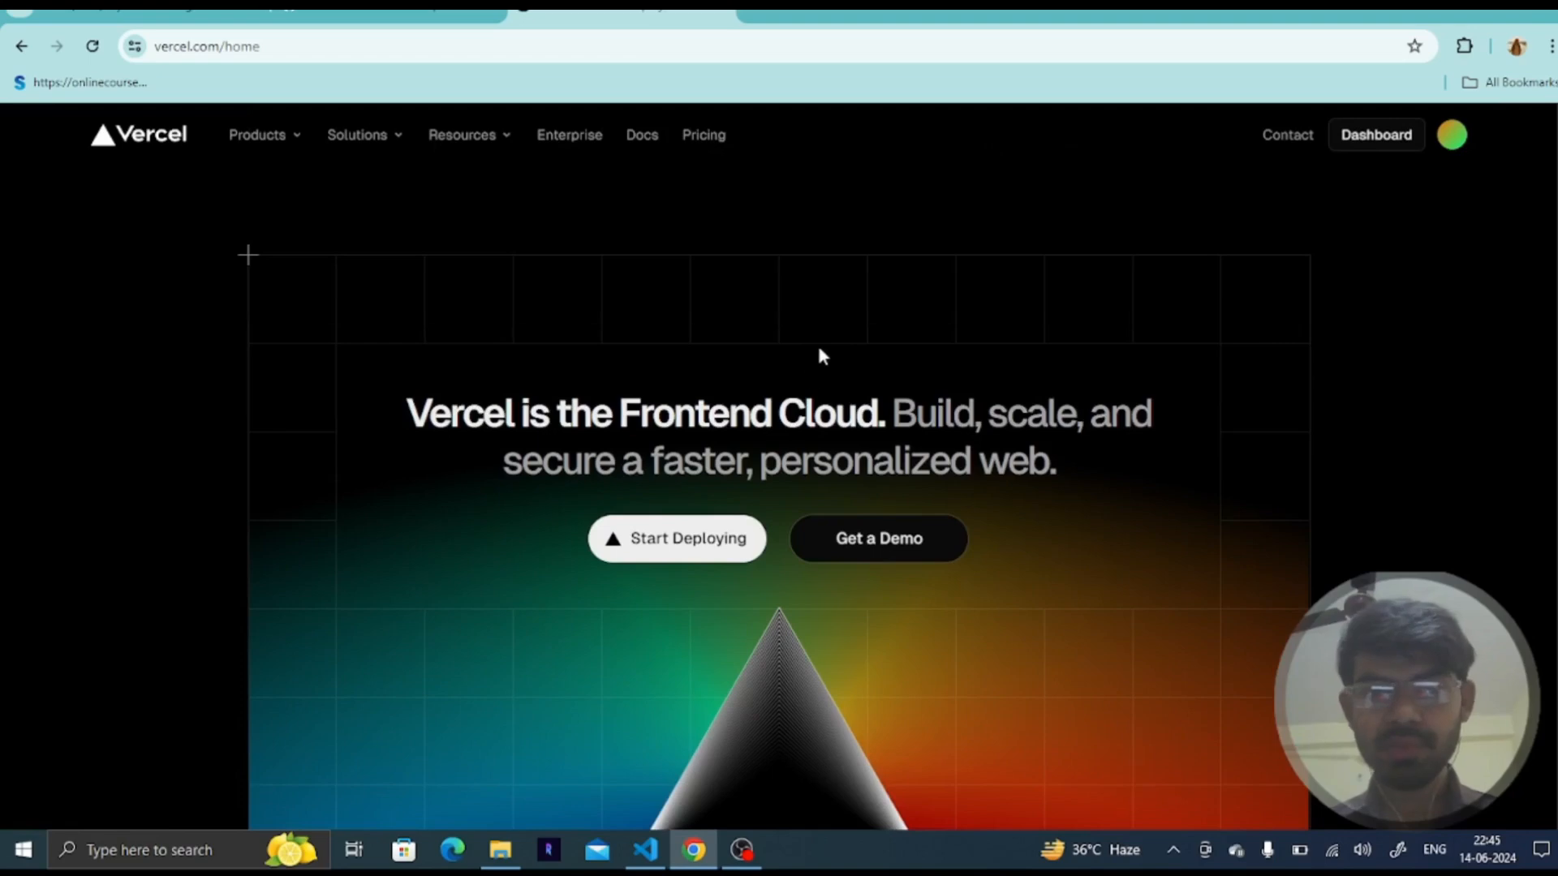
left_click(714, 548)
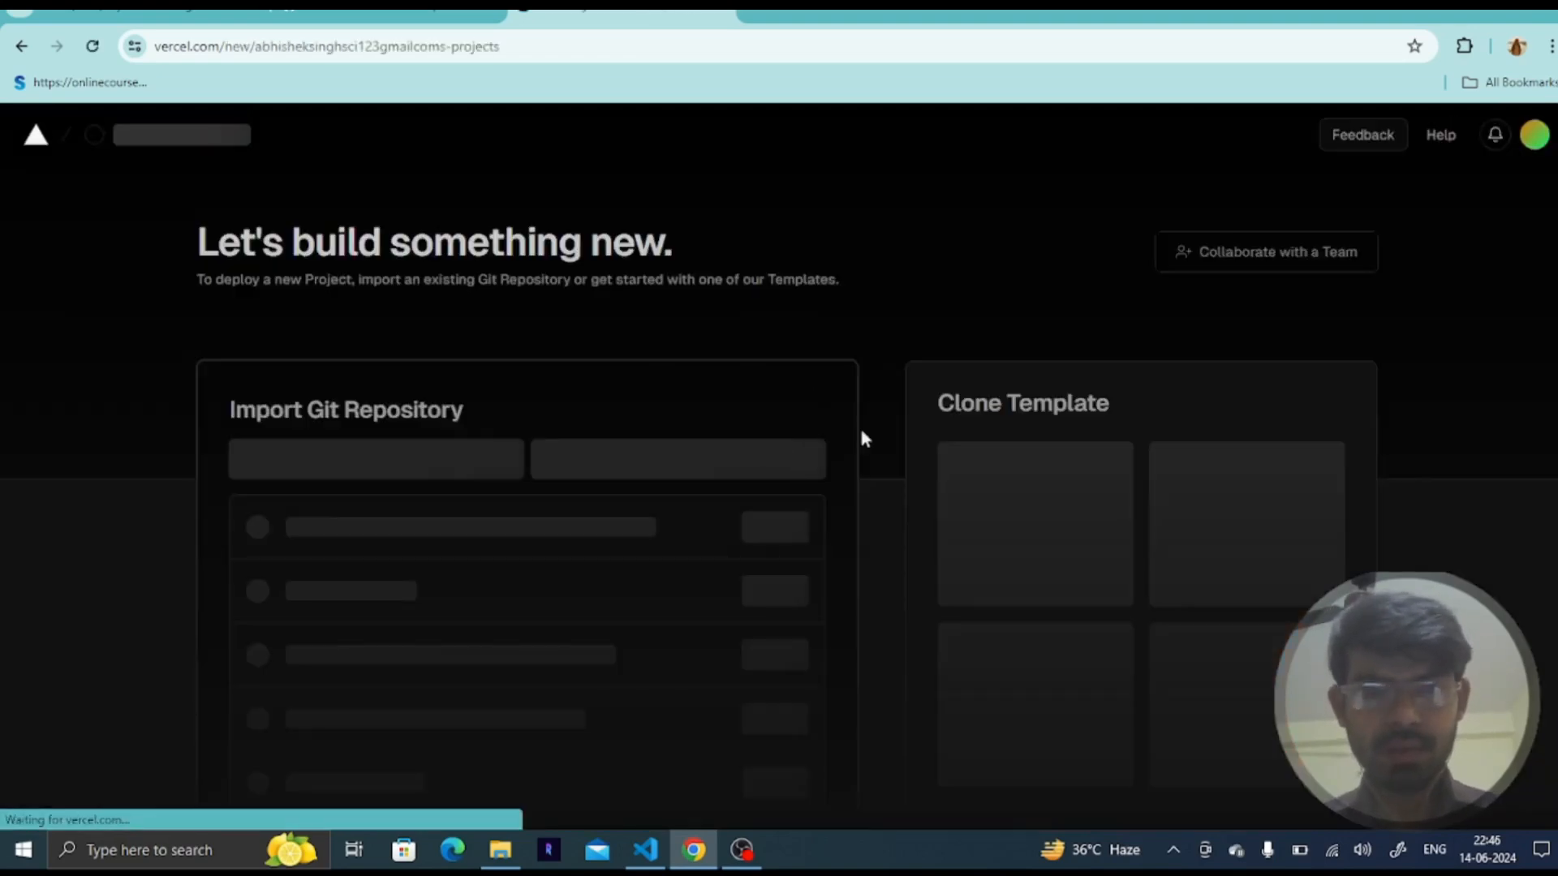
- Go to the account's projects overview from the new project page
scroll(811, 504, "down", 4)
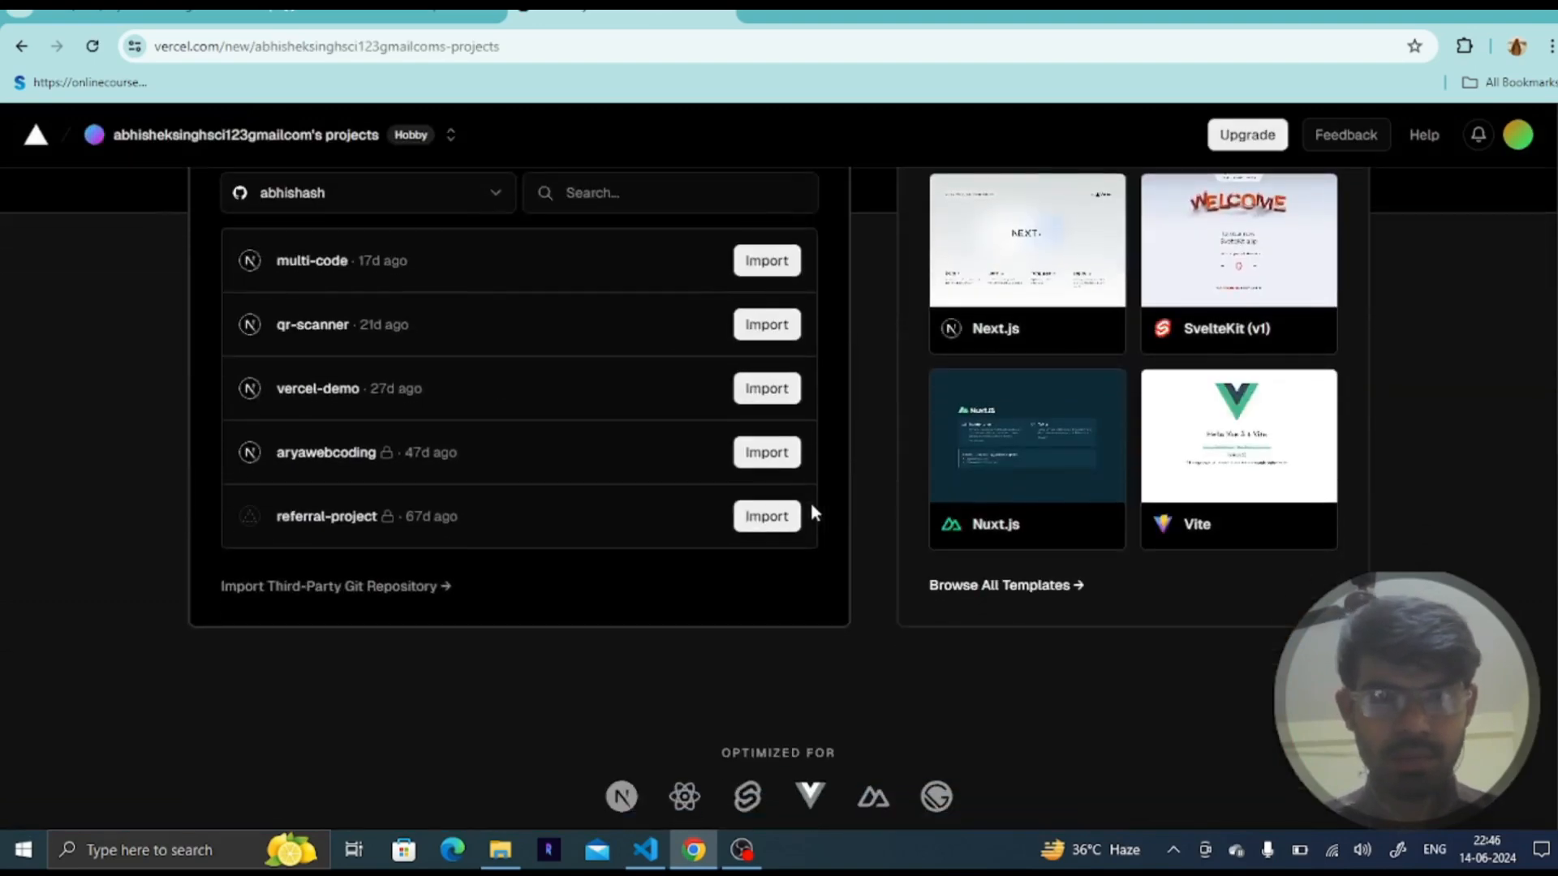
scroll(813, 511, "up", 3)
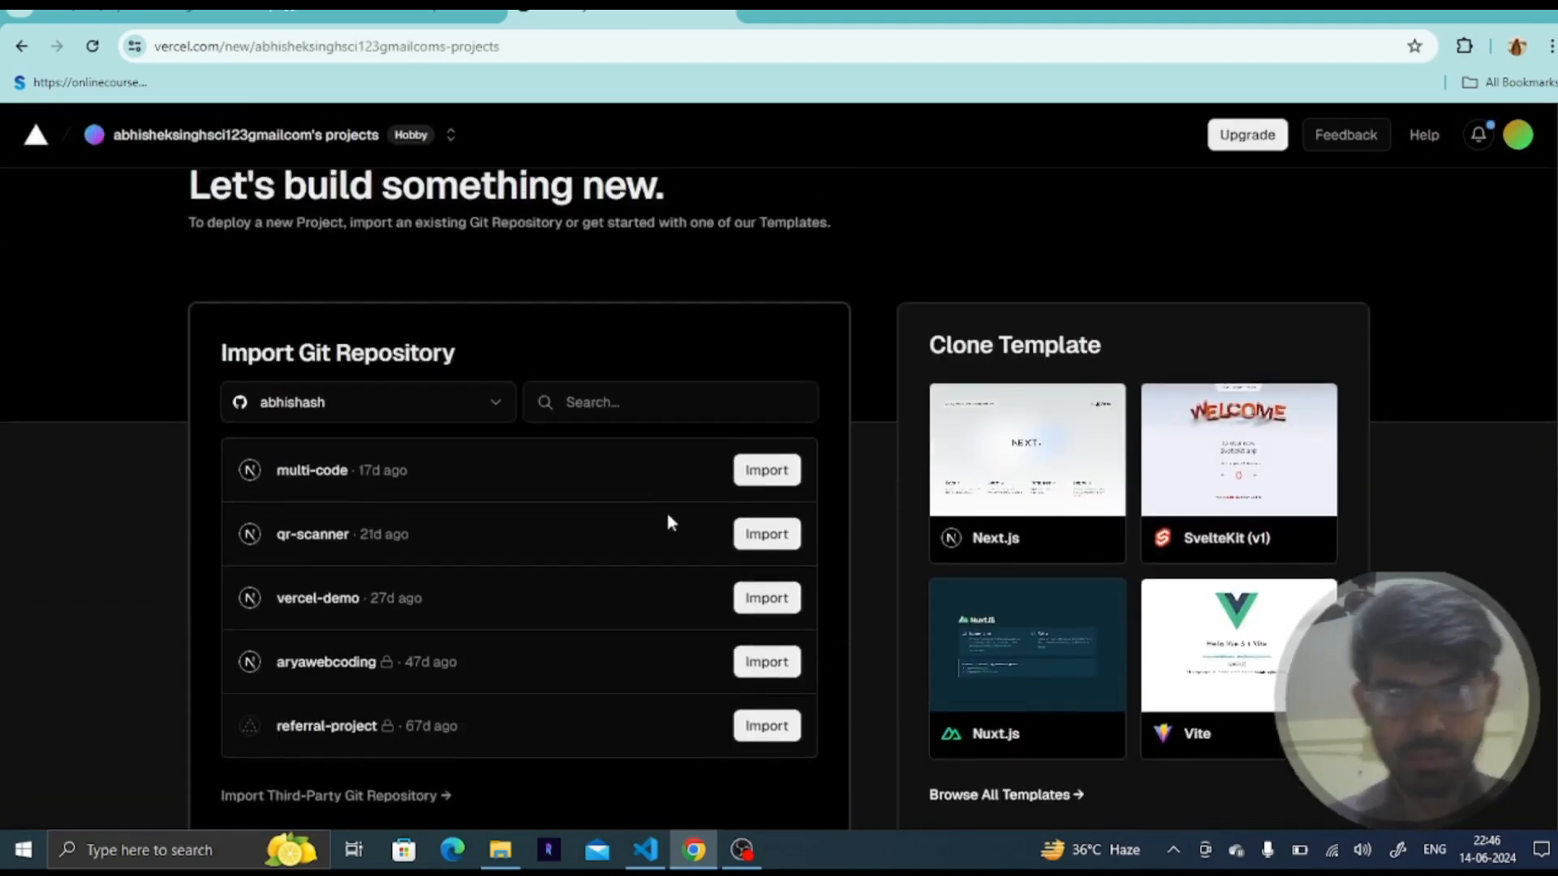
scroll(693, 515, "up", 1)
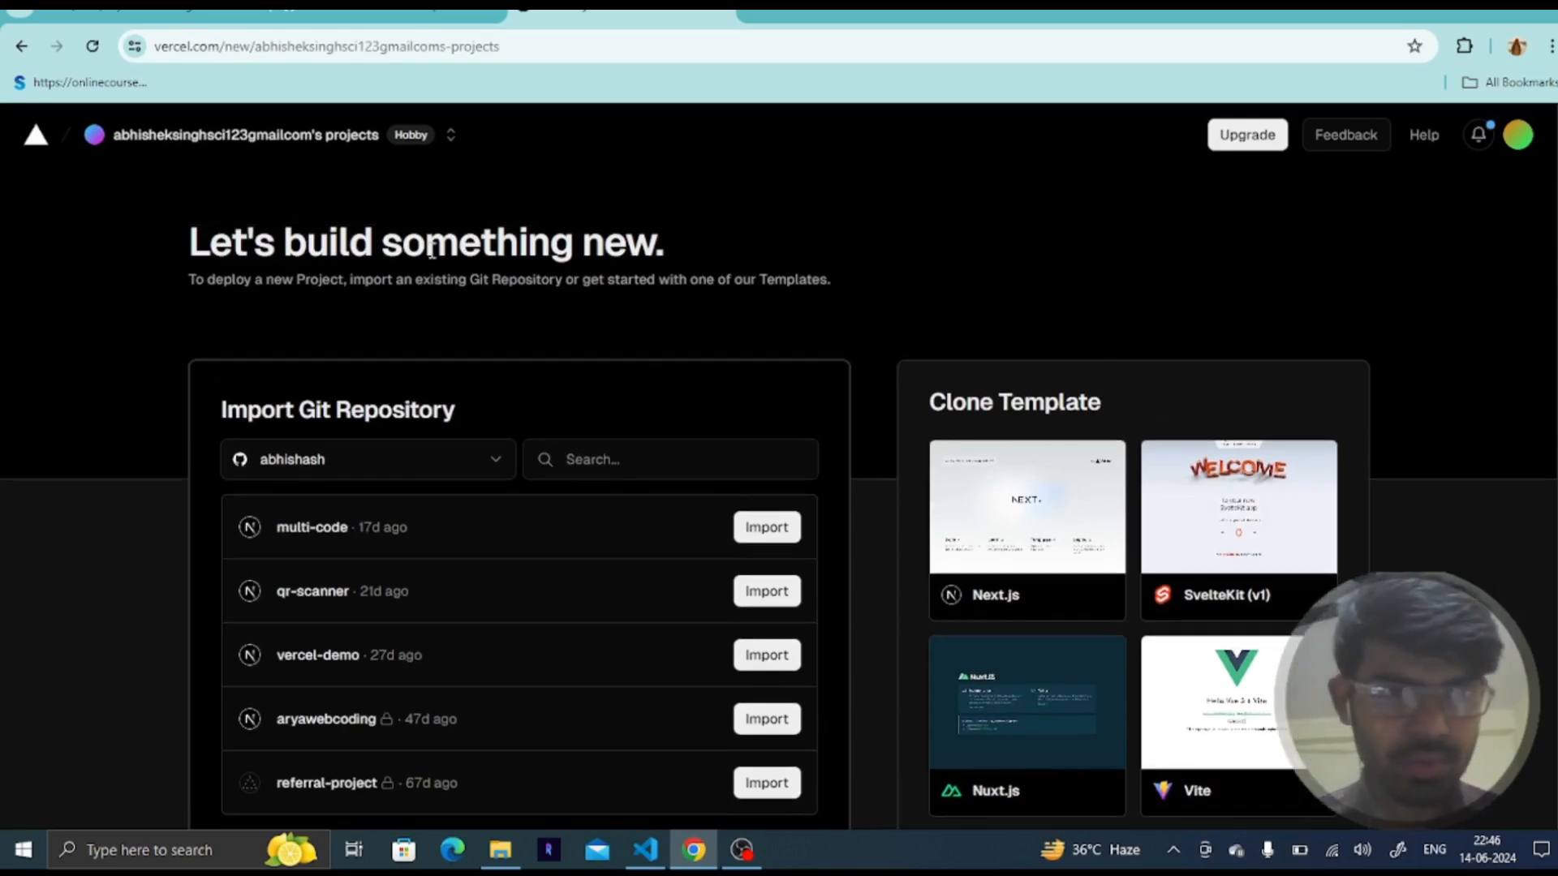
left_click(276, 138)
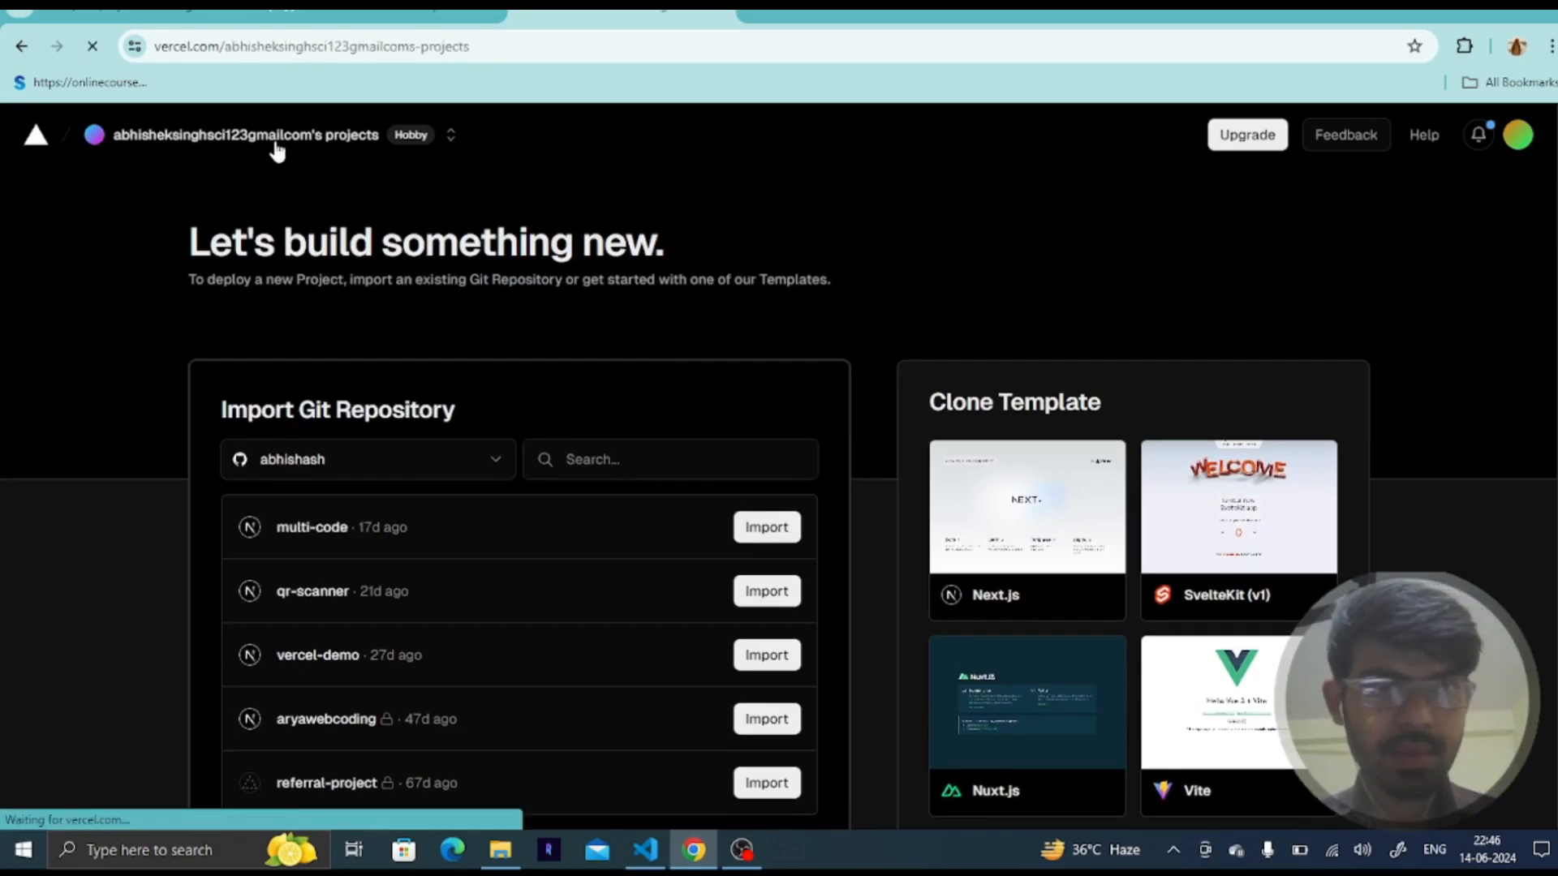
- Open the vercel-demo project and review its production deployment details
scroll(636, 415, "down", 2)
scroll(636, 416, "up", 1)
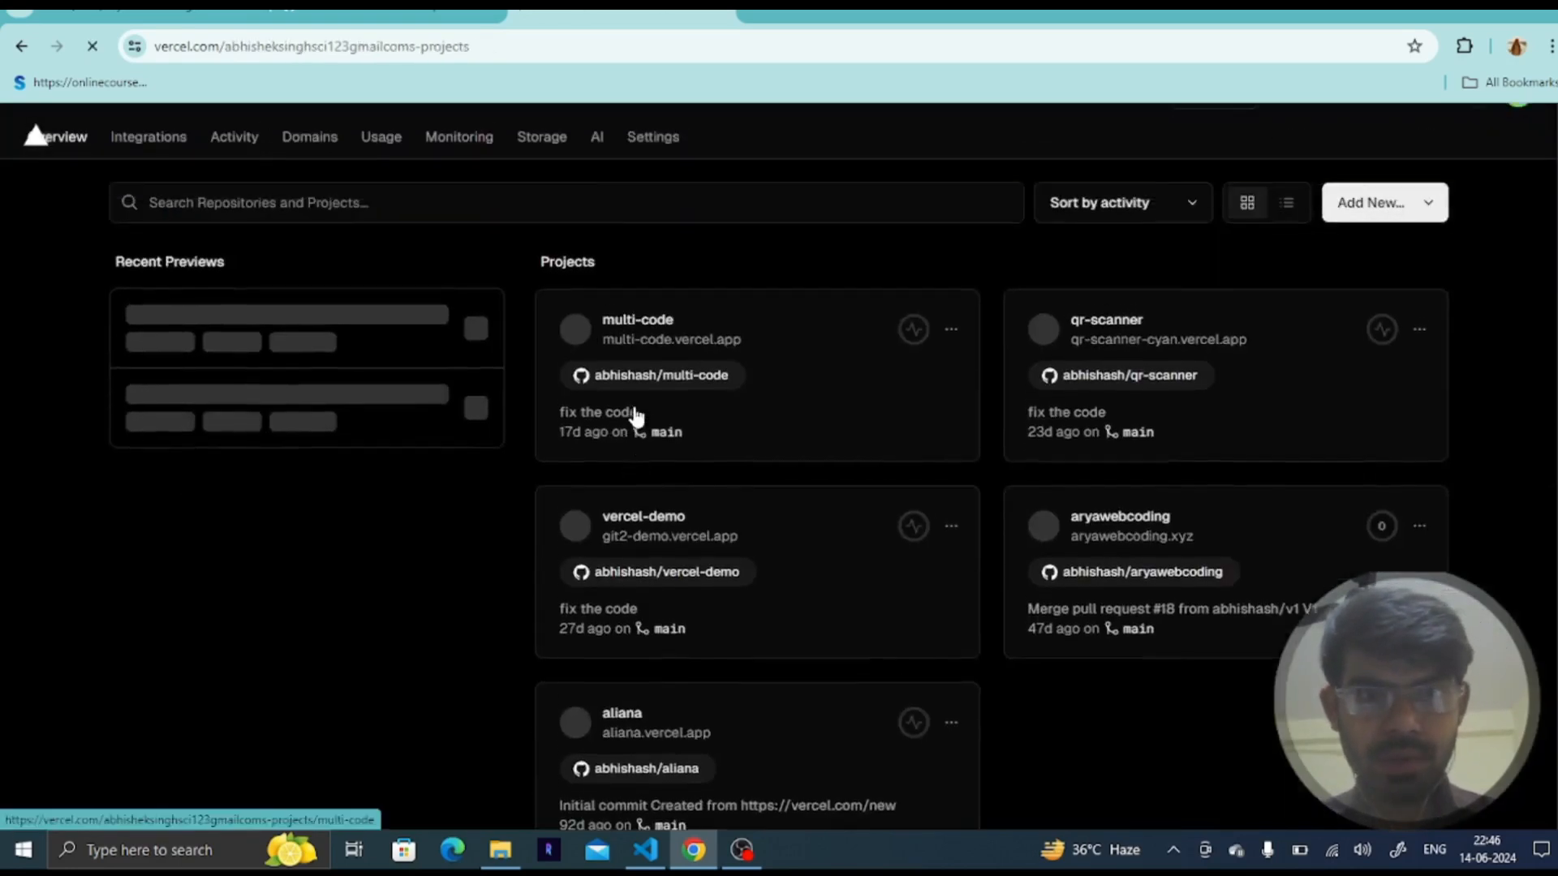
scroll(734, 407, "down", 1)
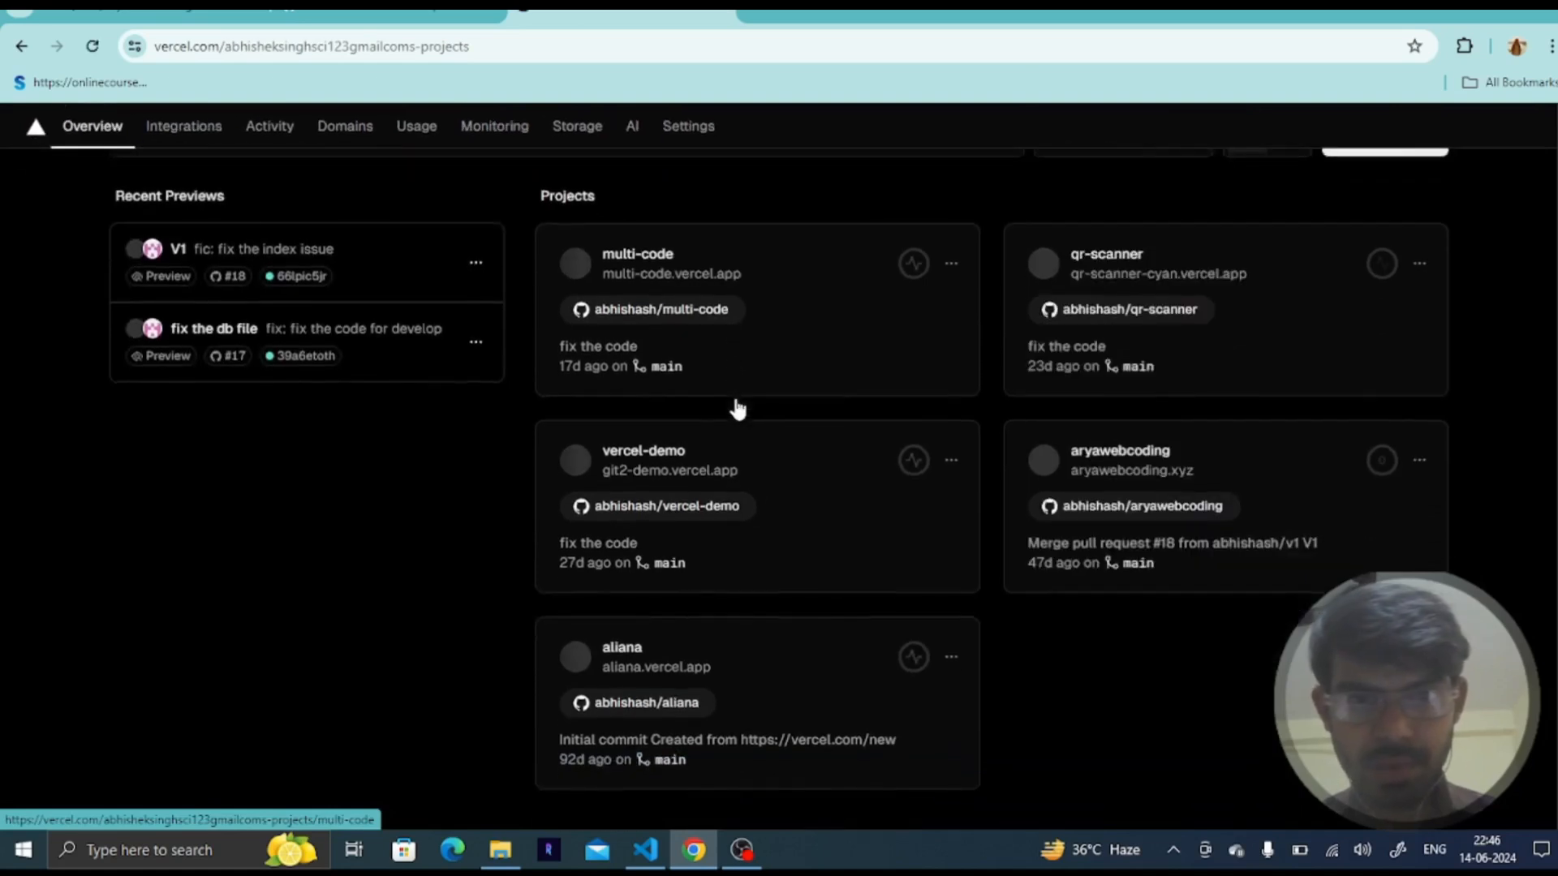
left_click(667, 455)
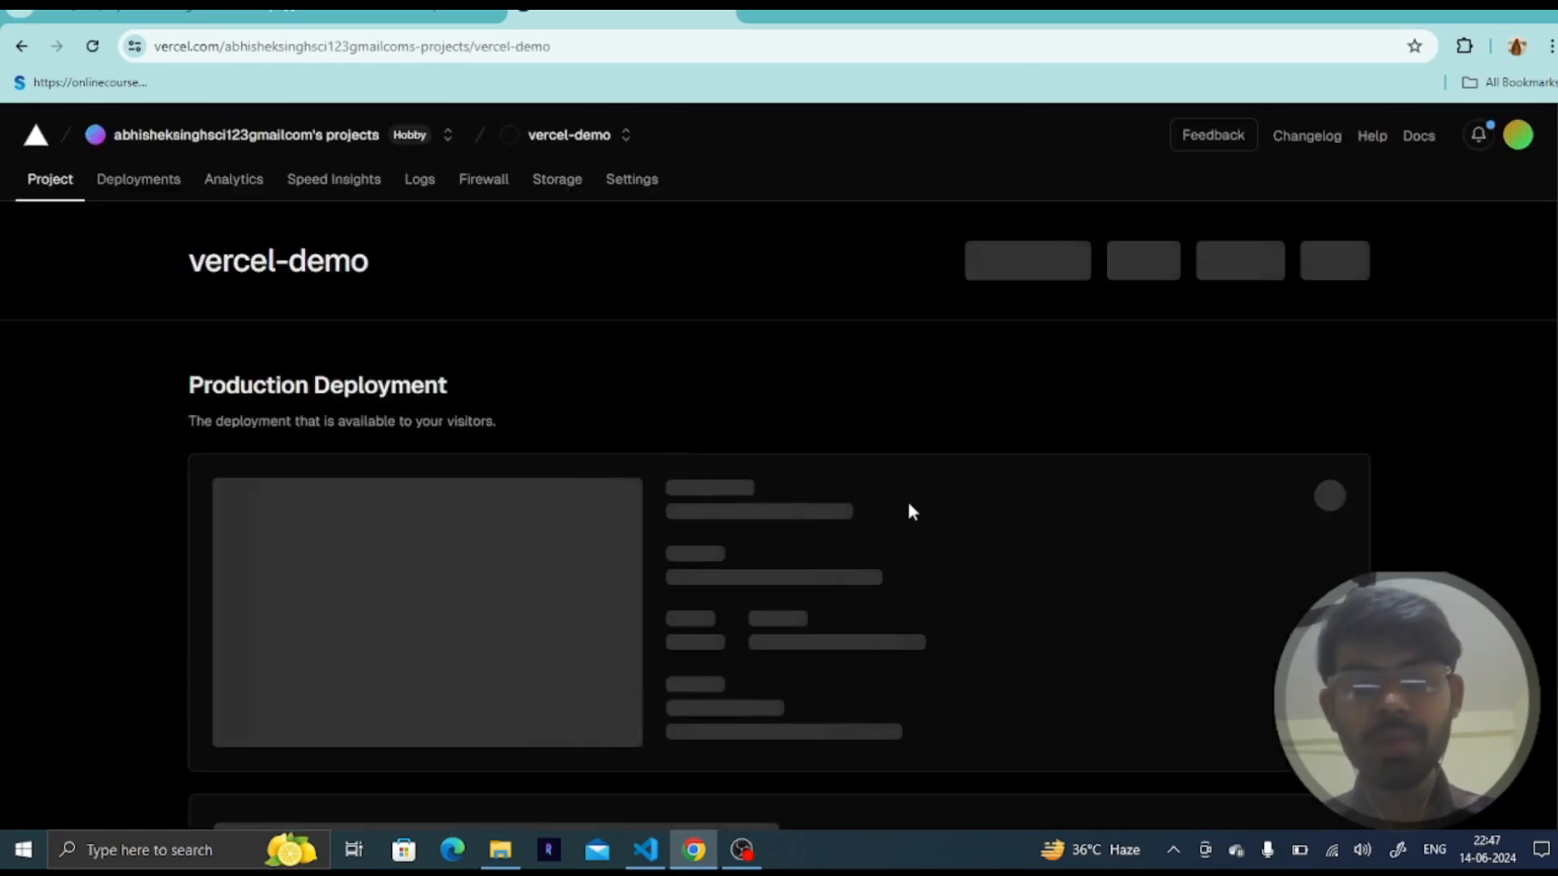
scroll(910, 509, "down", 1)
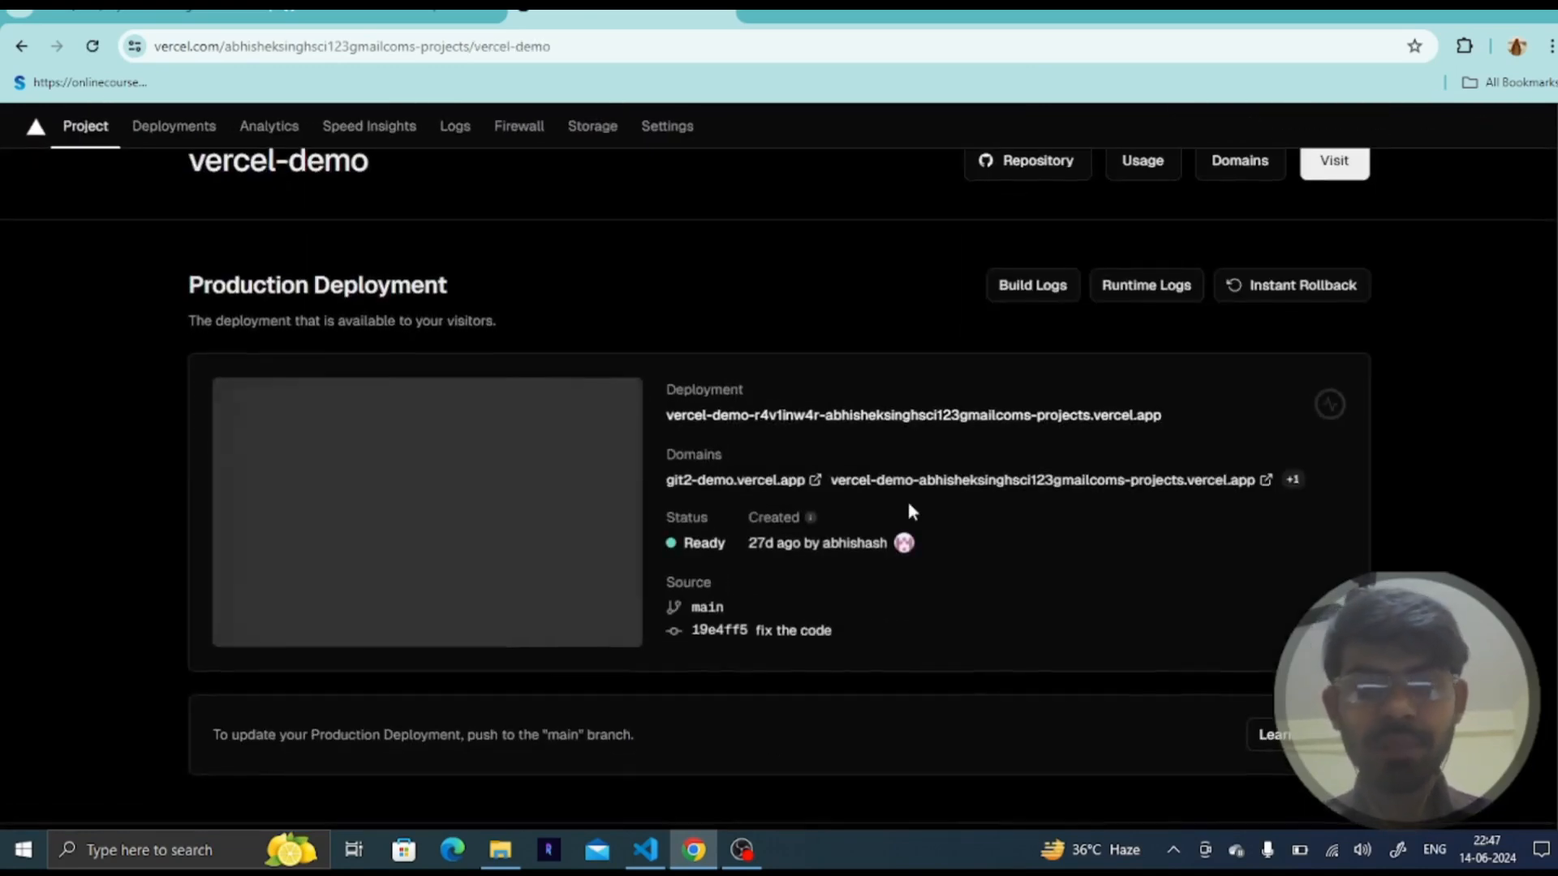
scroll(907, 503, "down", 1)
- Switch to VS Code and start the development server with npm run dev in the terminal
left_click(647, 849)
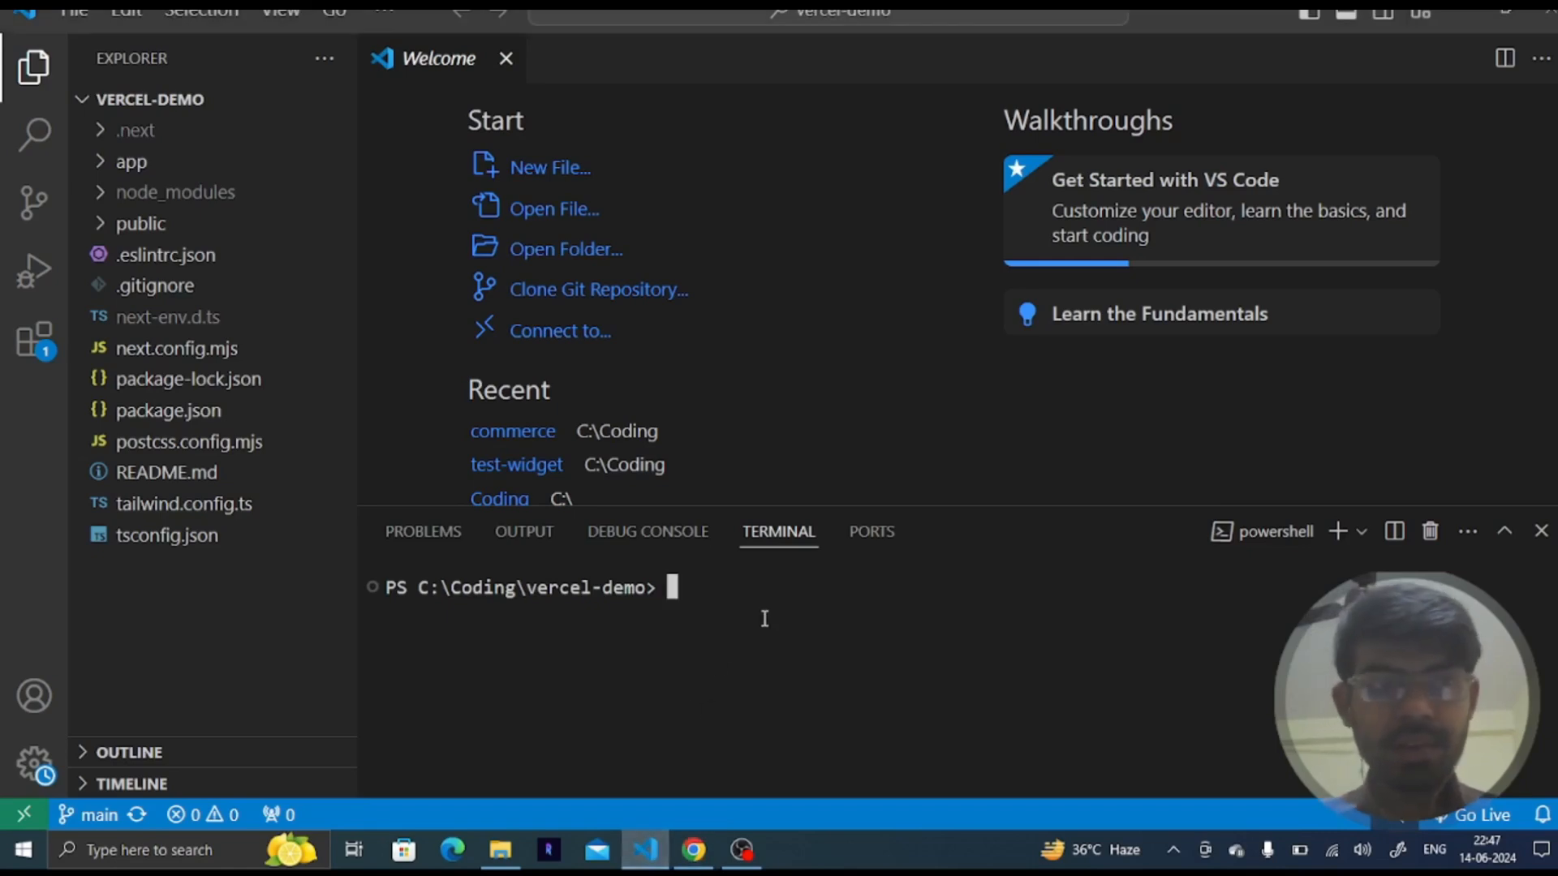
key("alt+Tab")
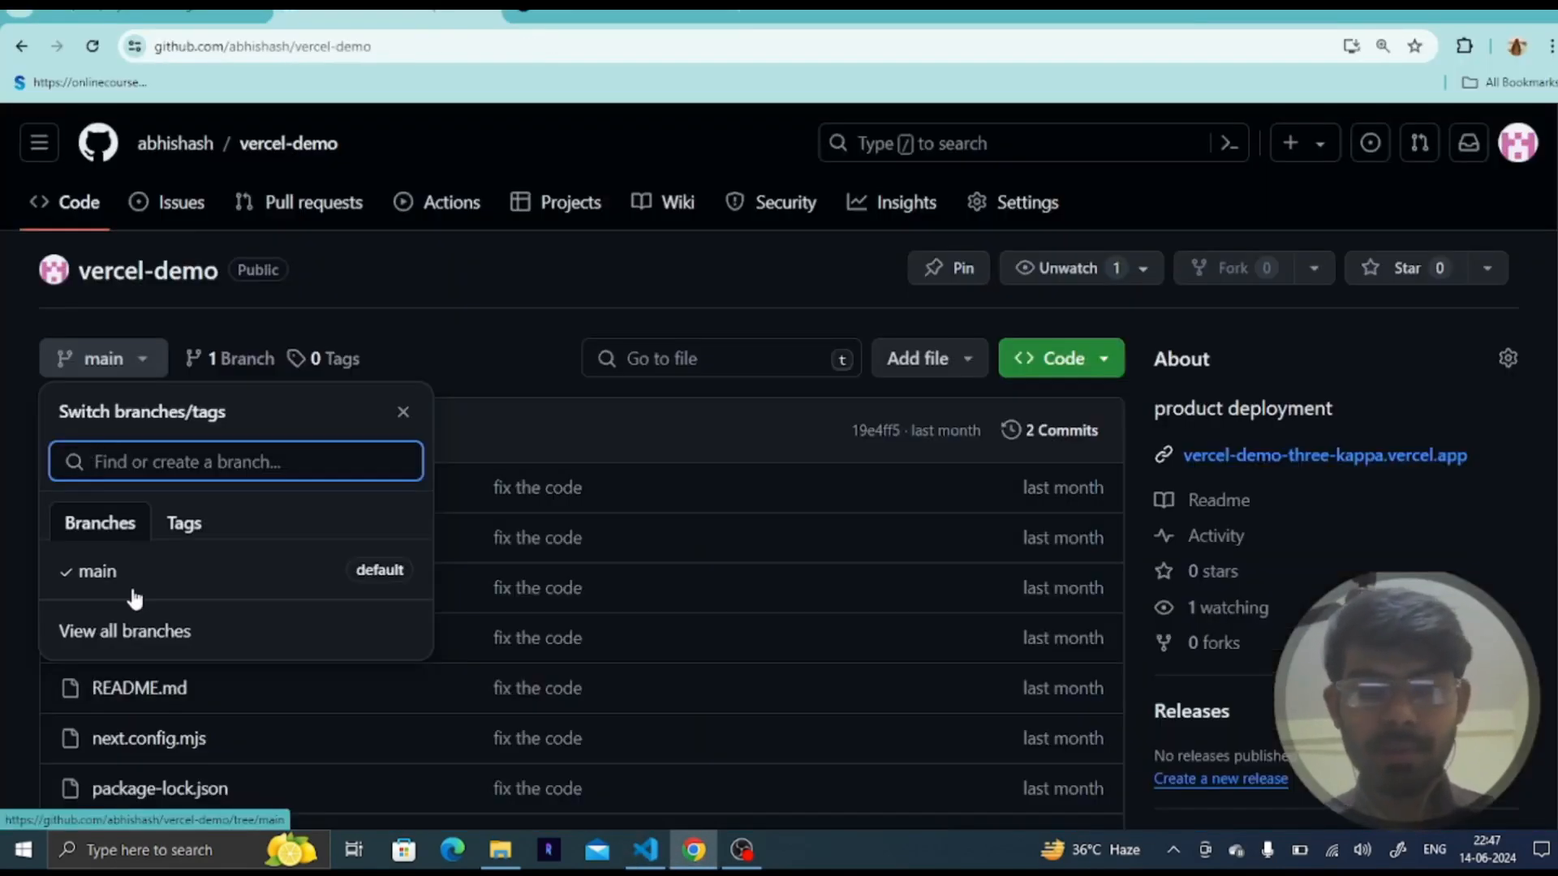
key("alt+Tab")
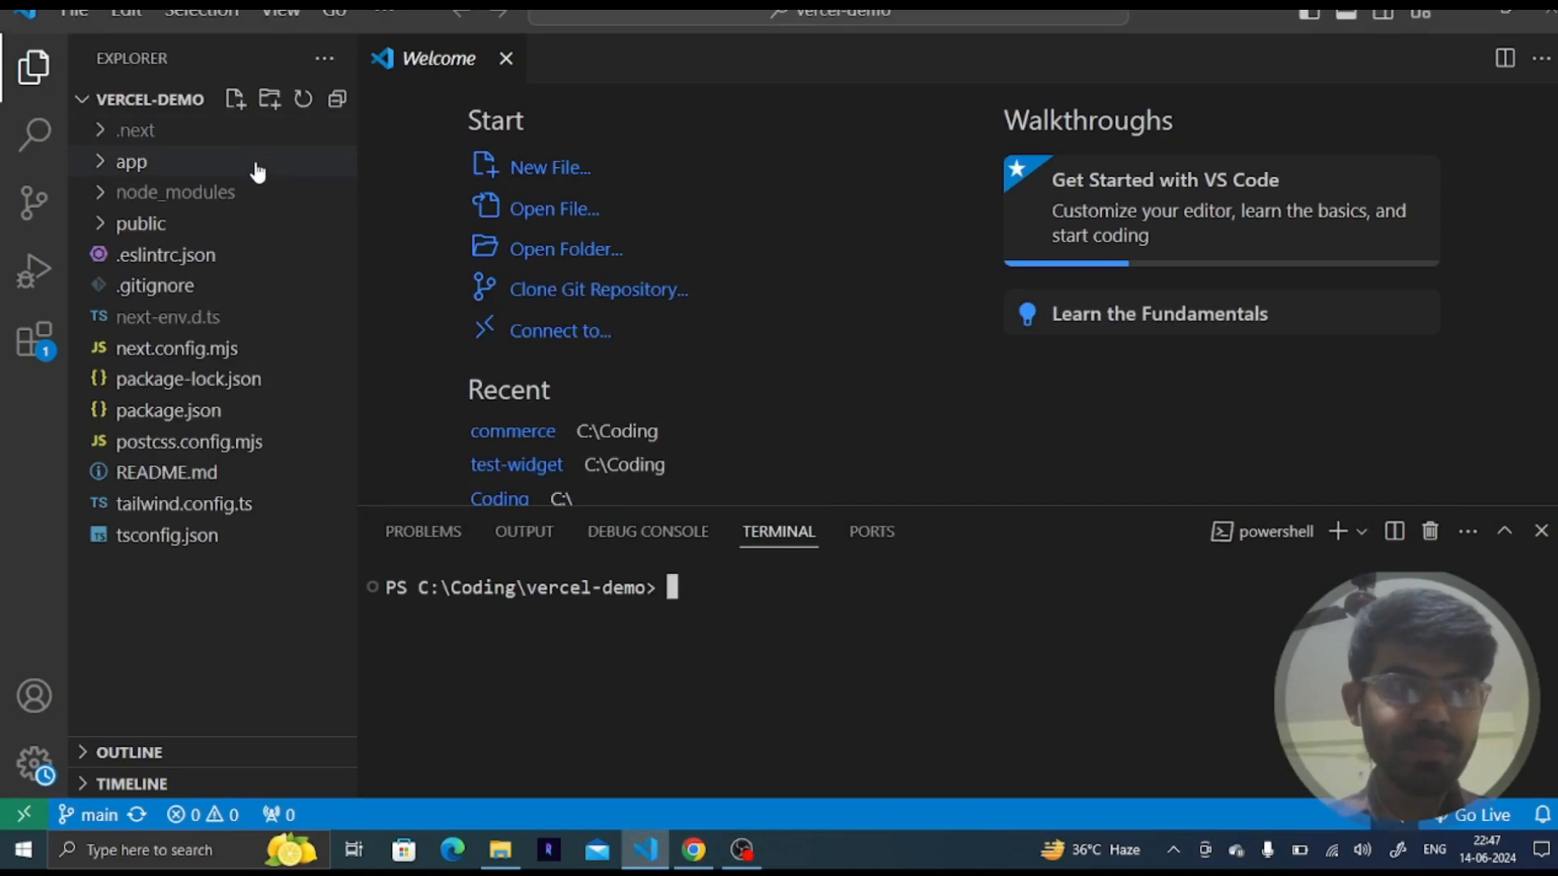
type("npm run dev")
key("Return")
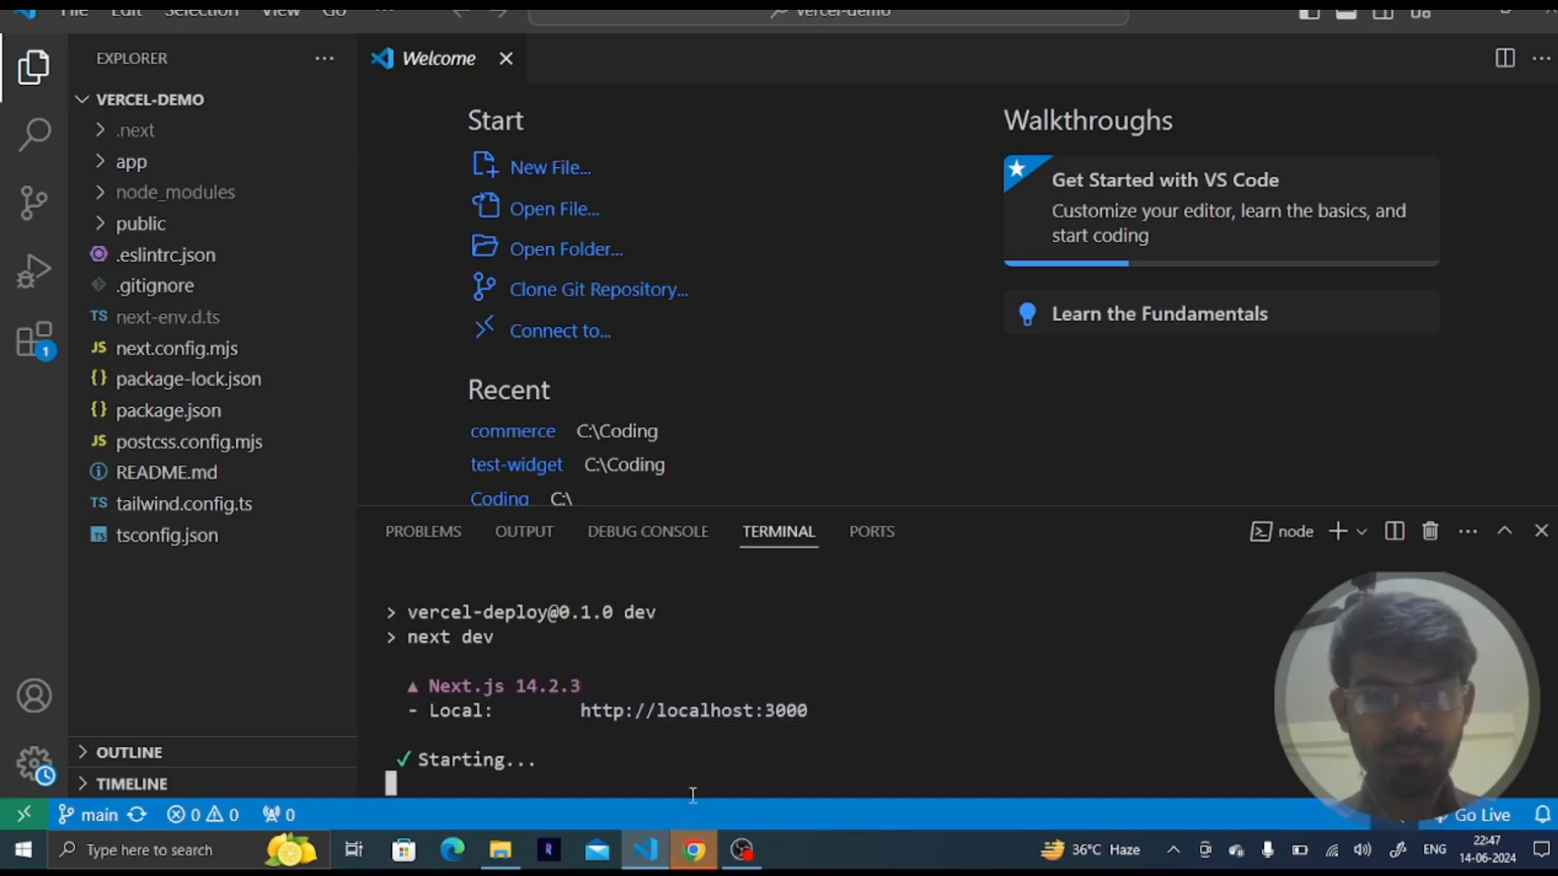
- Switch to the browser and load localhost:3000/about
left_click(694, 849)
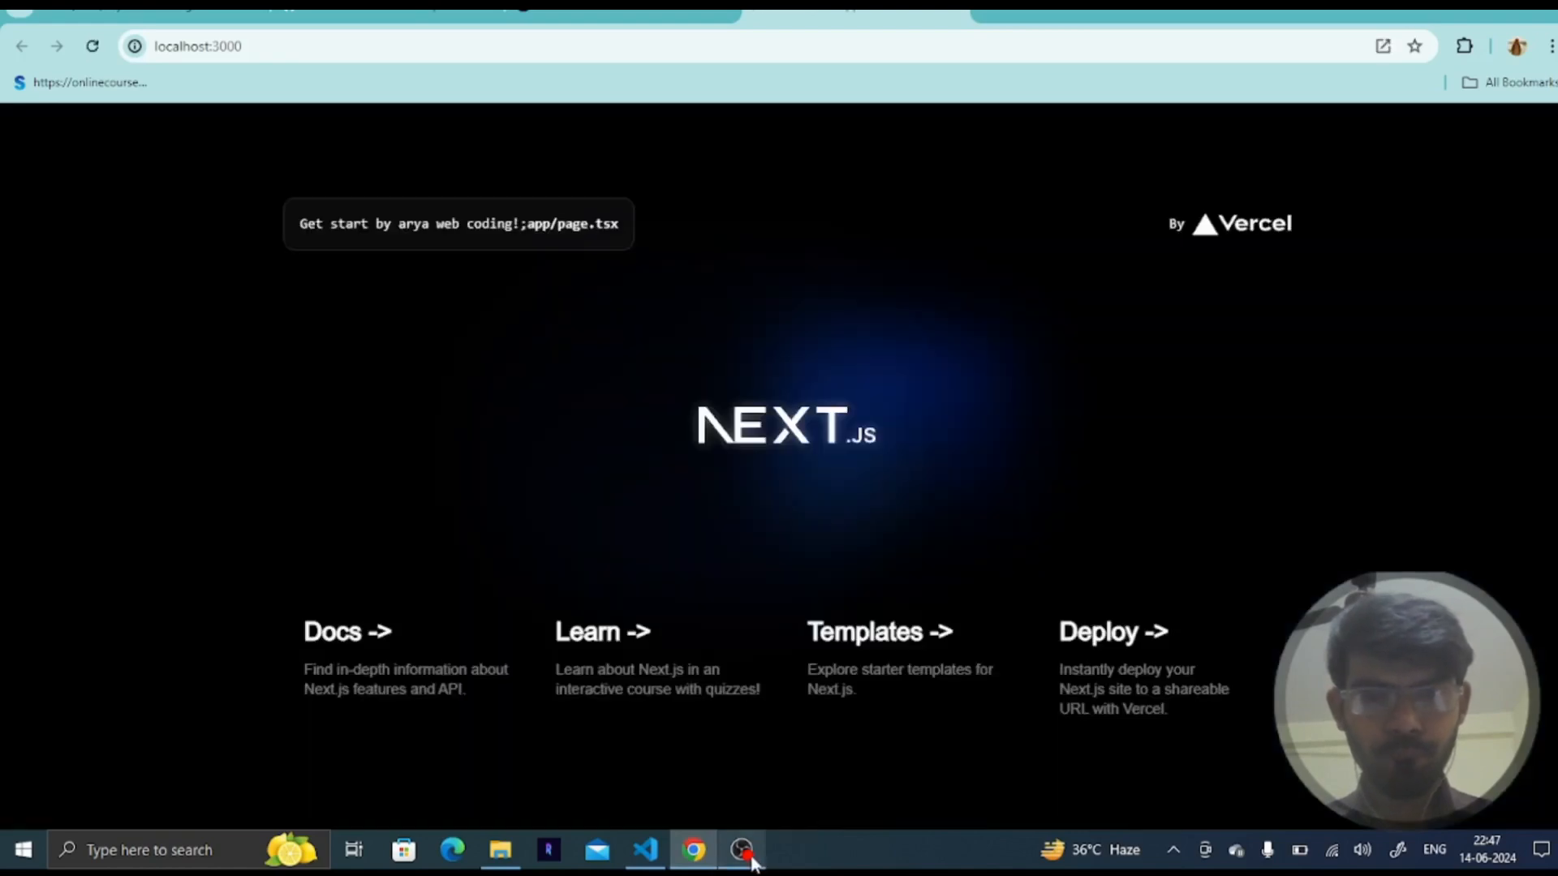
left_click(743, 850)
left_click(741, 849)
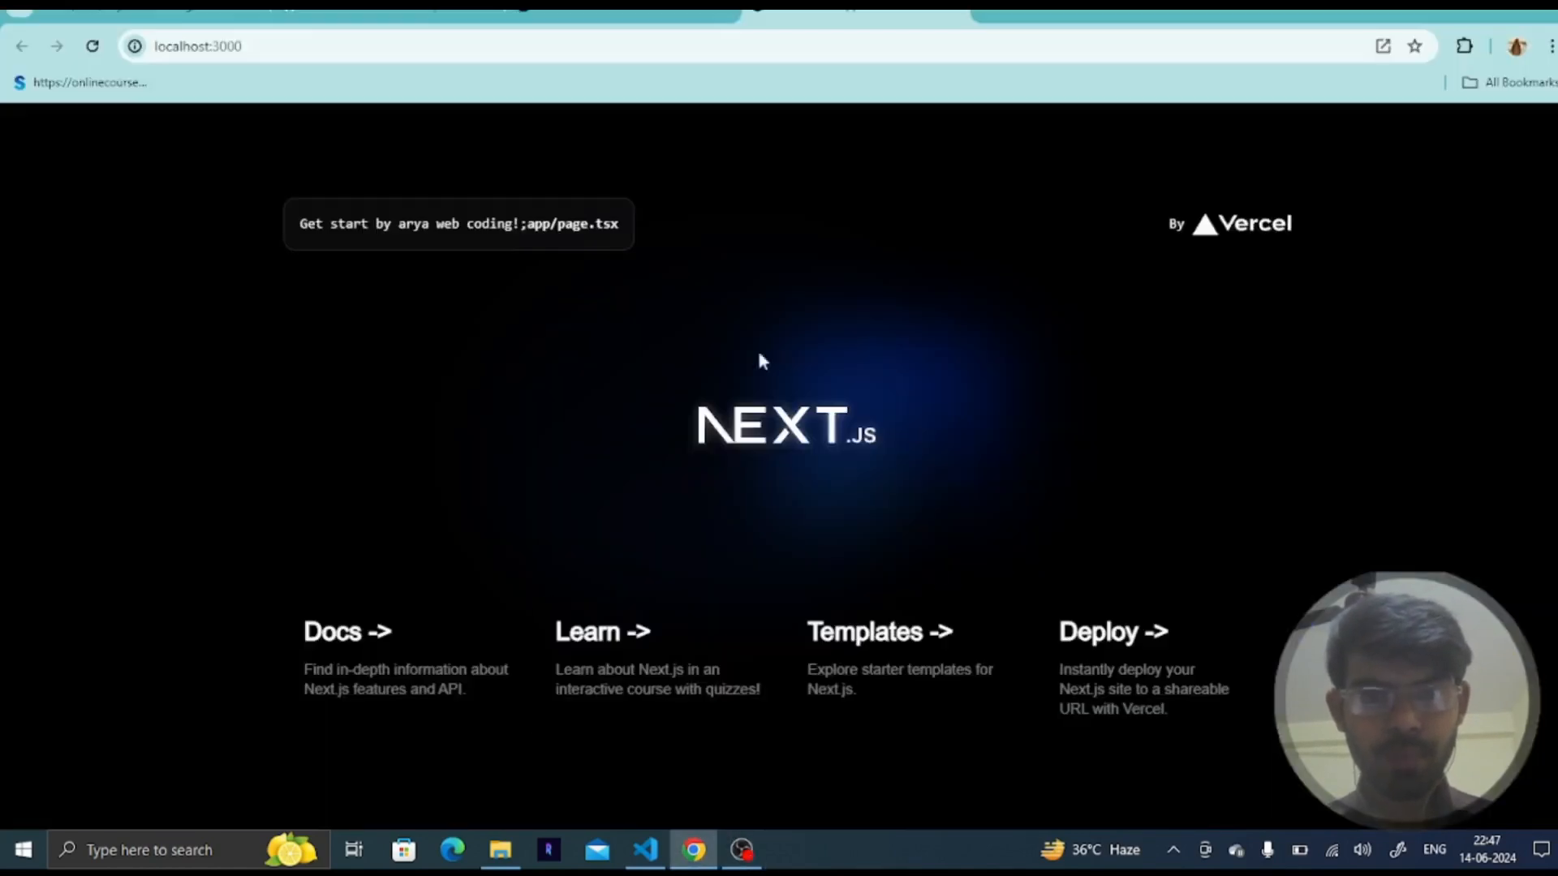
double_click(373, 43)
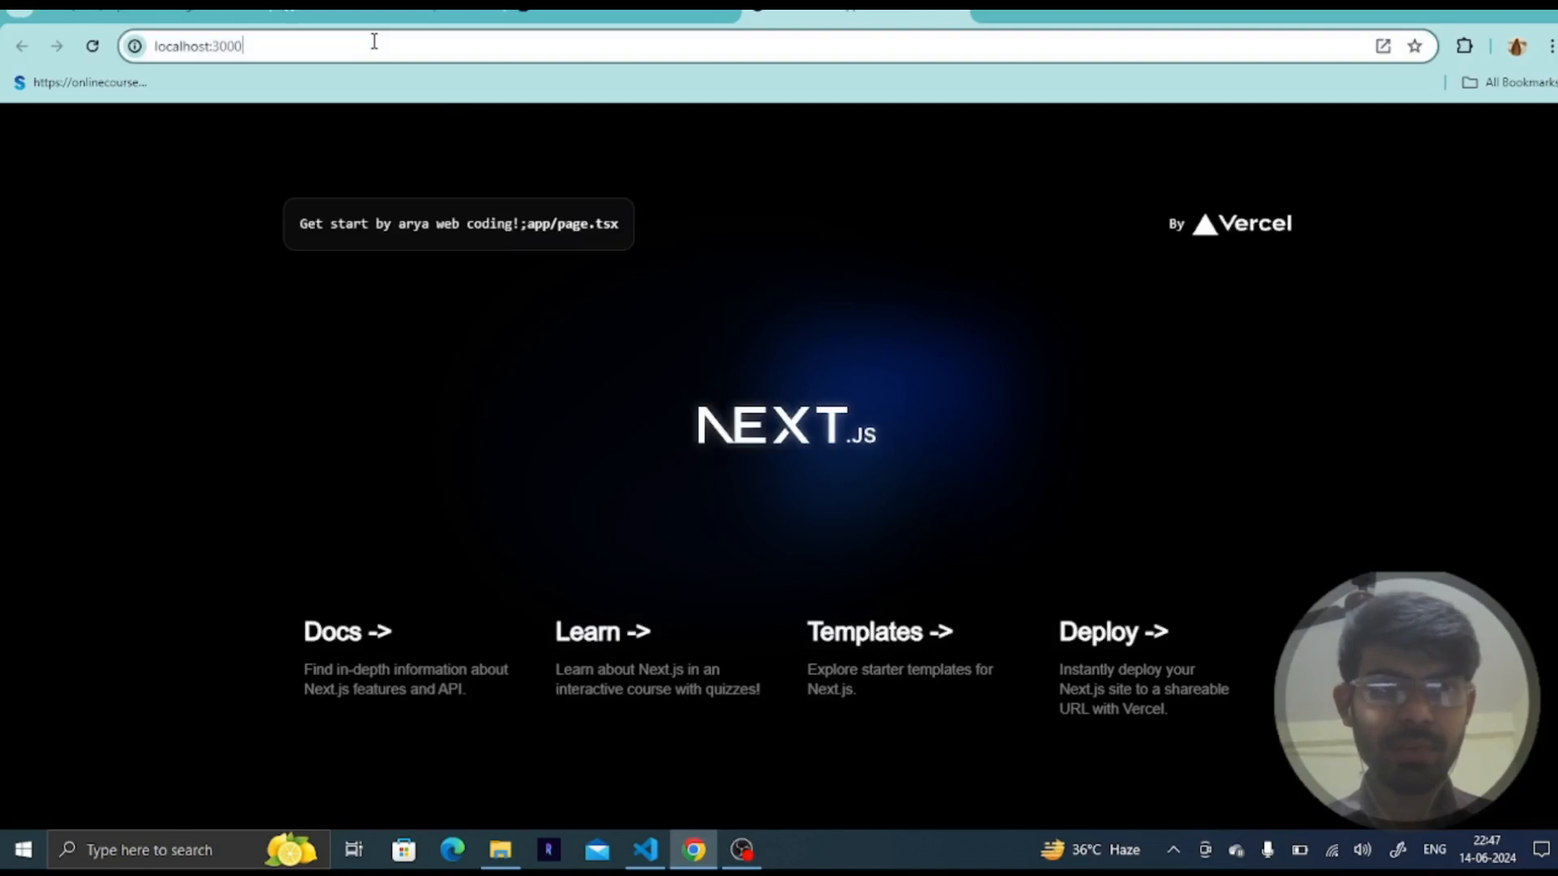
left_click(375, 42)
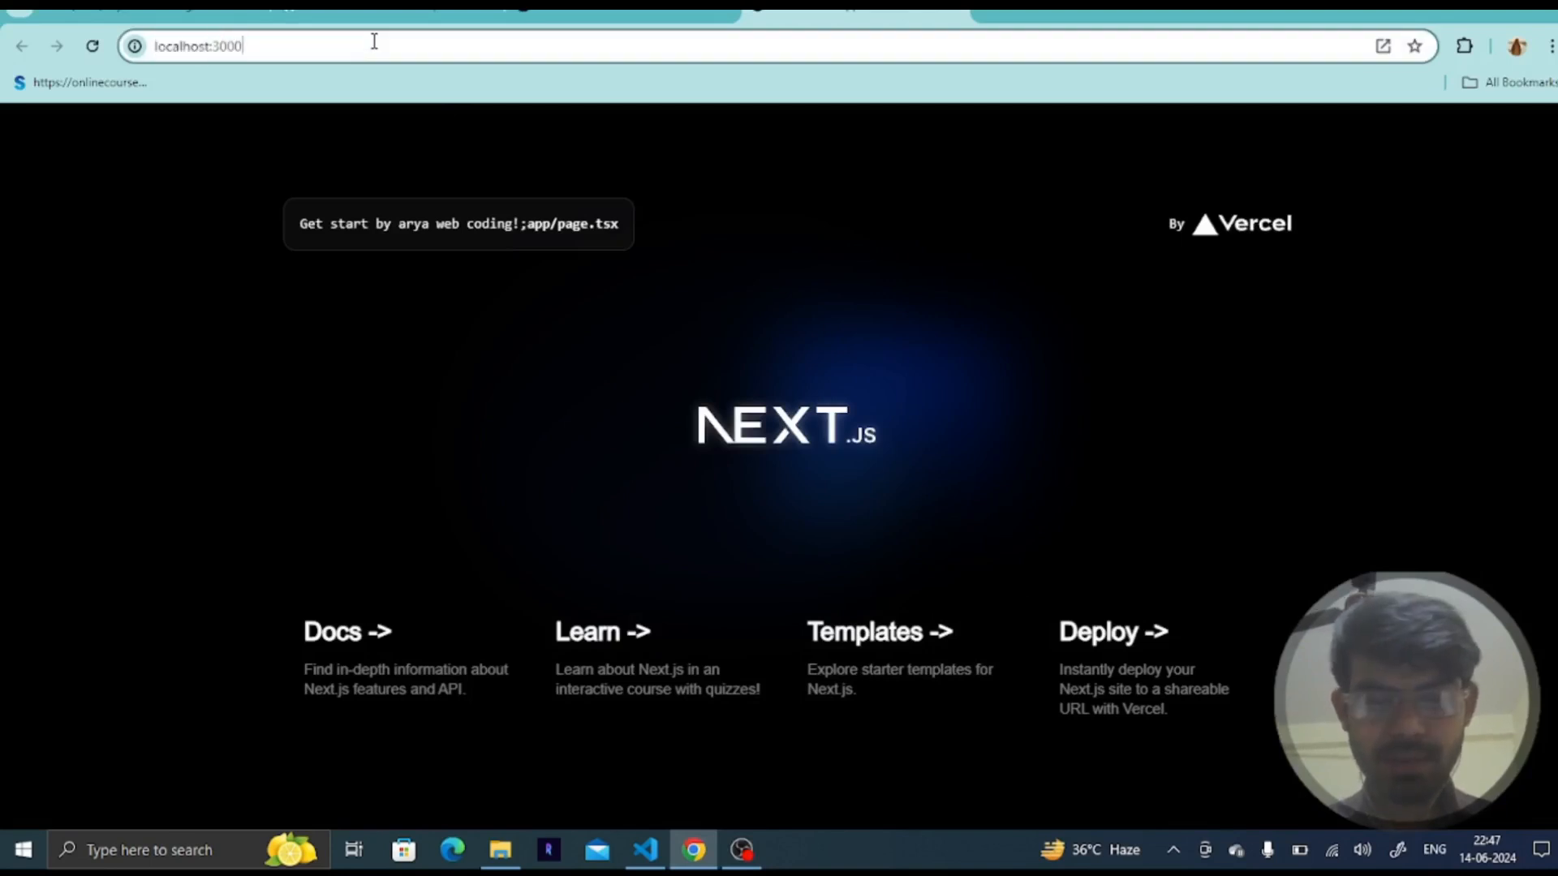
type("/about")
key("Return")
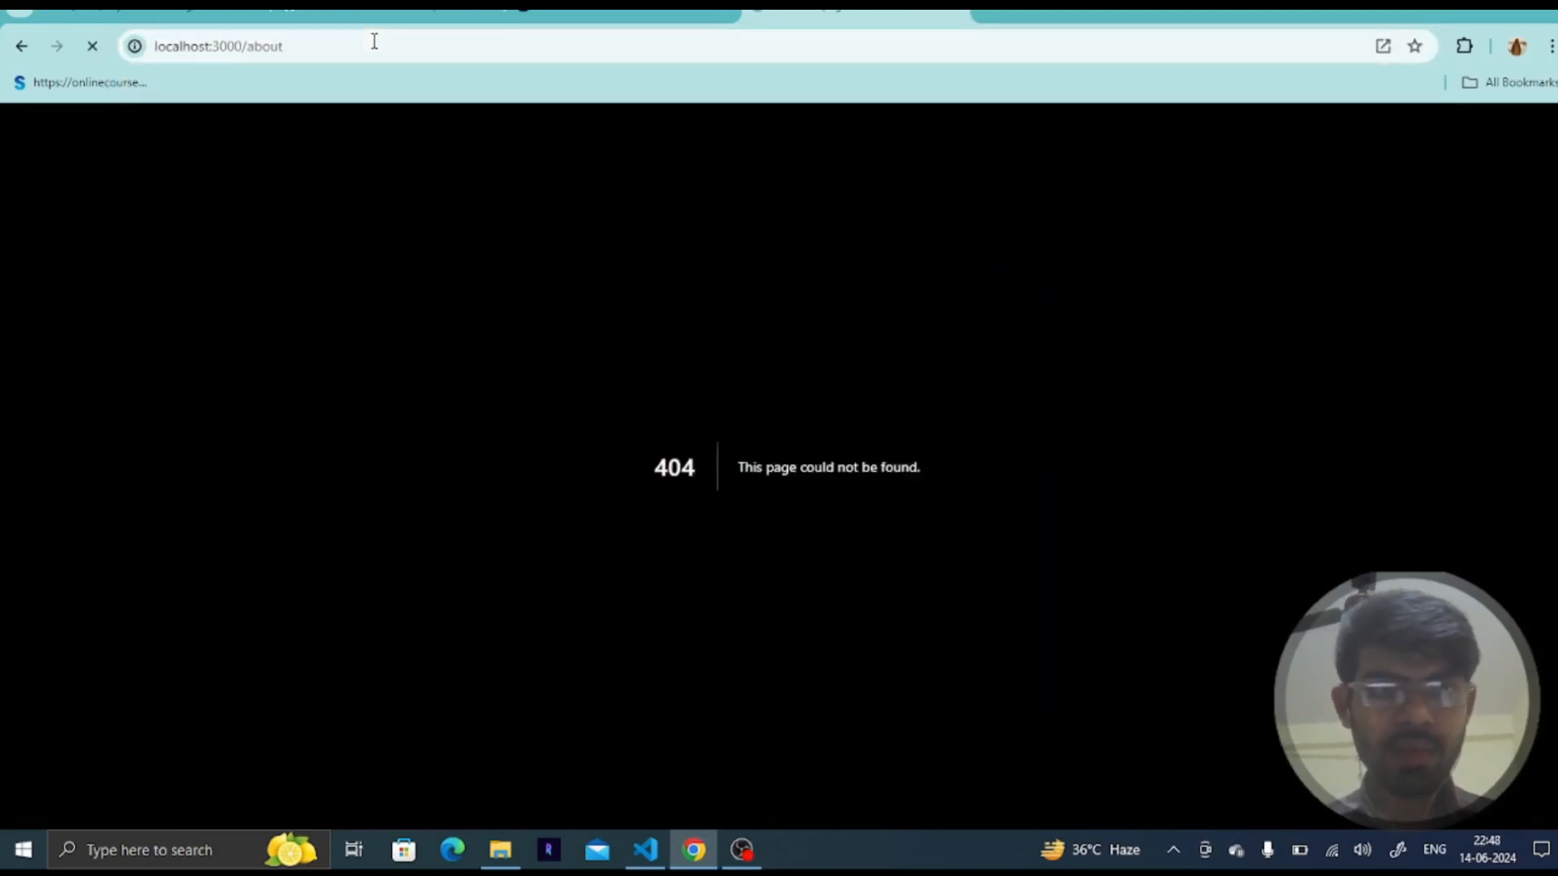
- Switch to VS Code and create a new folder named about inside the app folder
left_click(645, 849)
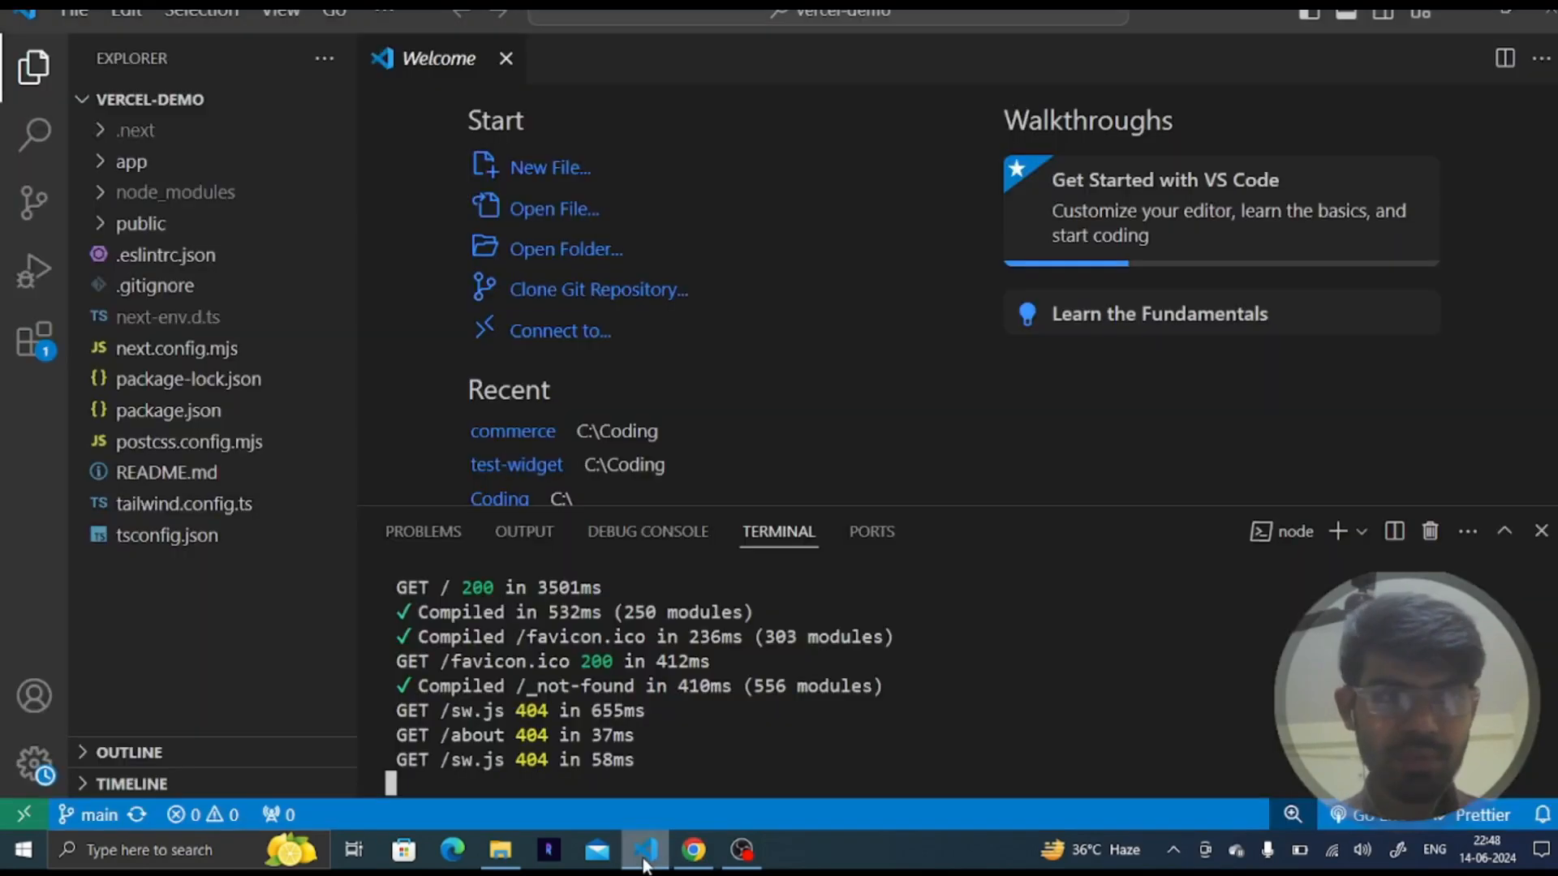
left_click(221, 166)
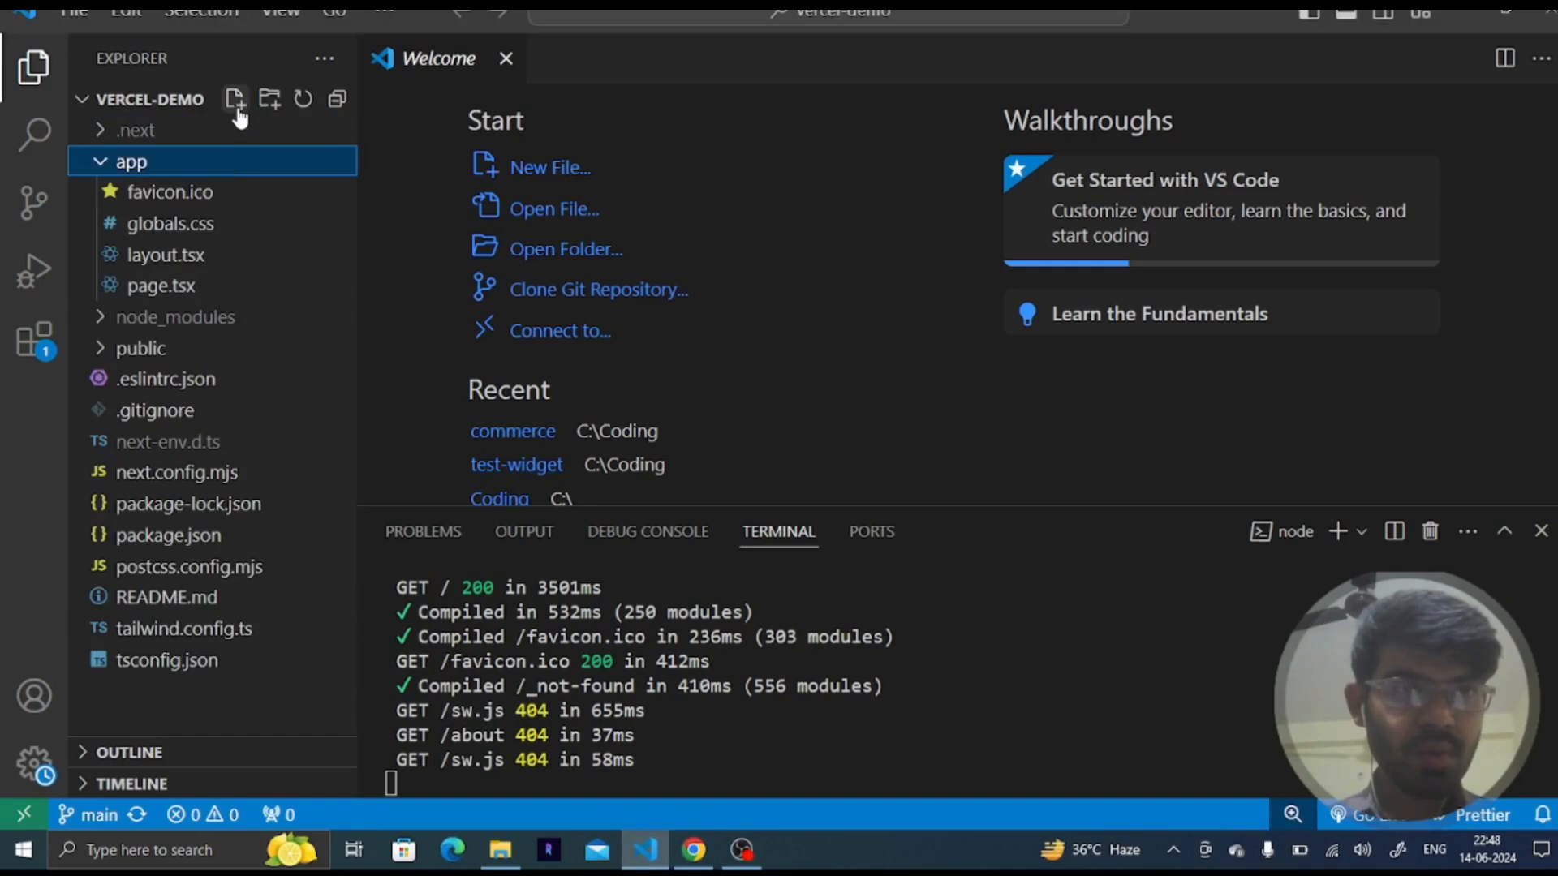
left_click(267, 112)
type("about")
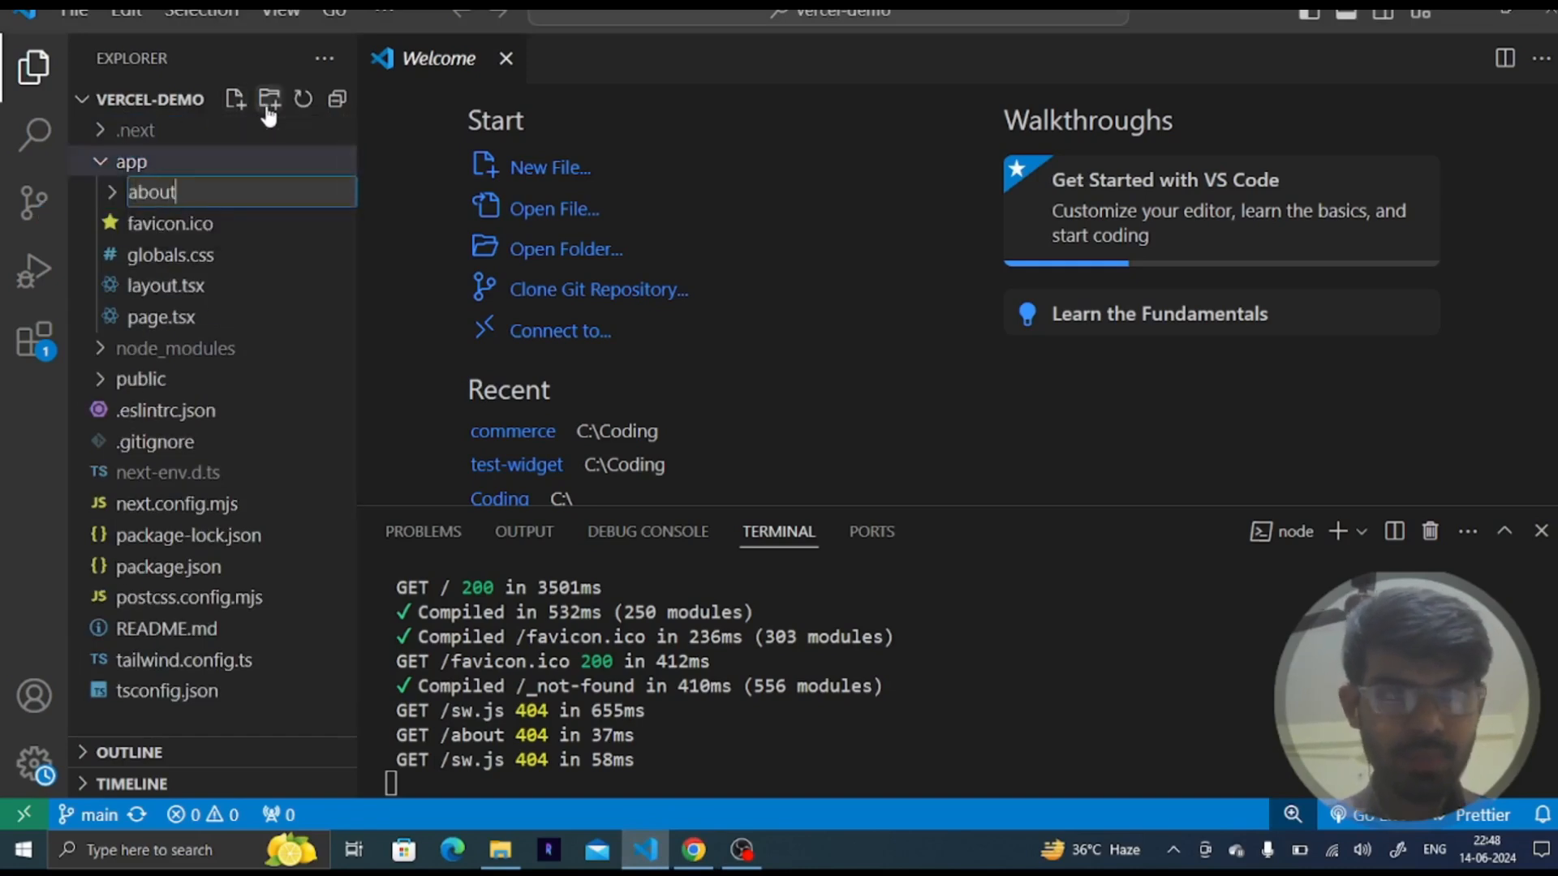
key("Return")
- Create a file named page.tsx inside the about folder
left_click(230, 112)
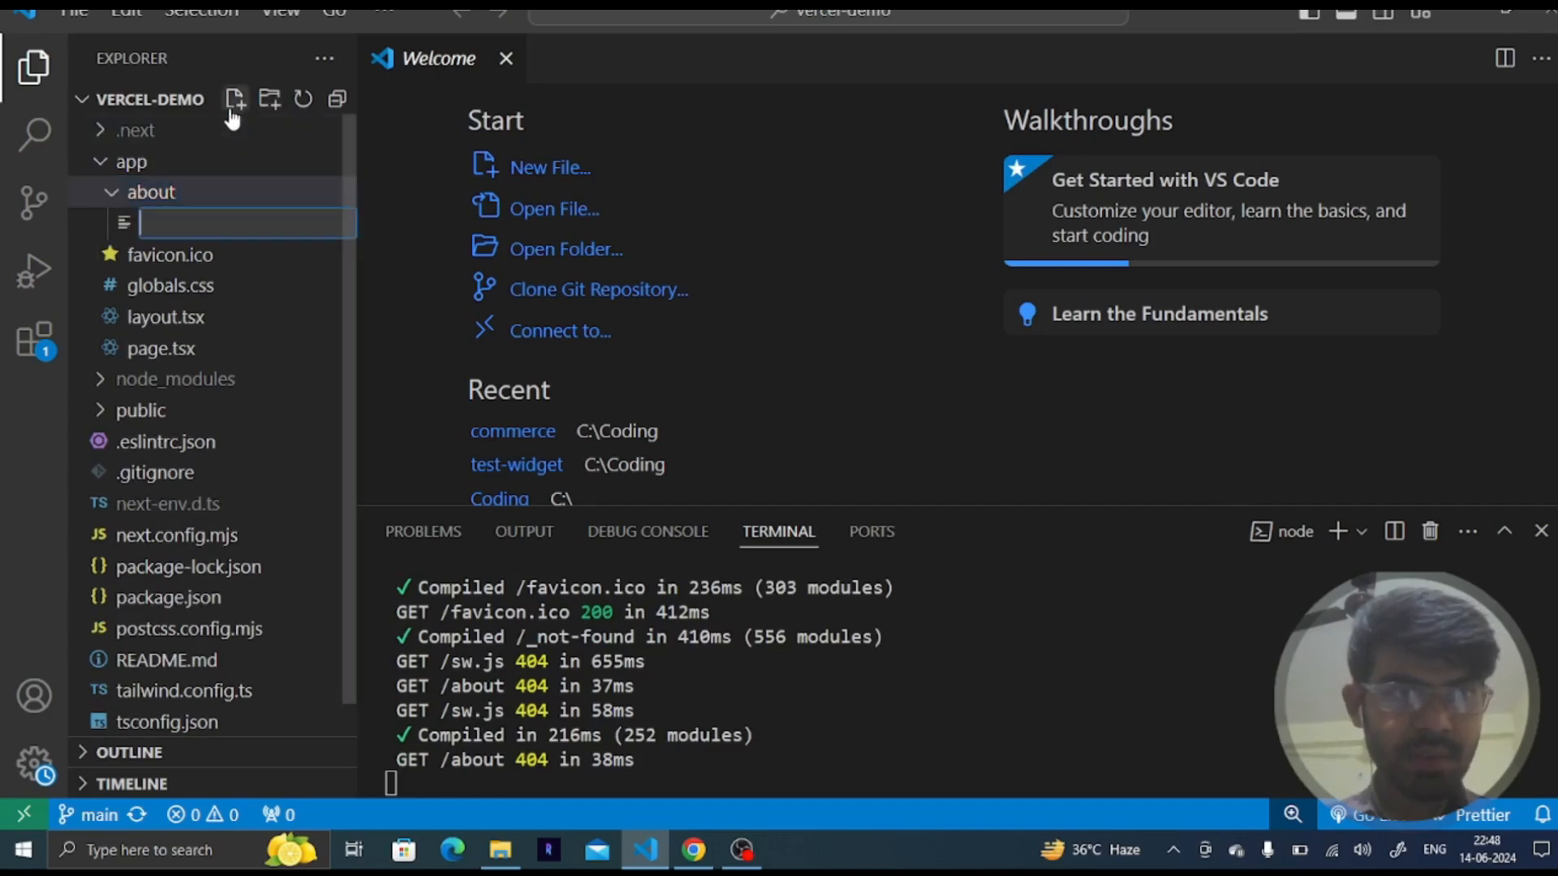
type("page.t")
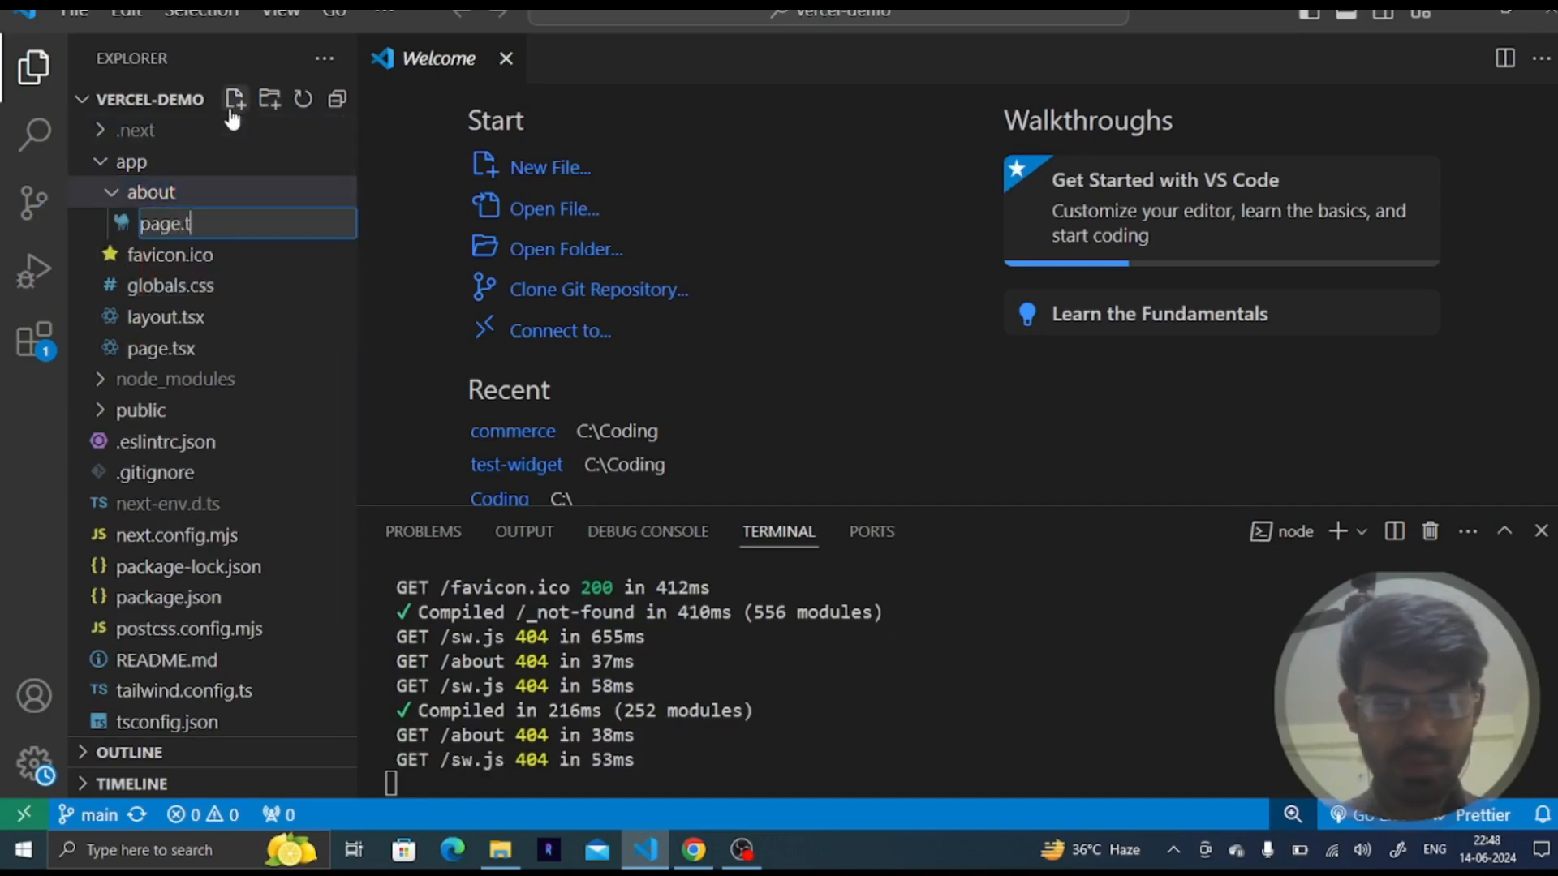
type("sx")
key("Return")
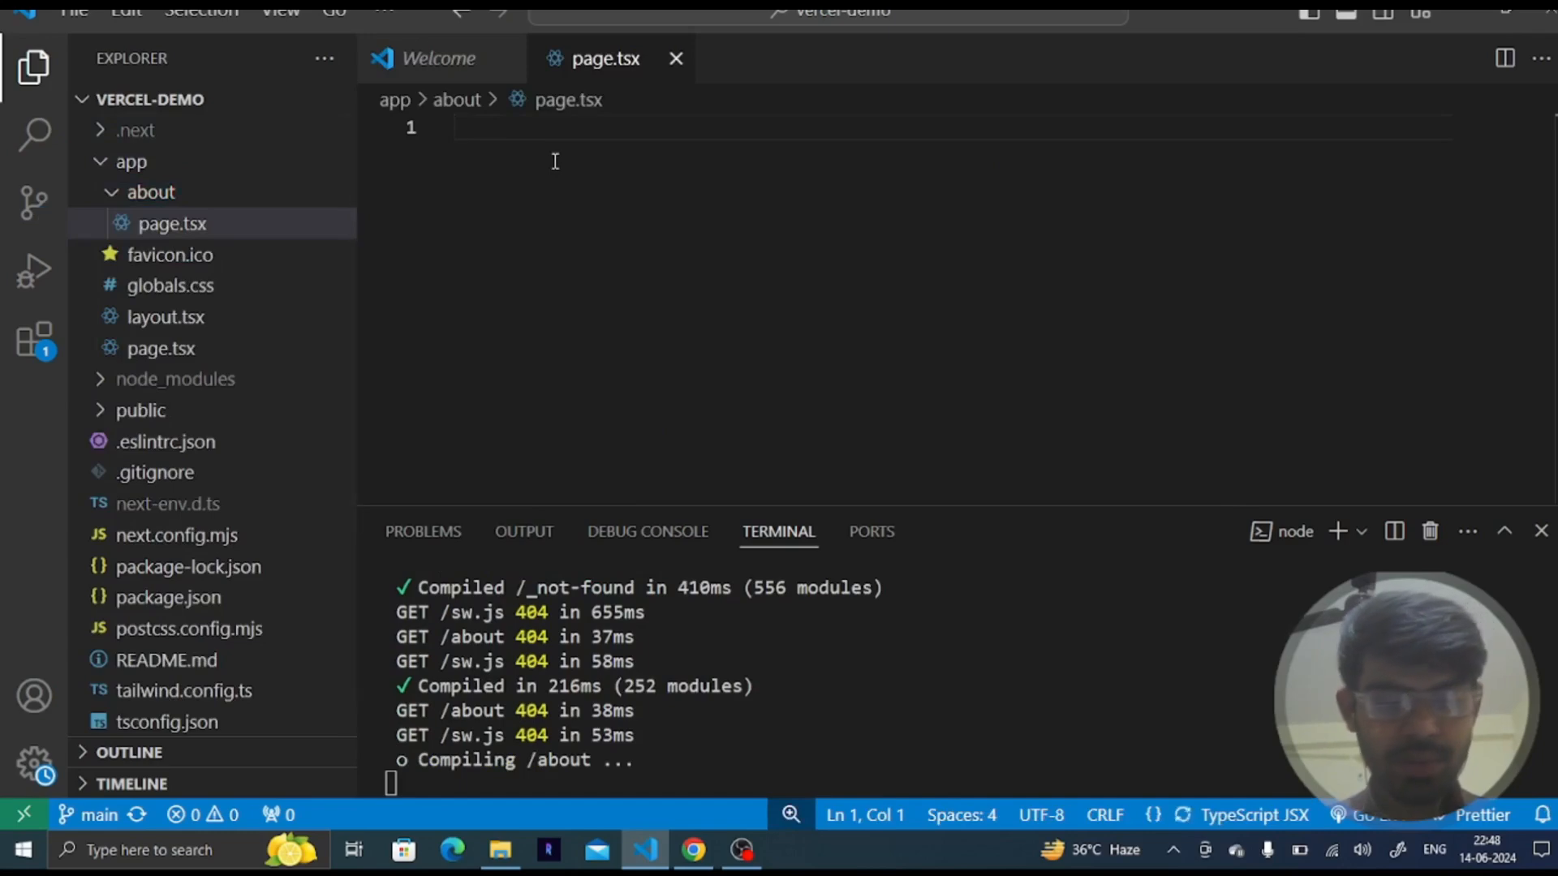
- Start the about page by declaring an AboutPage arrow function component in page.tsx
type("const Ab")
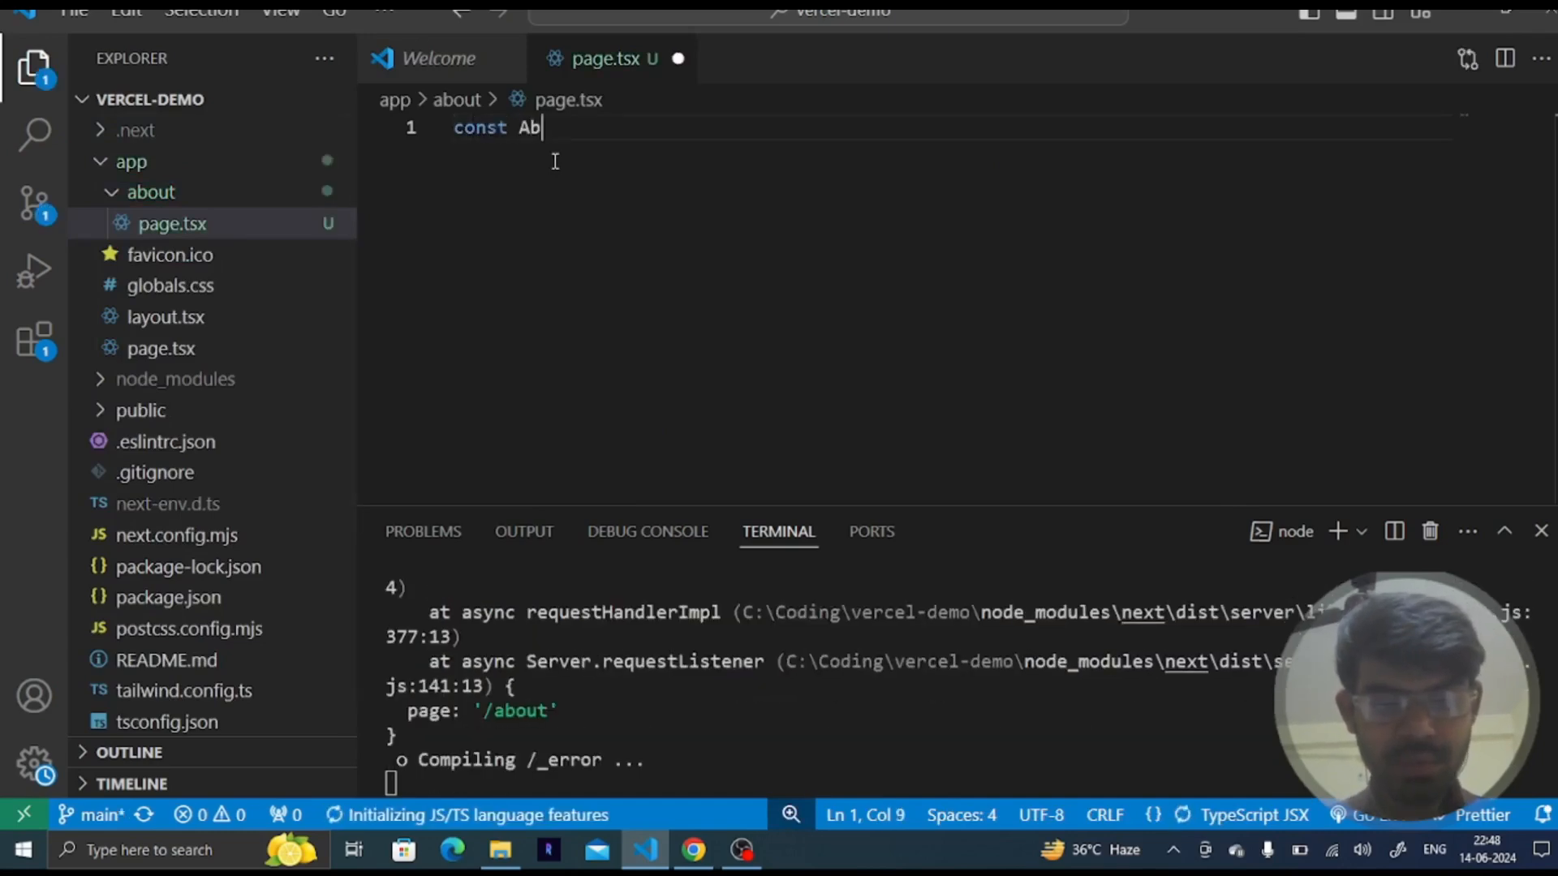
type("outPgae")
key("BackSpace")
key("BackSpace")
key("BackSpace")
key("BackSpace")
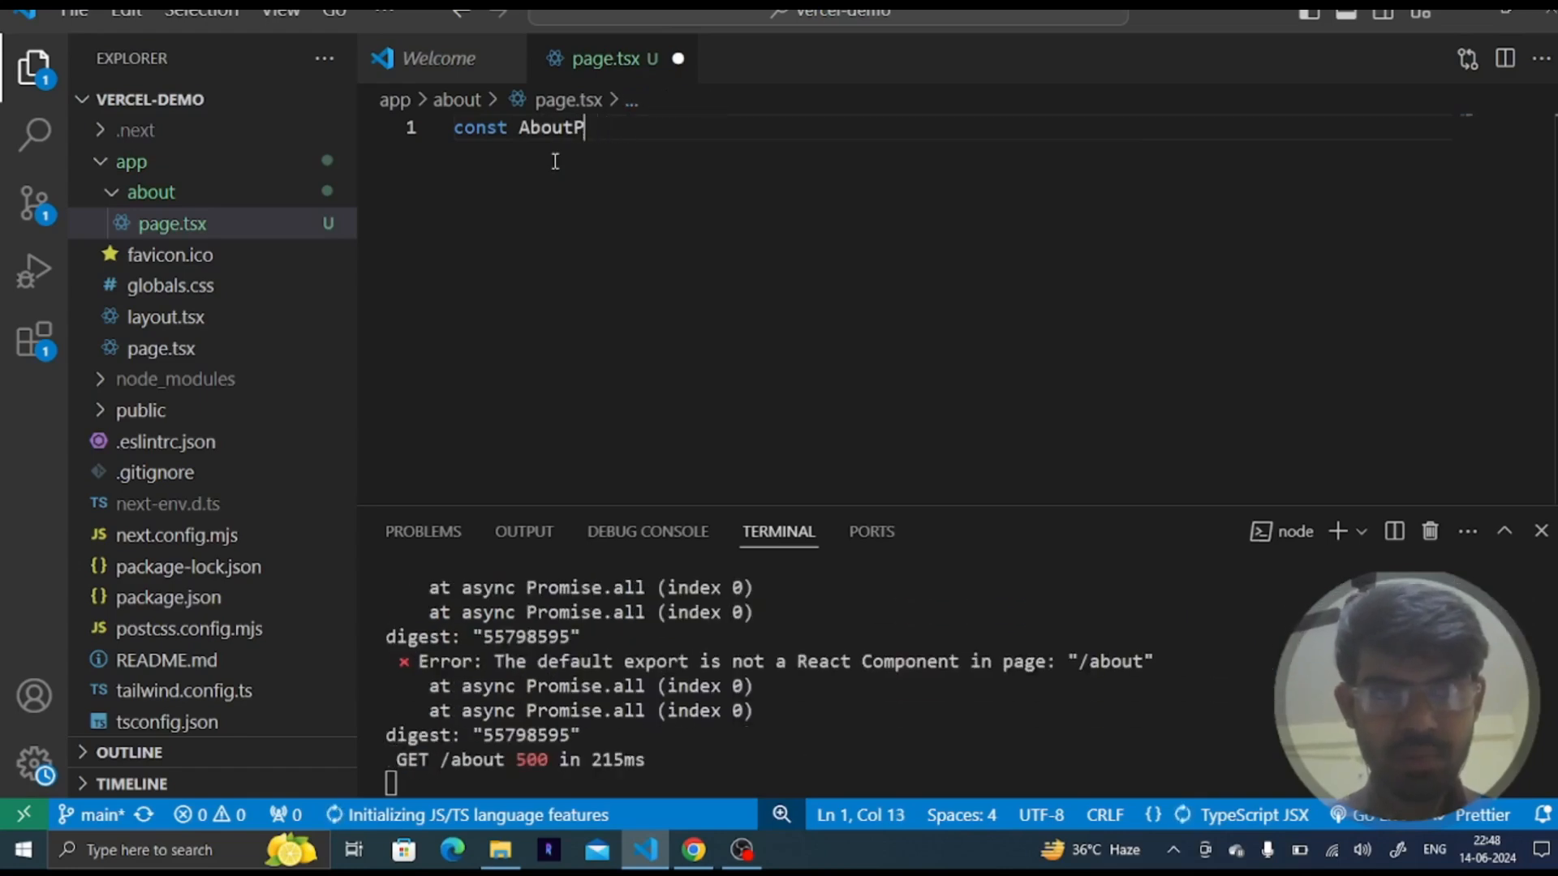
type("ag")
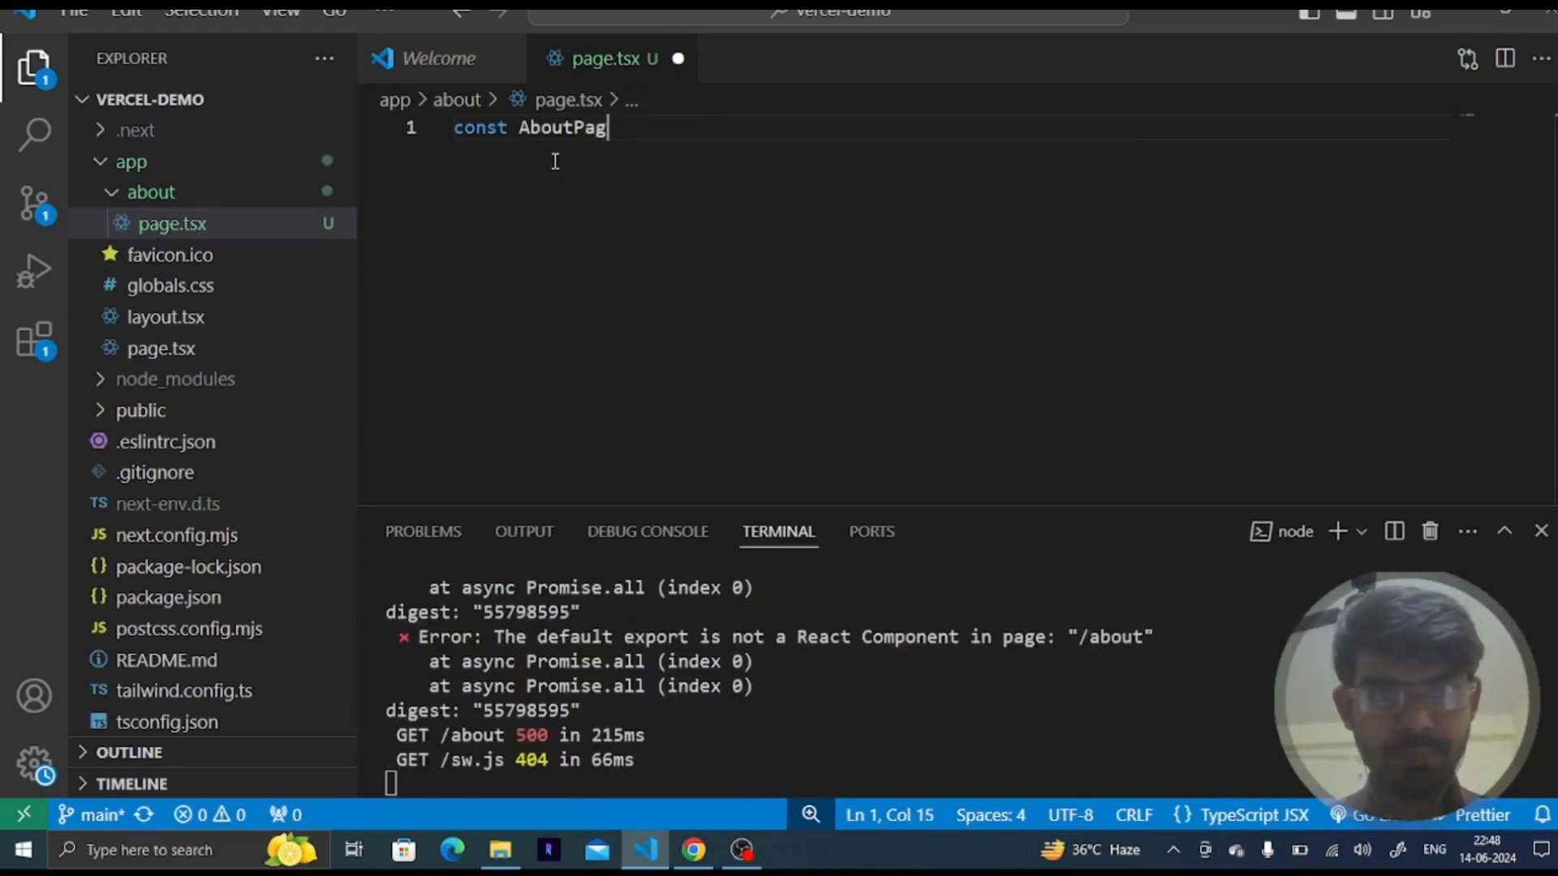
type("e = ()=>{")
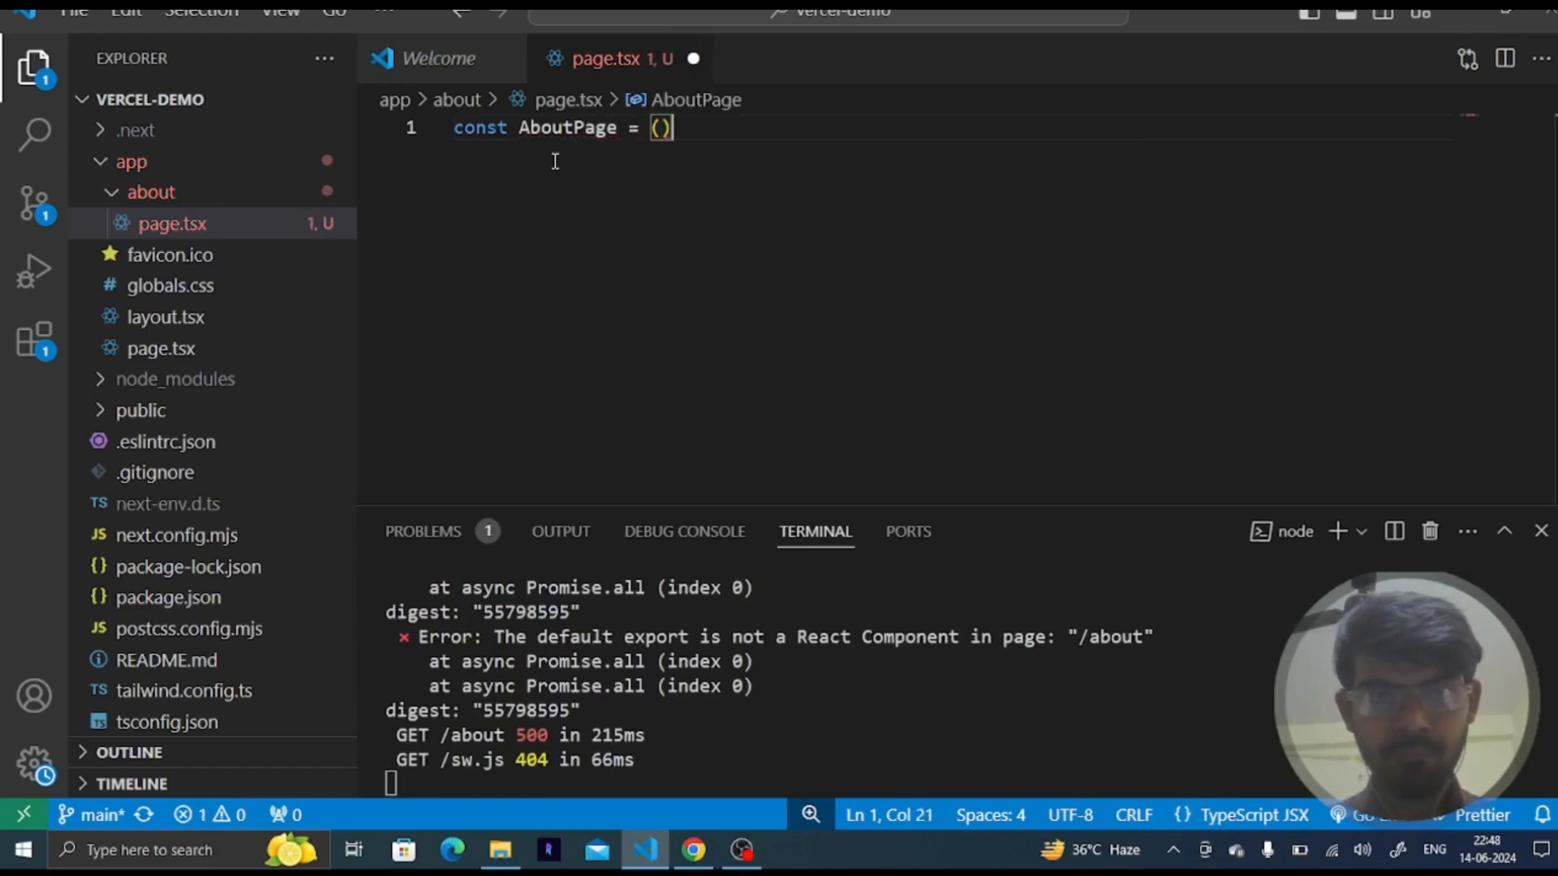
- Make the component return an h1 heading reading About PAge
key("Return")
type("return (")
key("Return")
type("h1")
key("Tab")
type("Hello")
key("BackSpace")
key("BackSpace")
key("BackSpace")
key("BackSpace")
key("BackSpace")
key("BackSpace")
type("About PAge</h1>")
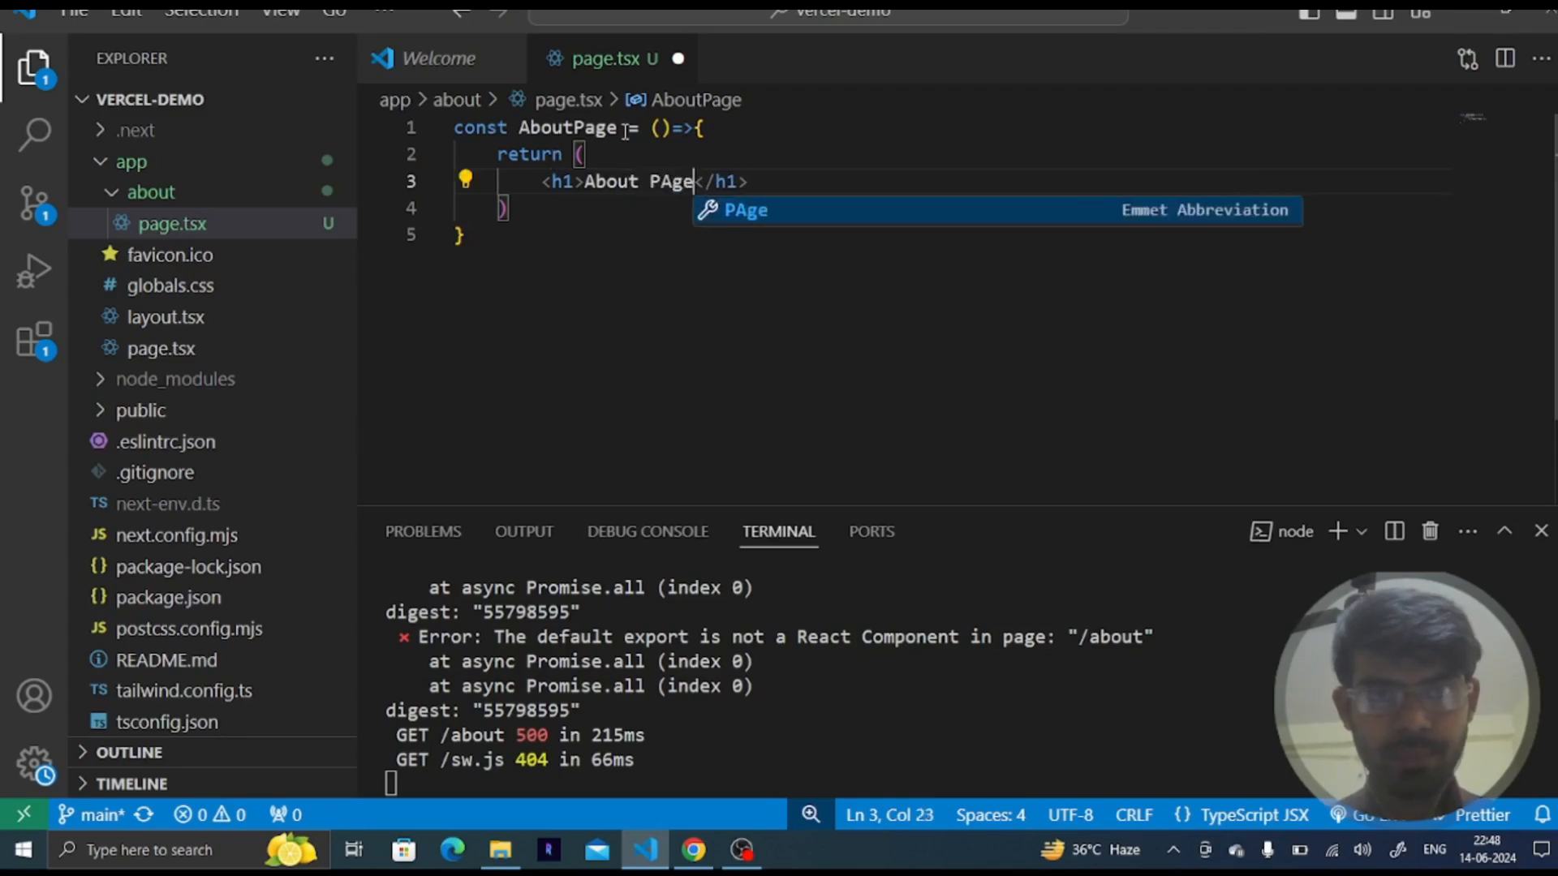
- Wrap the returned heading in a React fragment
left_click(629, 144)
key("Return")
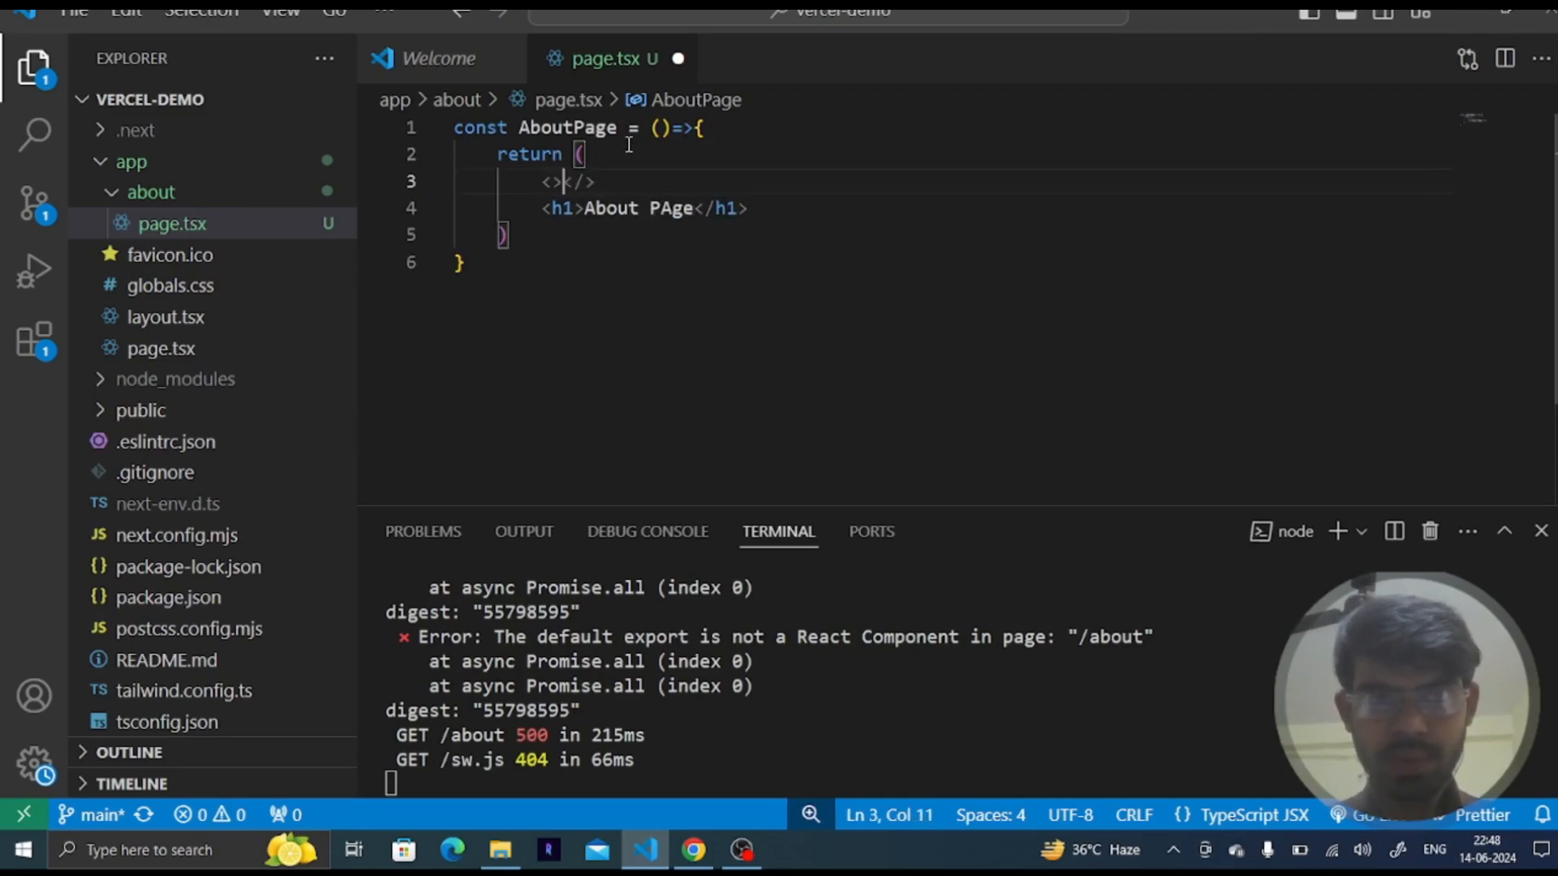
type("<>")
key("shift+Right")
key("shift+Right")
key("shift+Right")
key("ctrl+x")
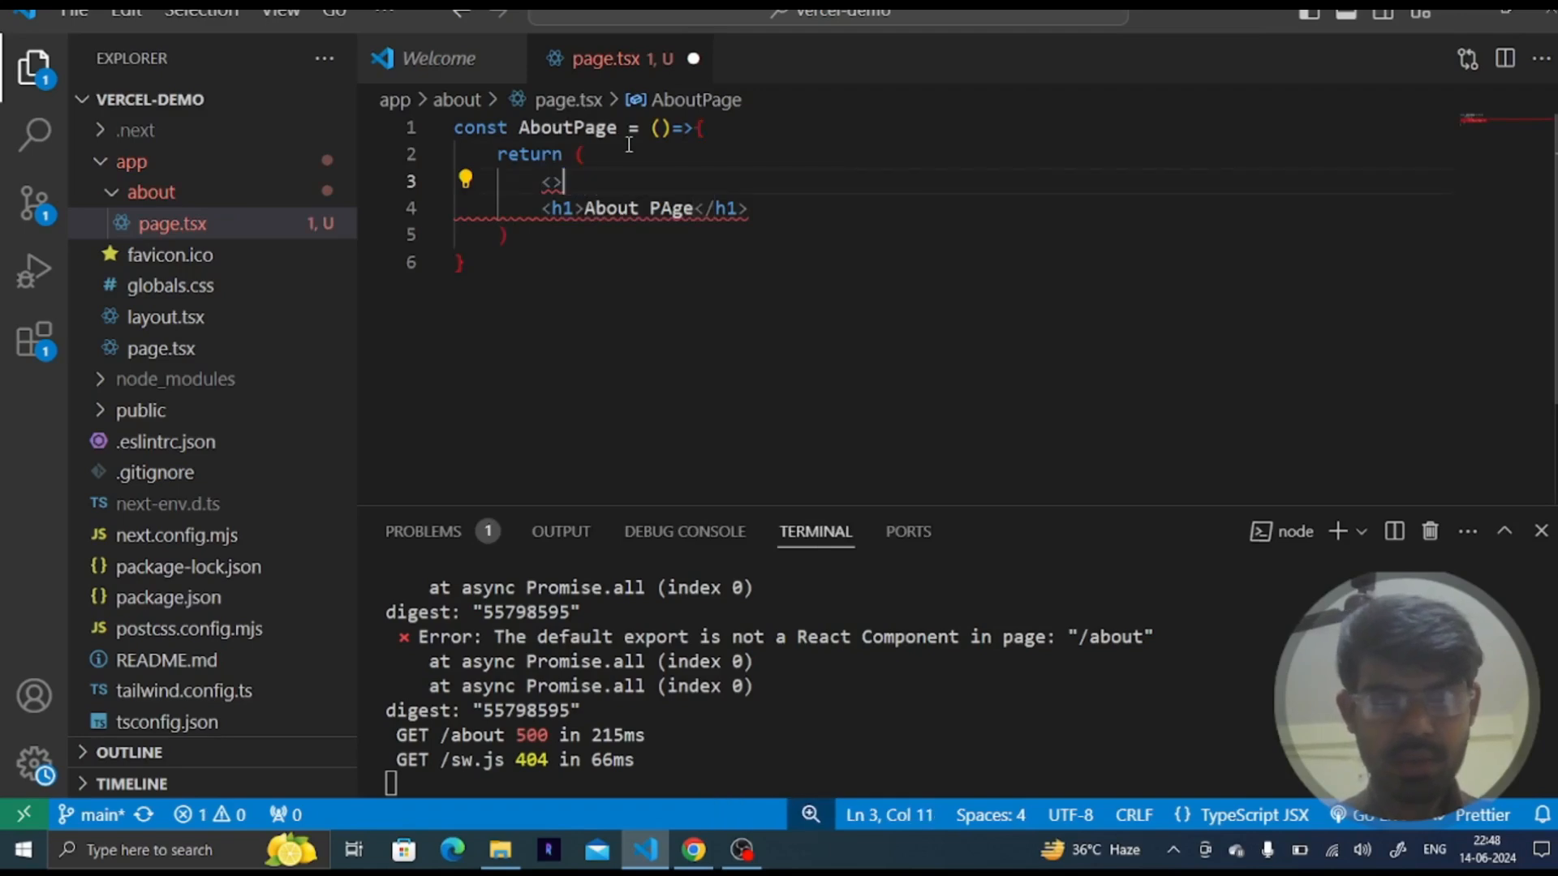
key("Return")
key("ctrl+v")
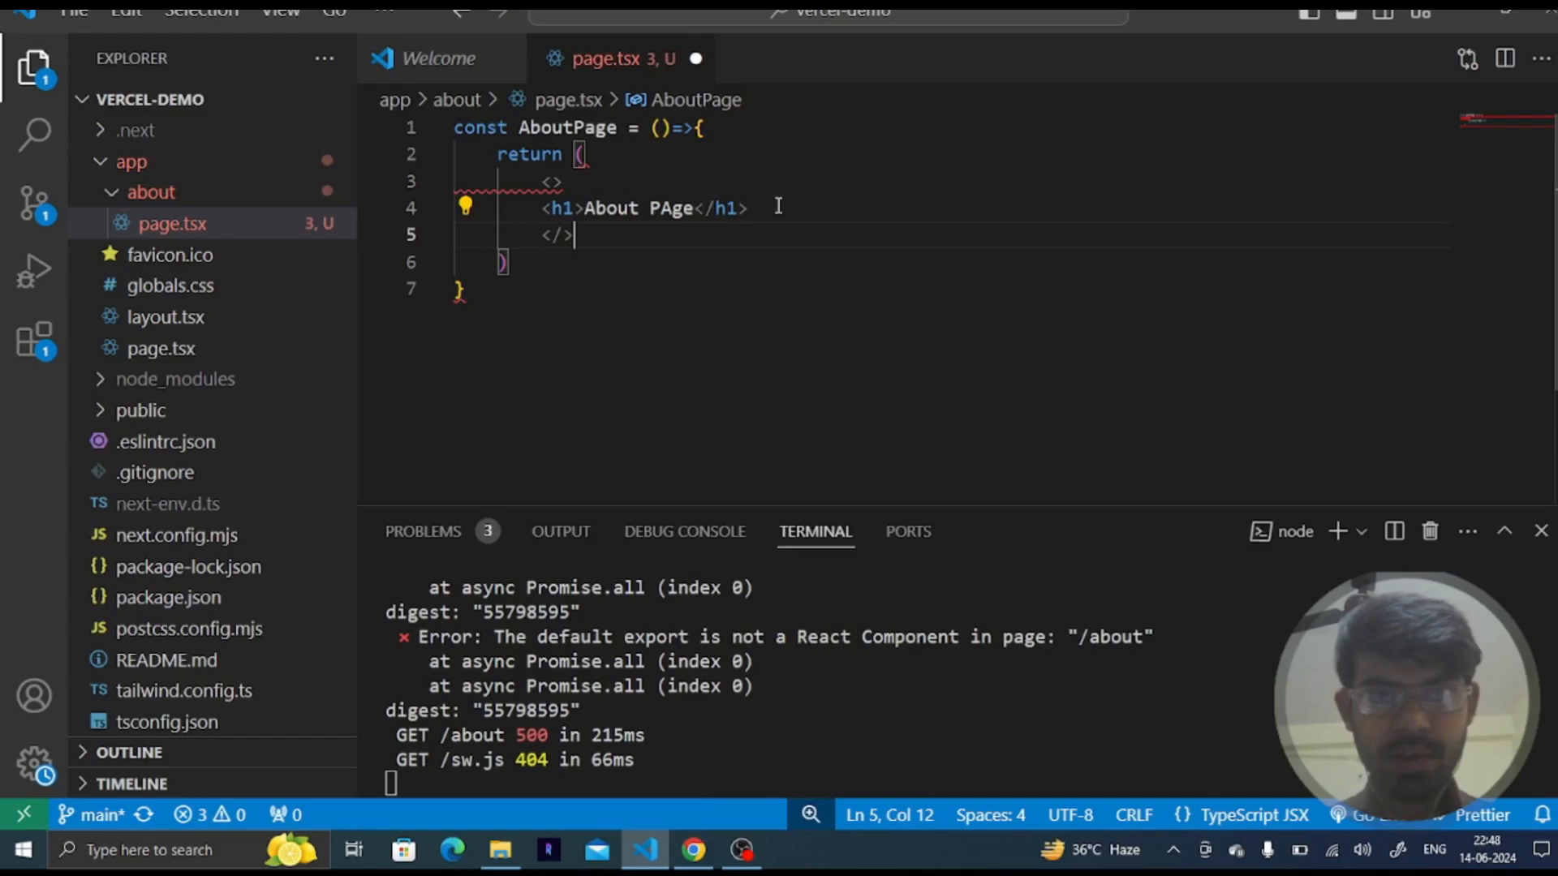
- Add a paragraph of 400 lorem ipsum words below the heading, toggle word wrap and save the file
left_click(787, 213)
key("Return")
type("p")
key("Tab")
type("lorem")
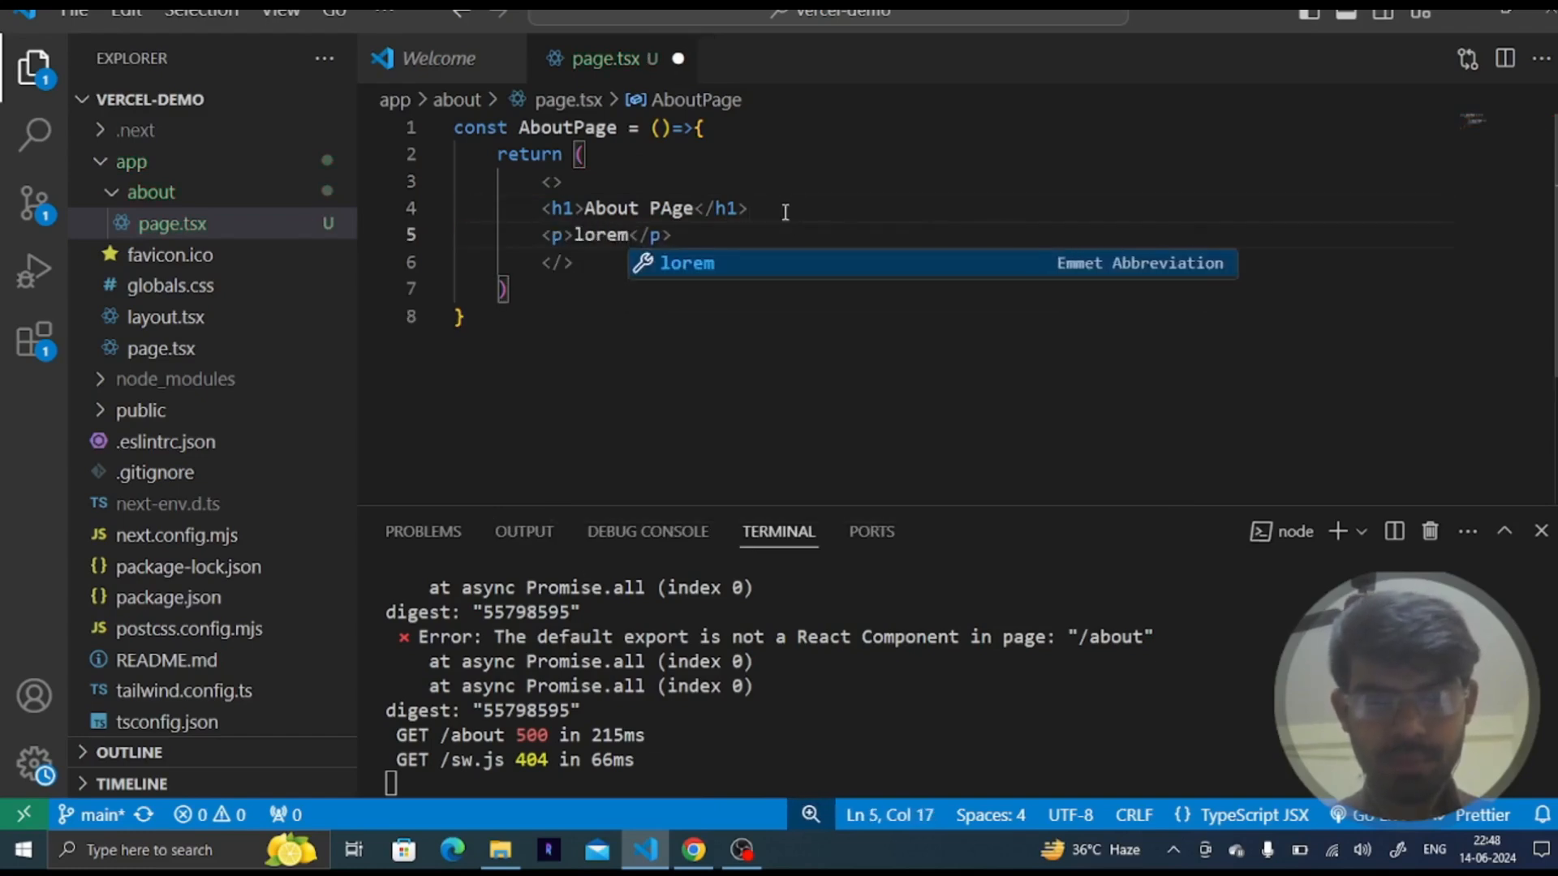
type("u")
key("BackSpace")
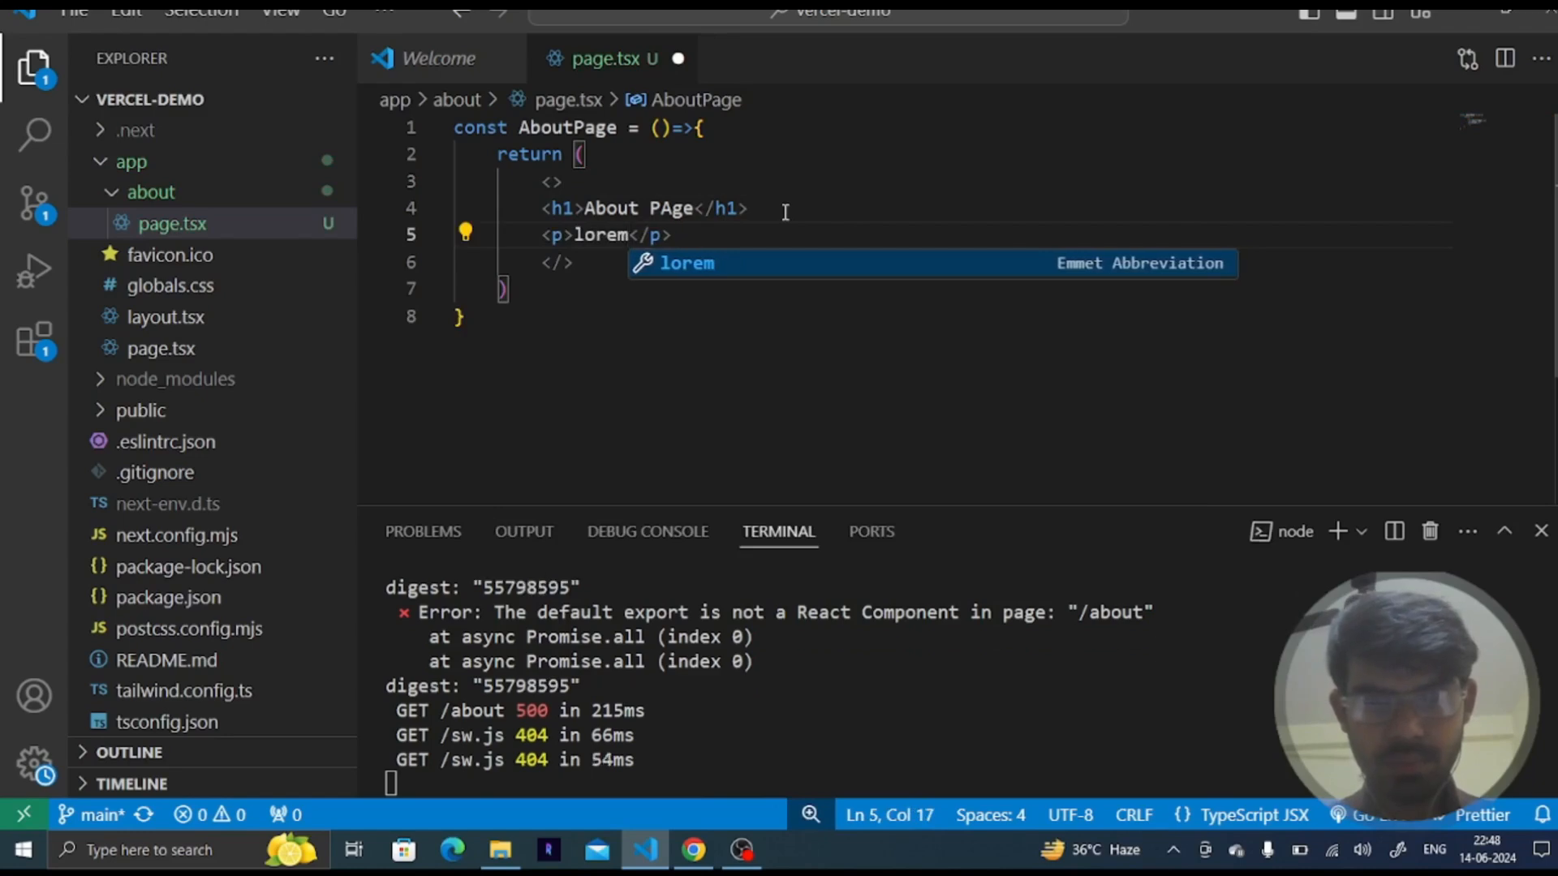
type("ipsum")
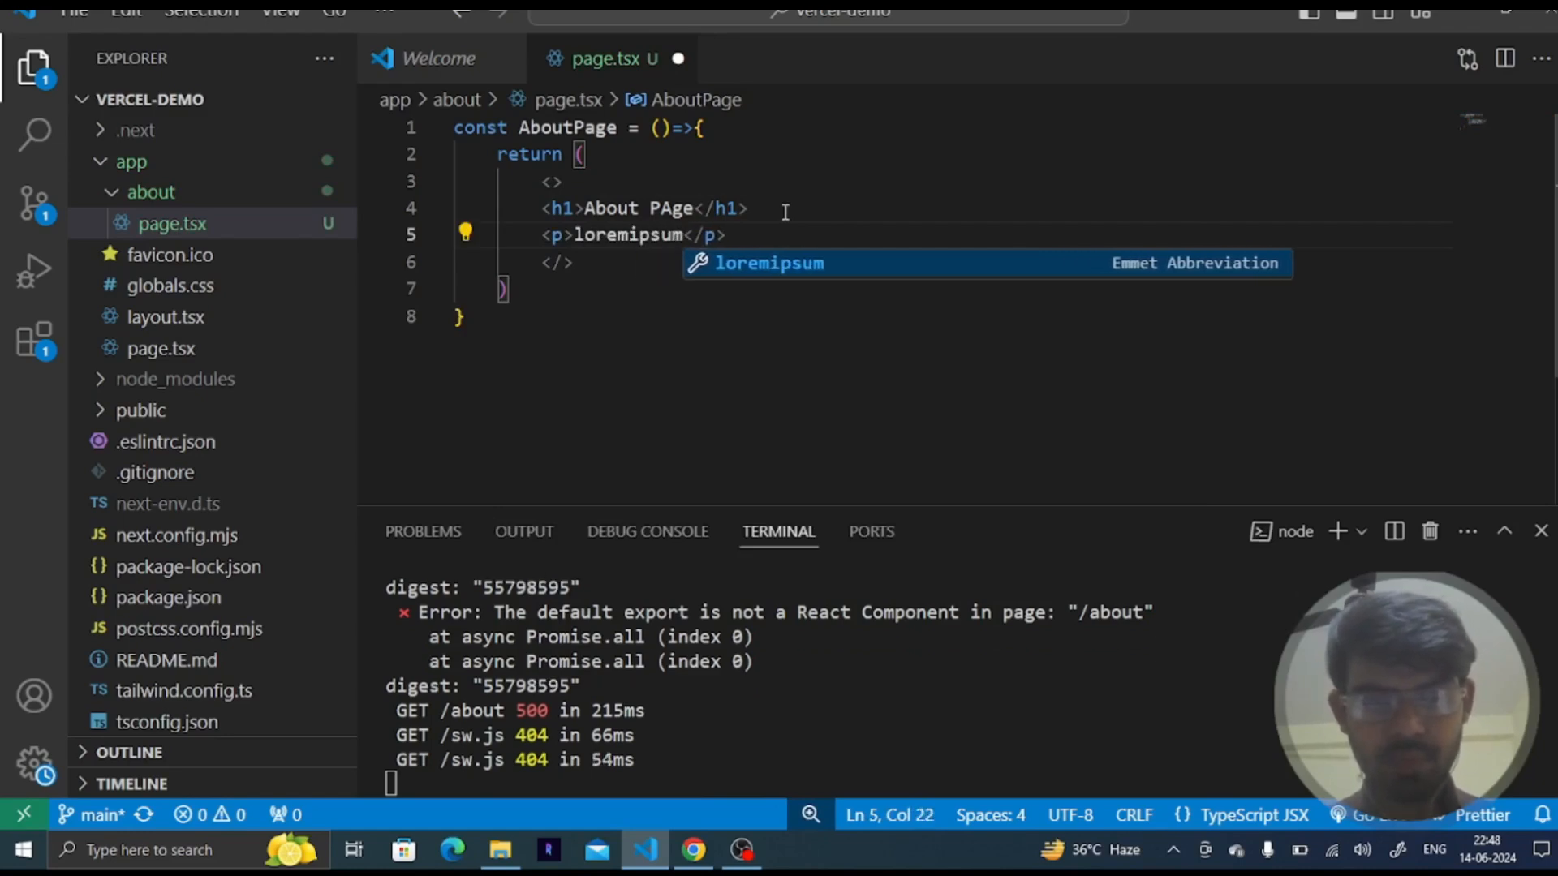
type("400")
key("Return")
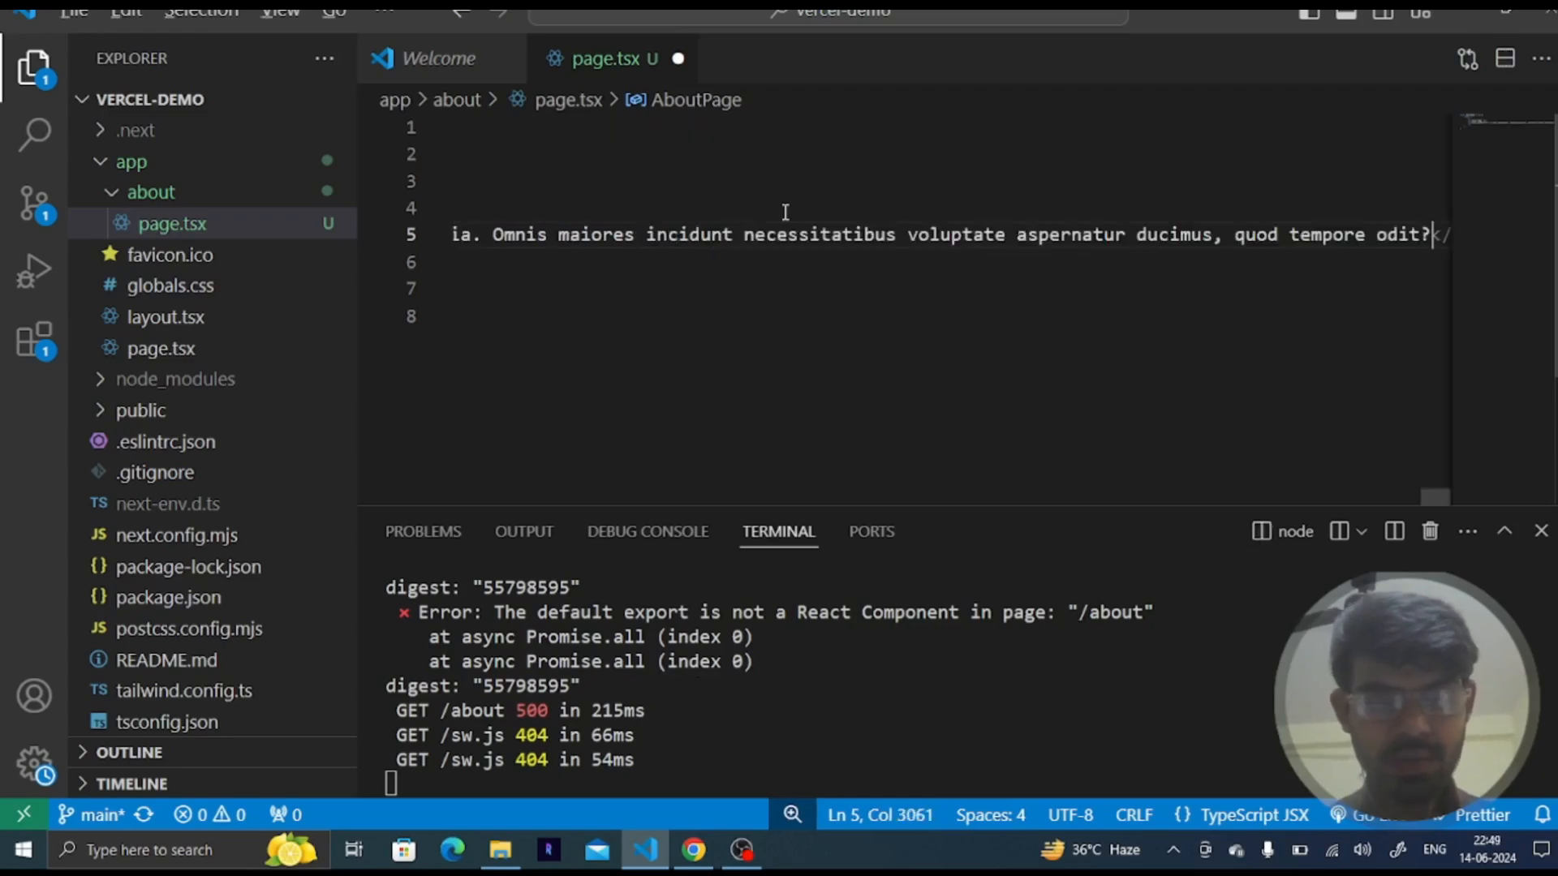
key("alt+z")
key("ctrl+s")
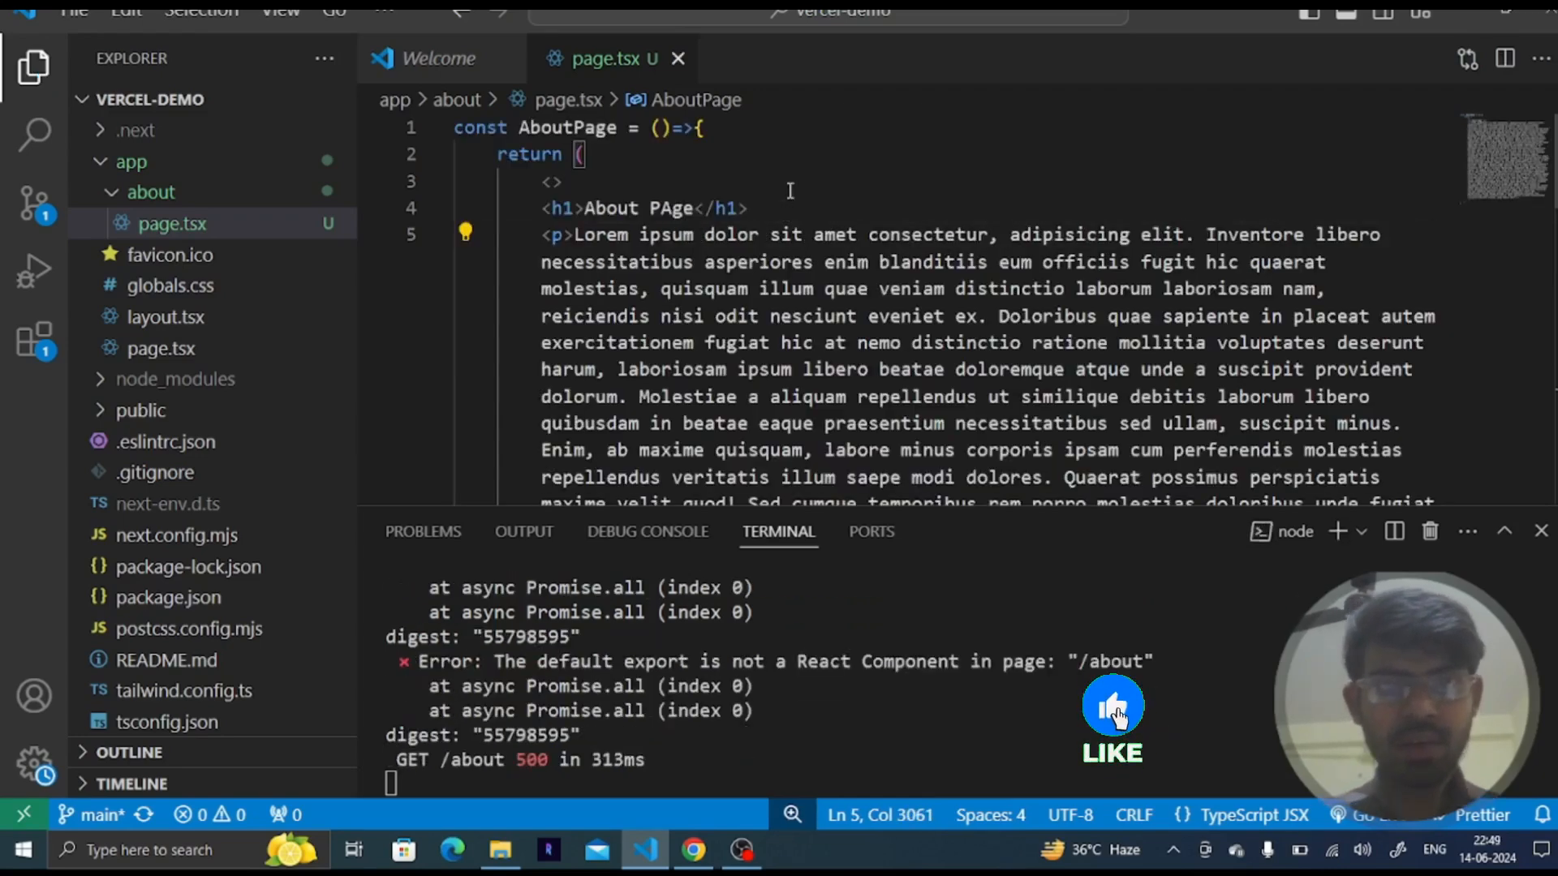
- Check the localhost:3000/about page in the browser and return to the editor
left_click(809, 149)
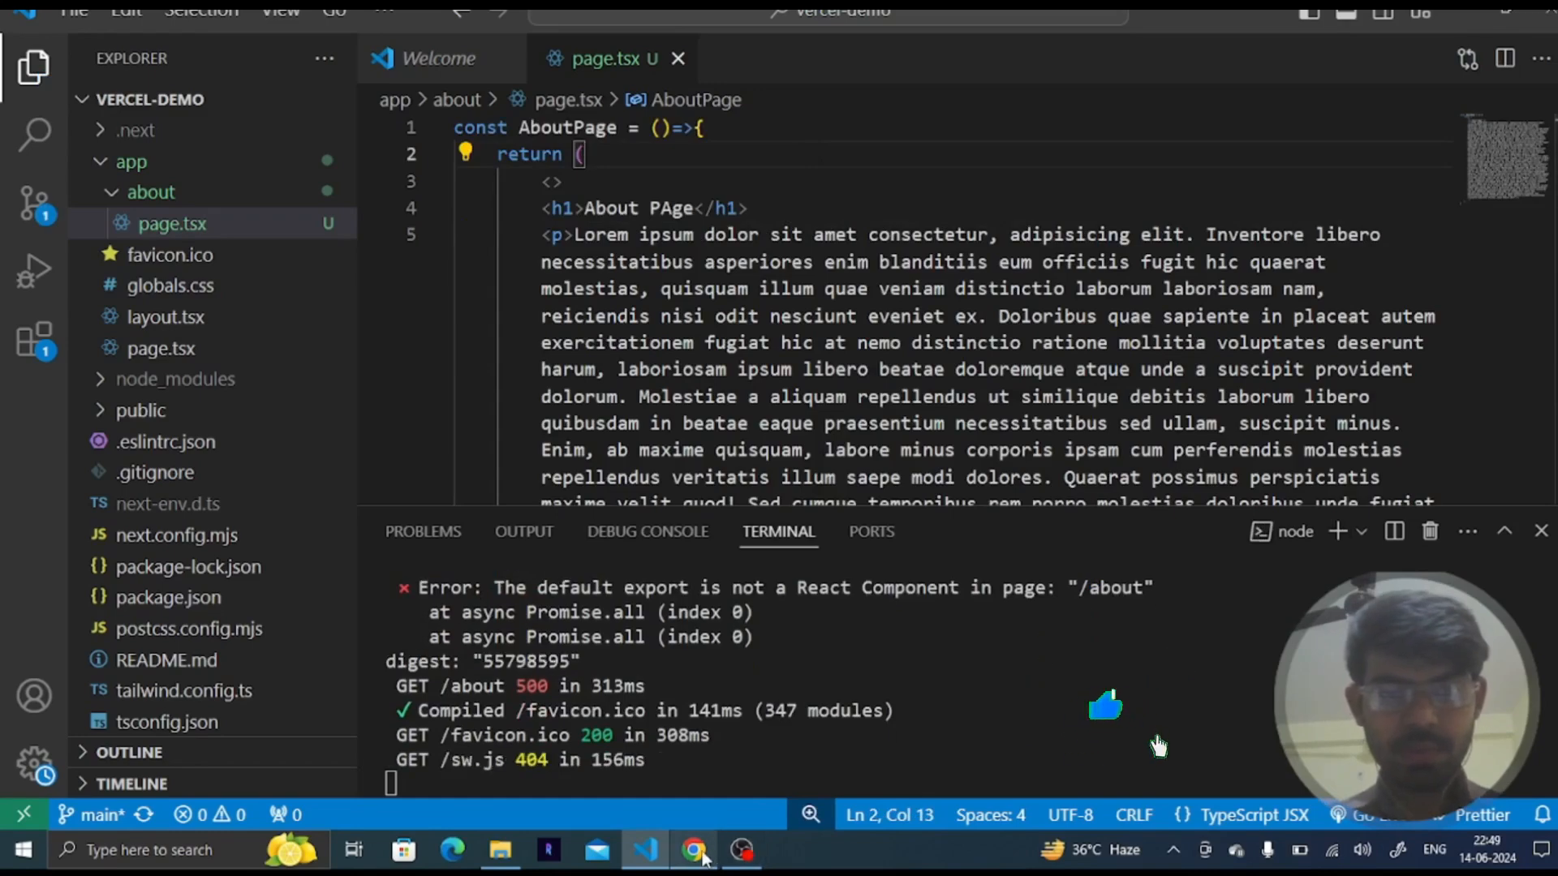
left_click(703, 859)
left_click(403, 49)
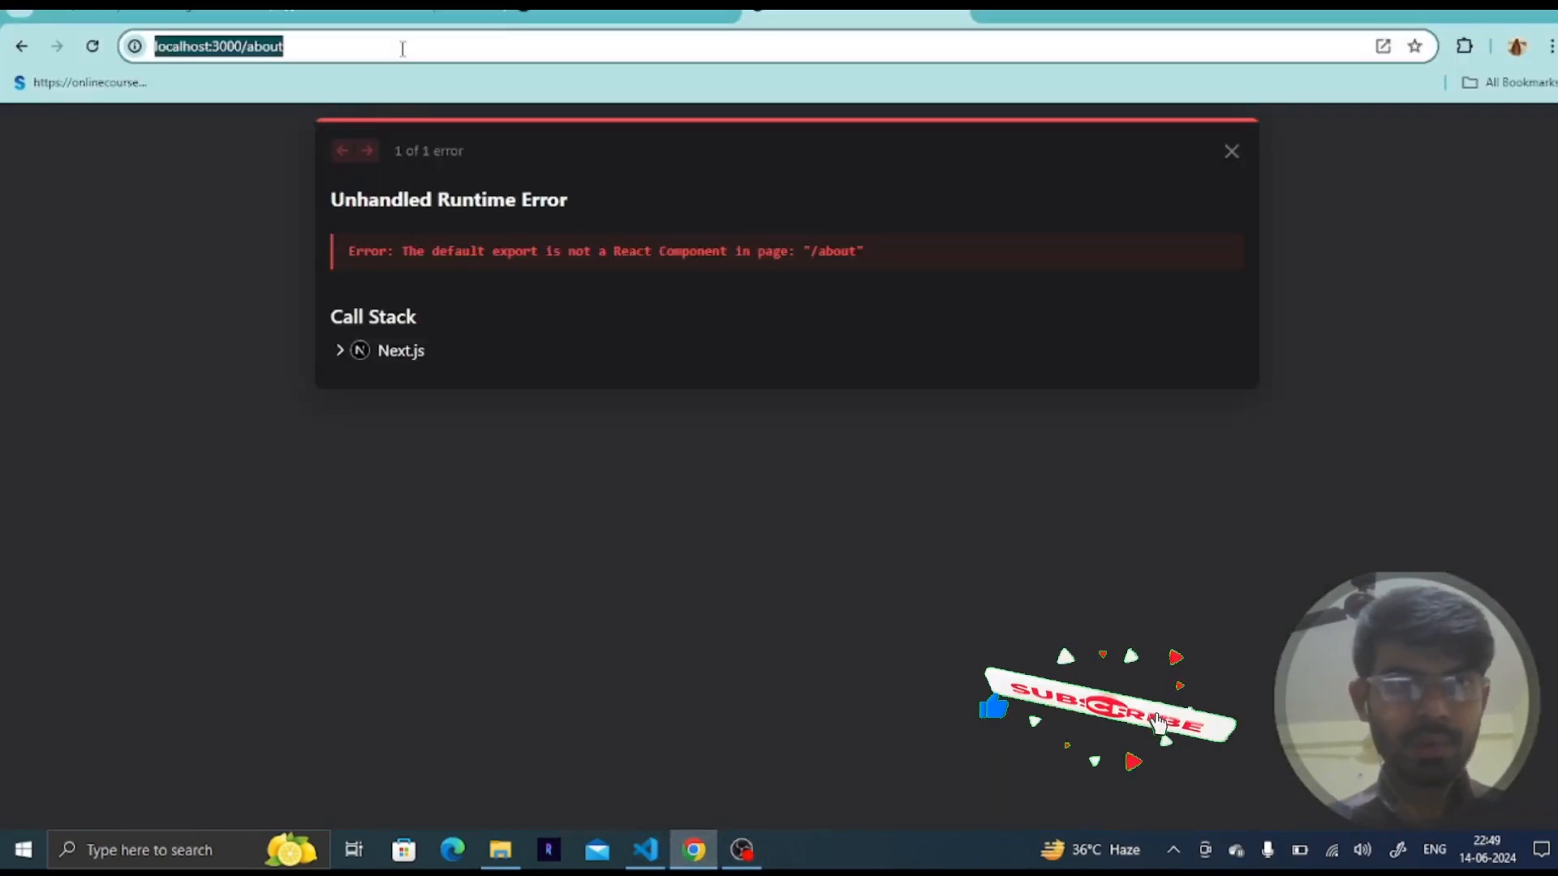
key("alt+Tab")
- Add export default AboutPage at the end of the file and save it
scroll(657, 259, "down", 4)
scroll(657, 258, "down", 10)
scroll(657, 258, "up", 1)
left_click(597, 257)
key("Return")
key("Return")
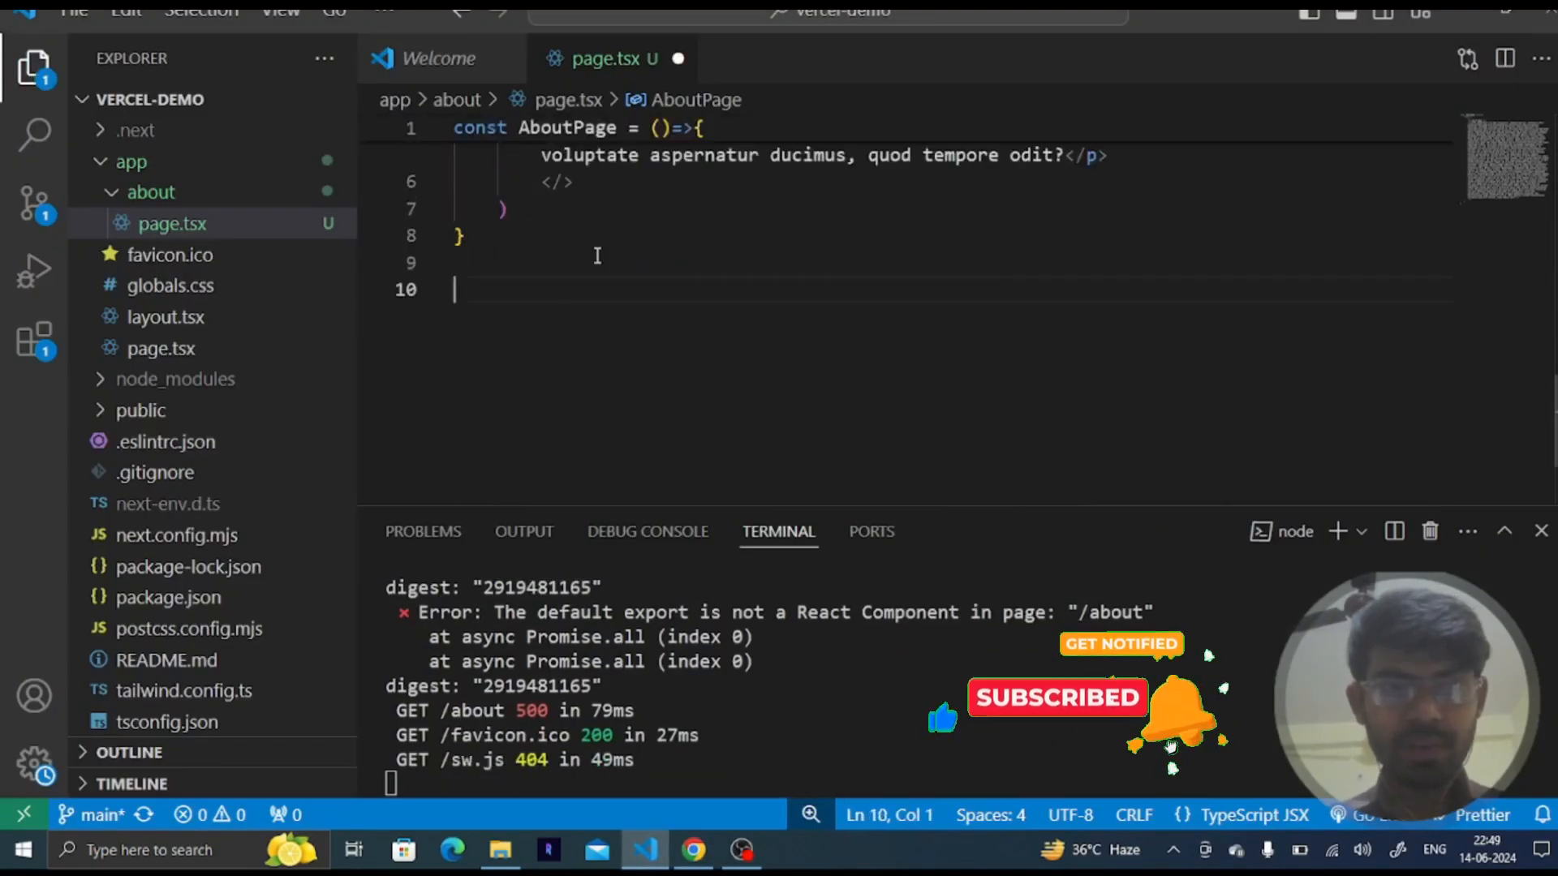
type("export default abou")
key("Return")
key("ctrl+s")
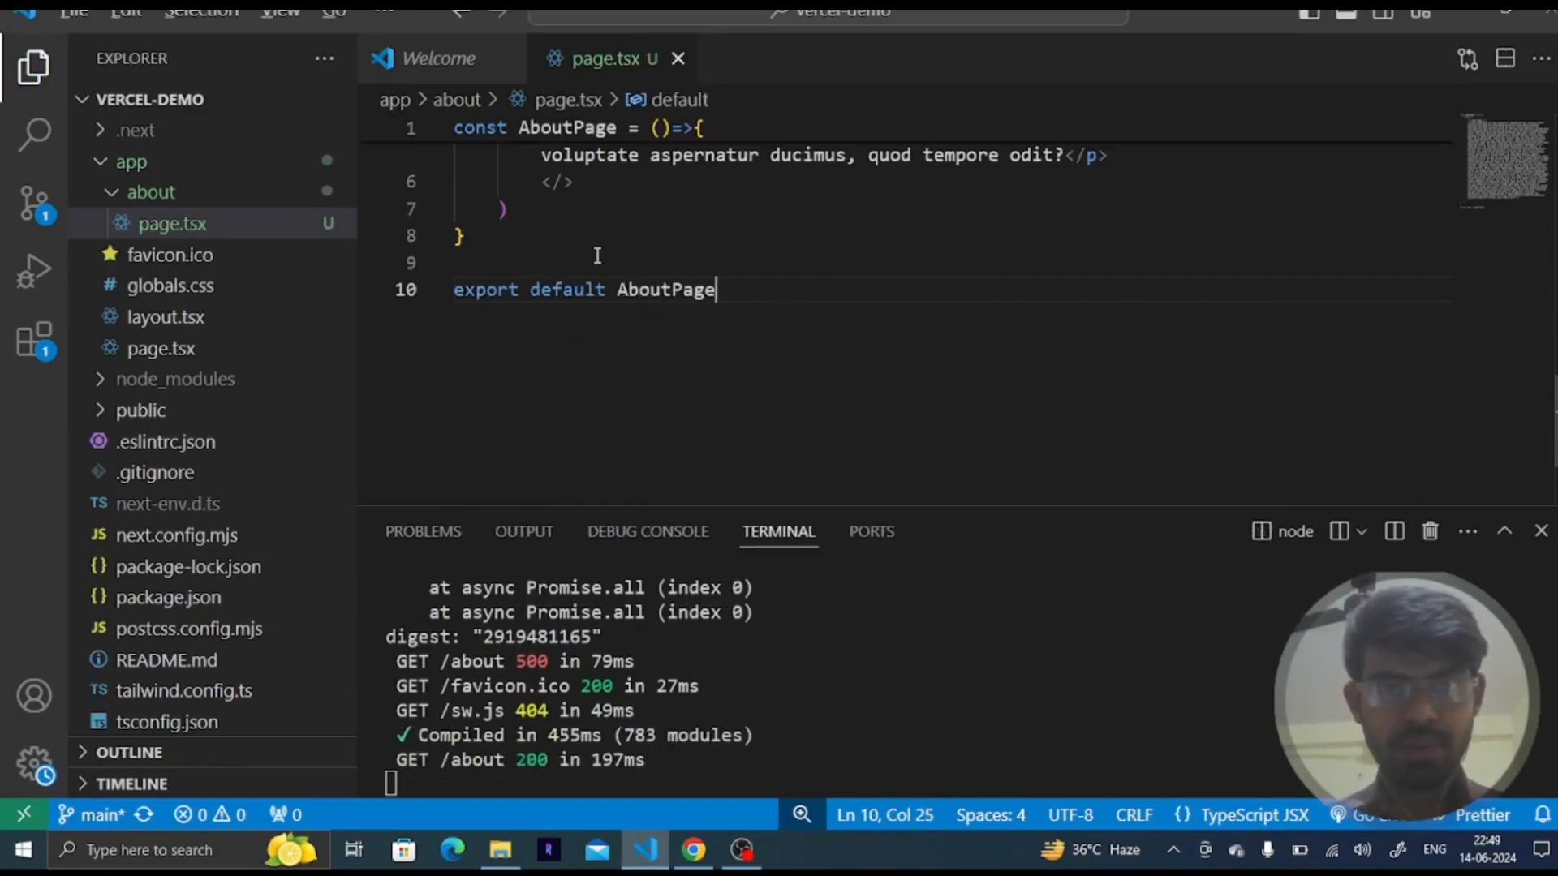
- Preview the about page in the browser, then stop the development server in the terminal
key("alt+Tab")
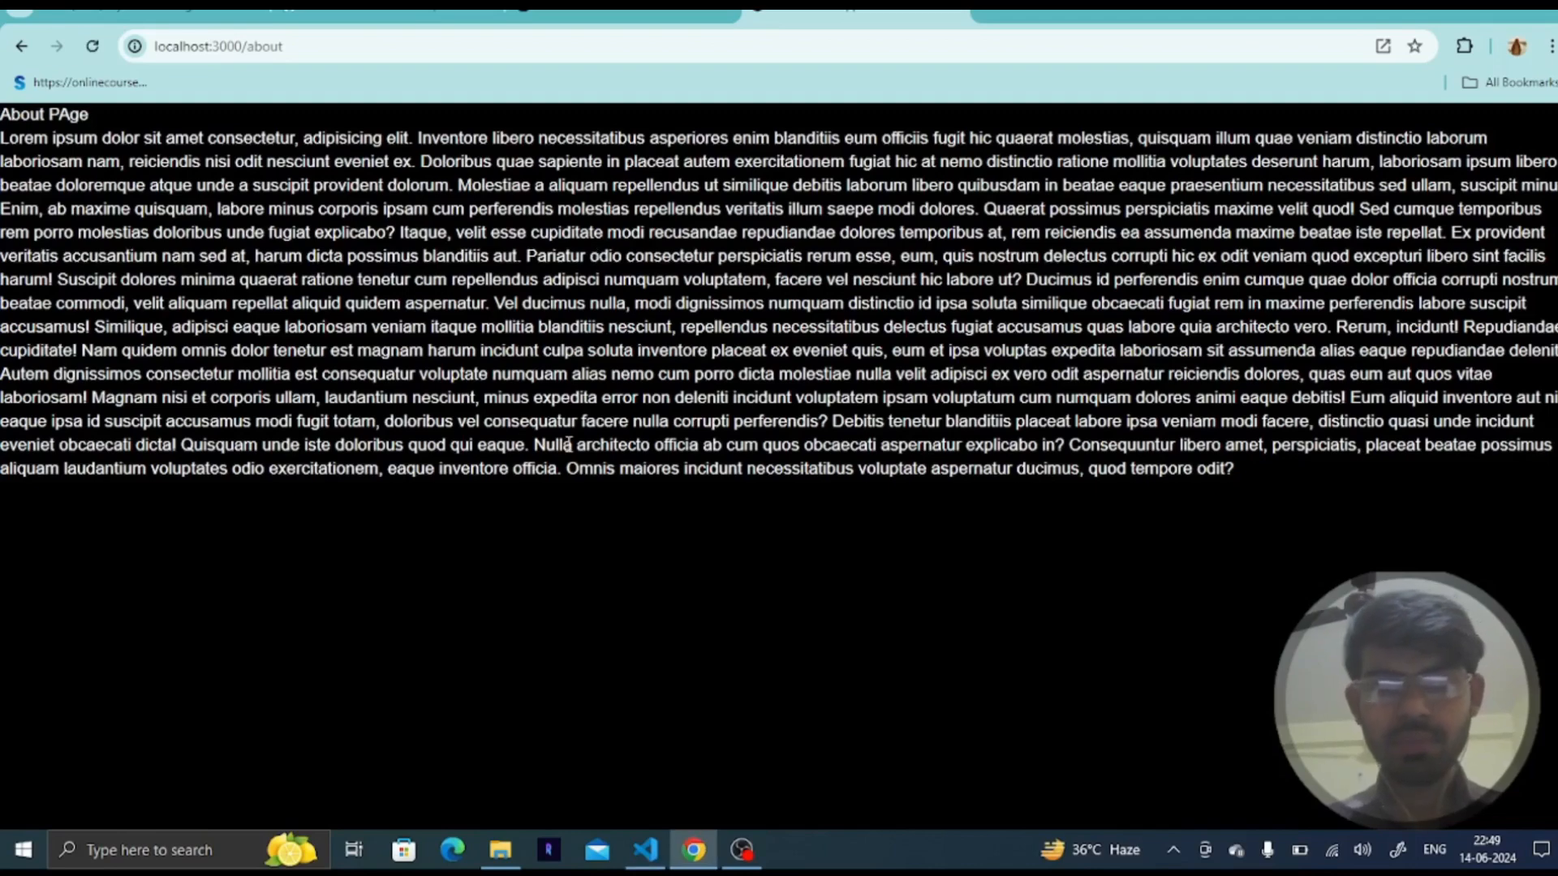
key("alt+Tab")
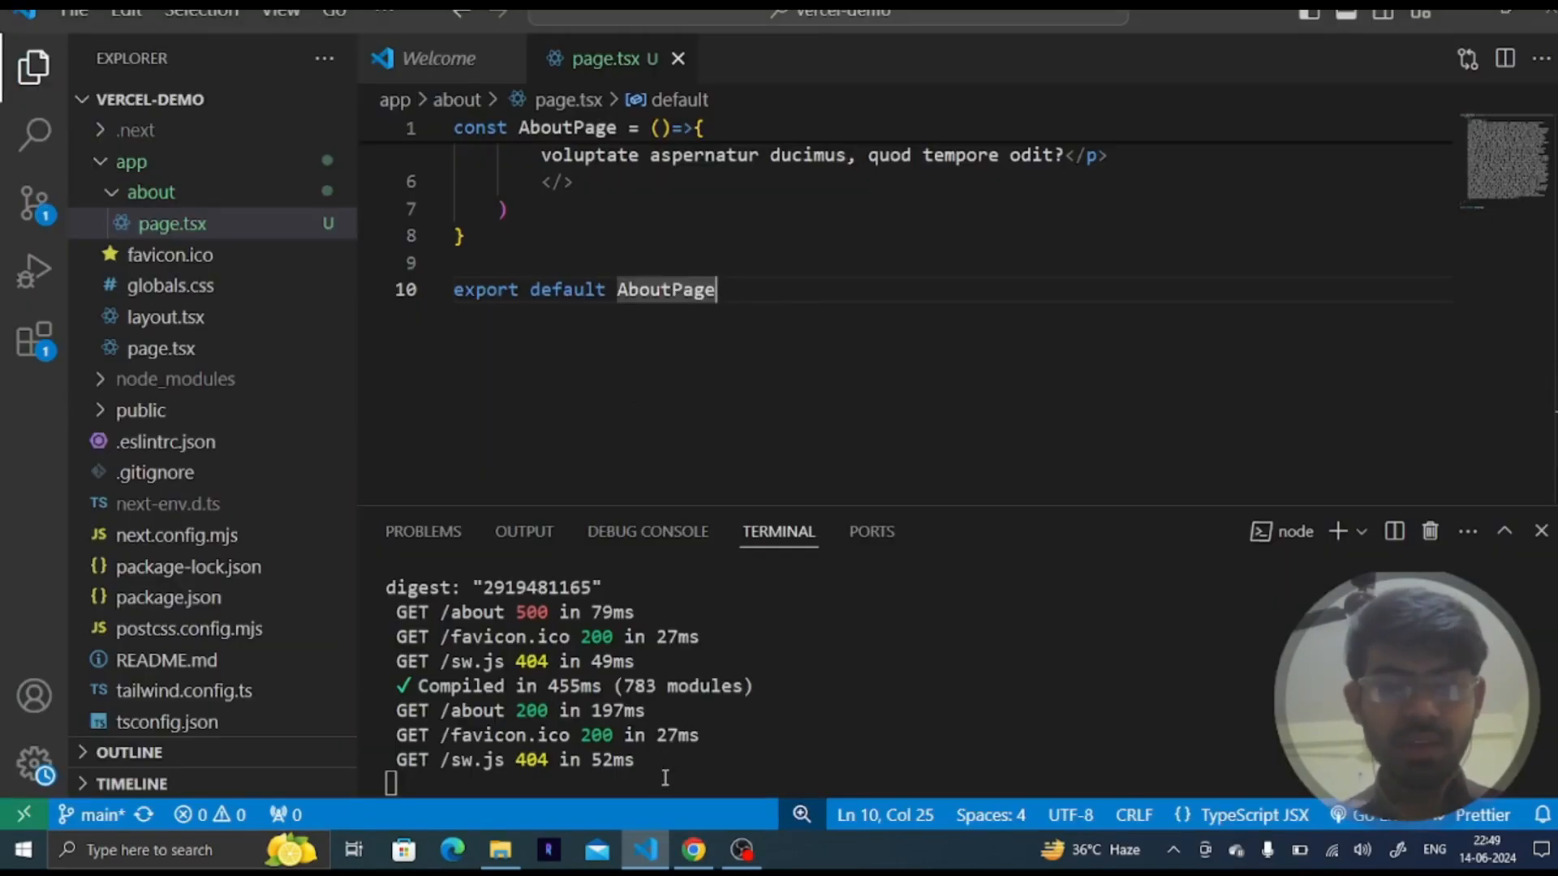
key("ctrl+c")
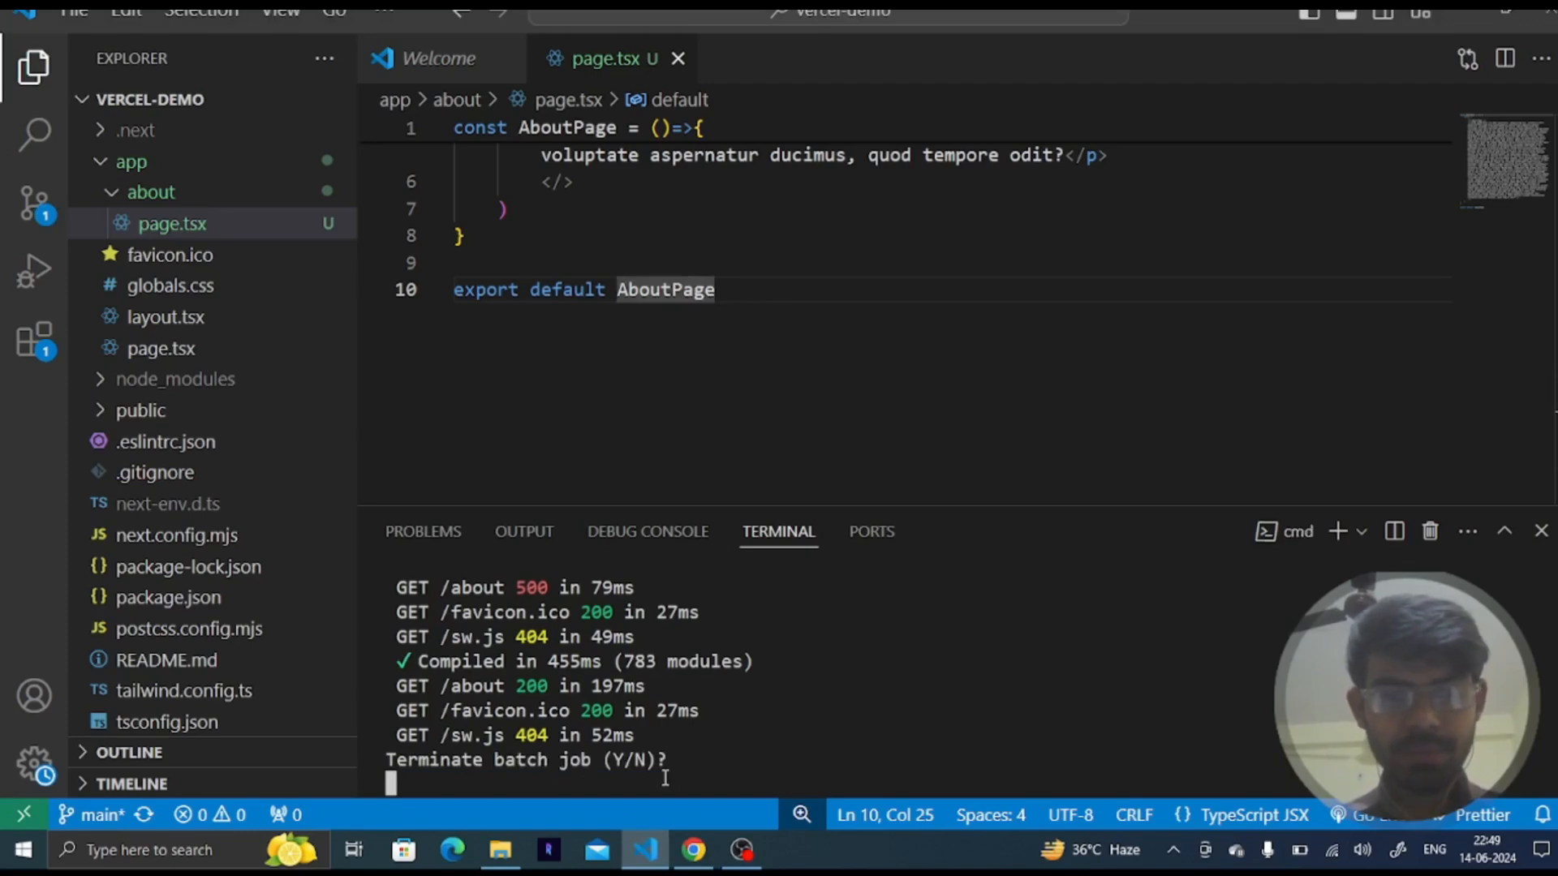
type("y")
key("Return")
- Check git status, stage all changes with git add ., and check the status again
type("git status'")
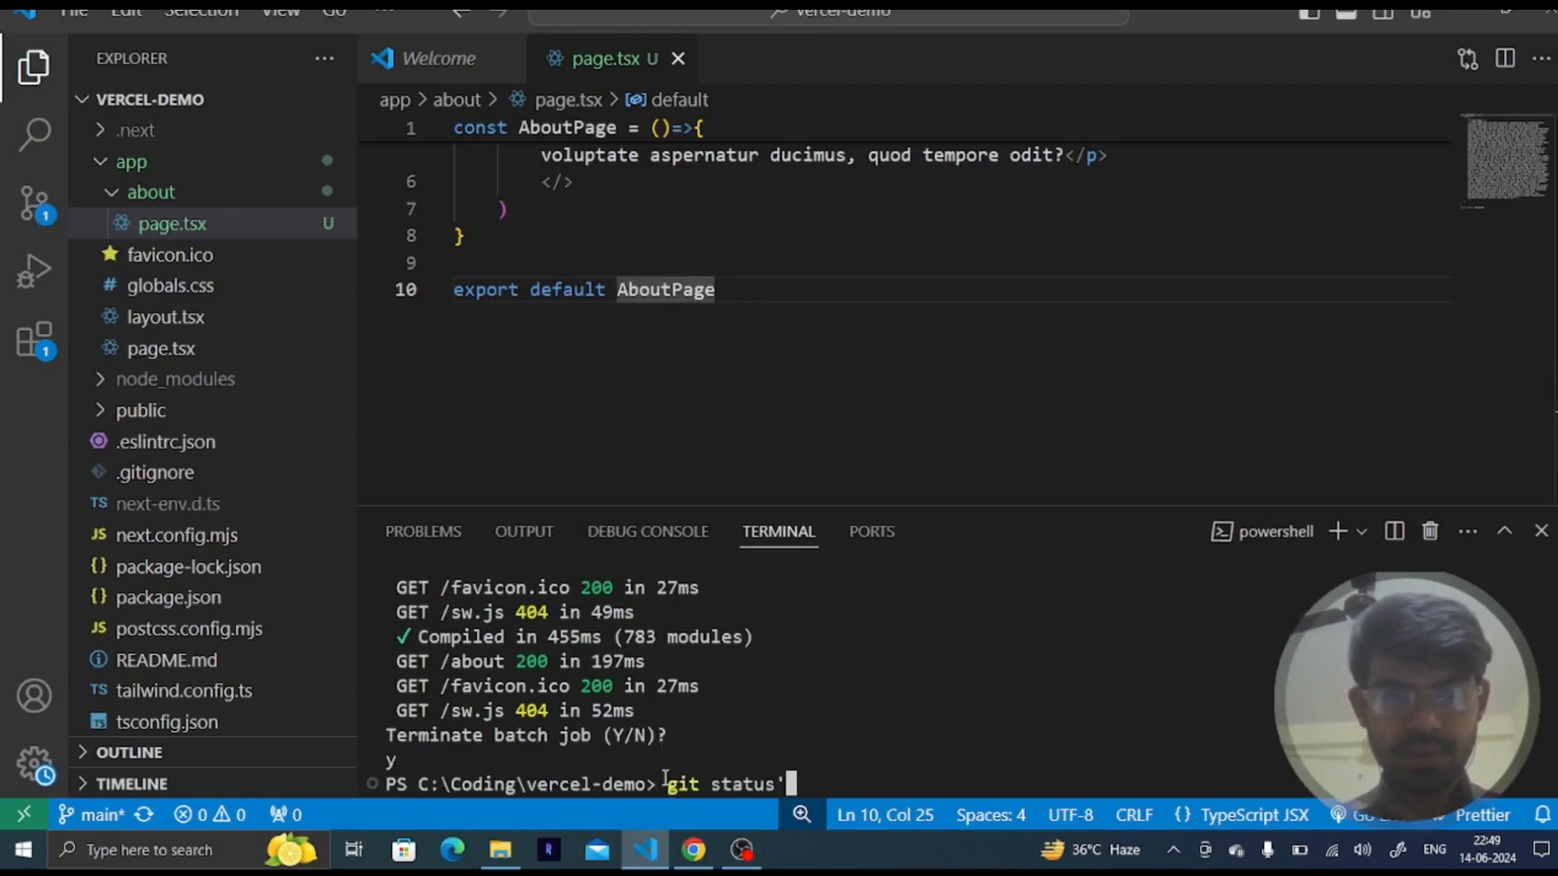
key("BackSpace")
key("Return")
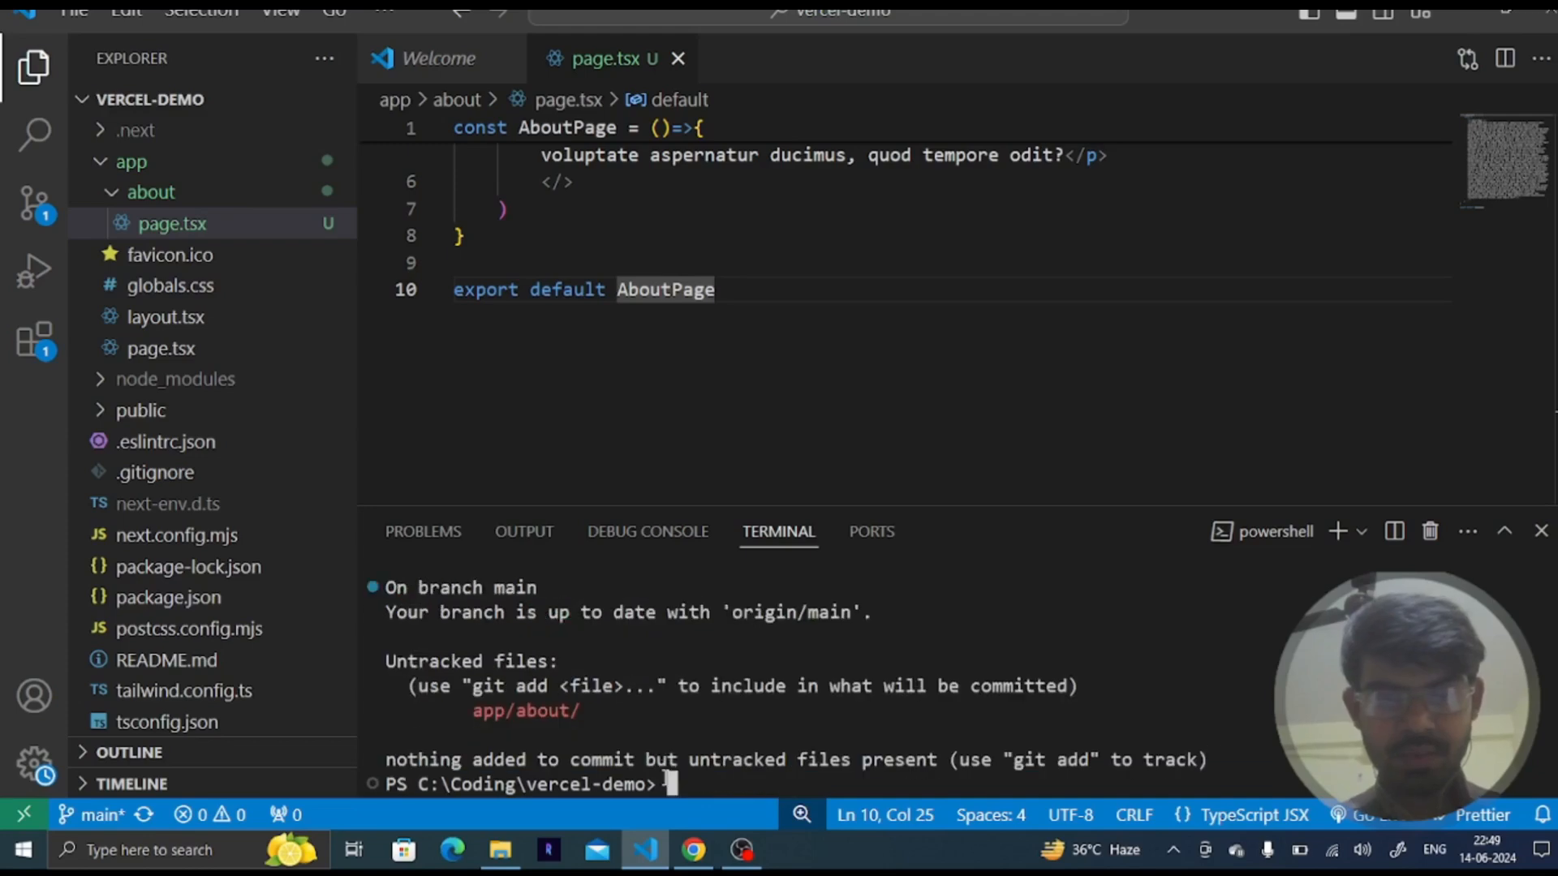
type("git add .")
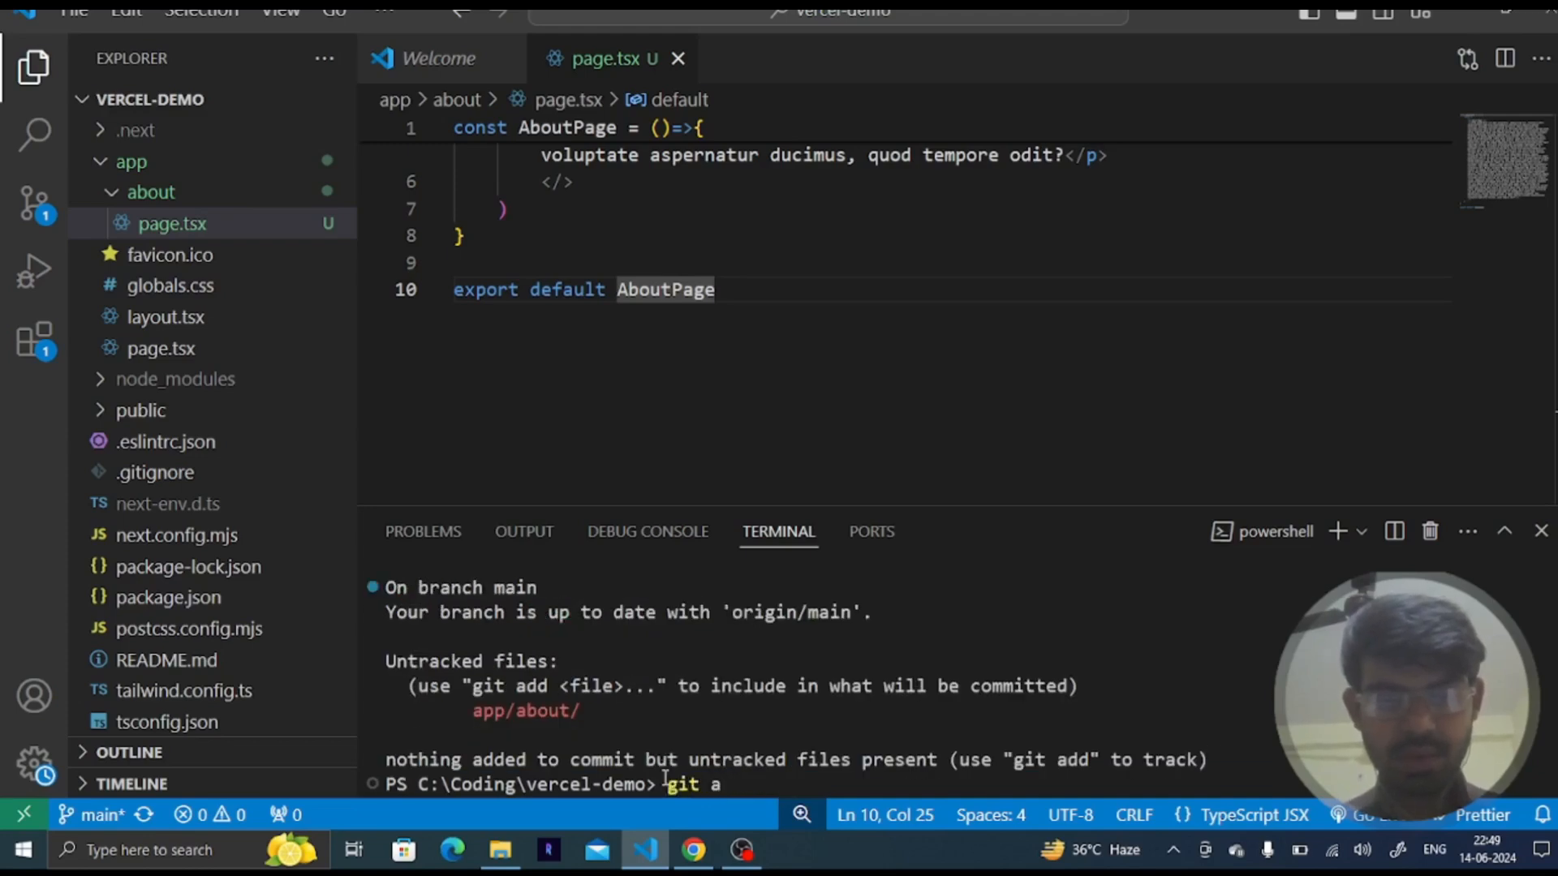
key("Return")
key("Up")
key("Up")
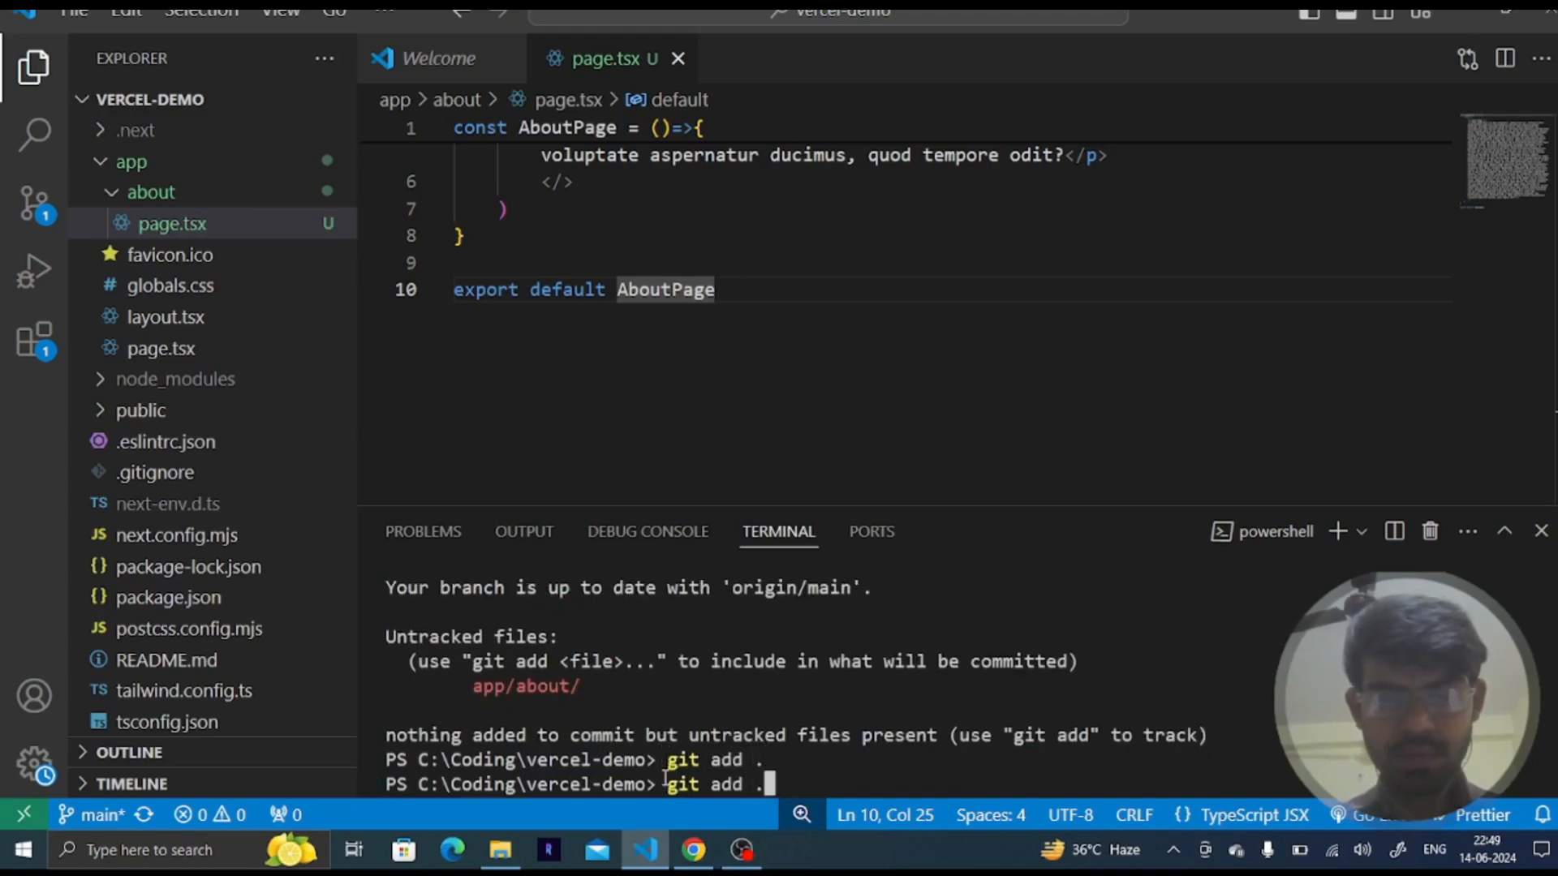
key("Return")
type("git ")
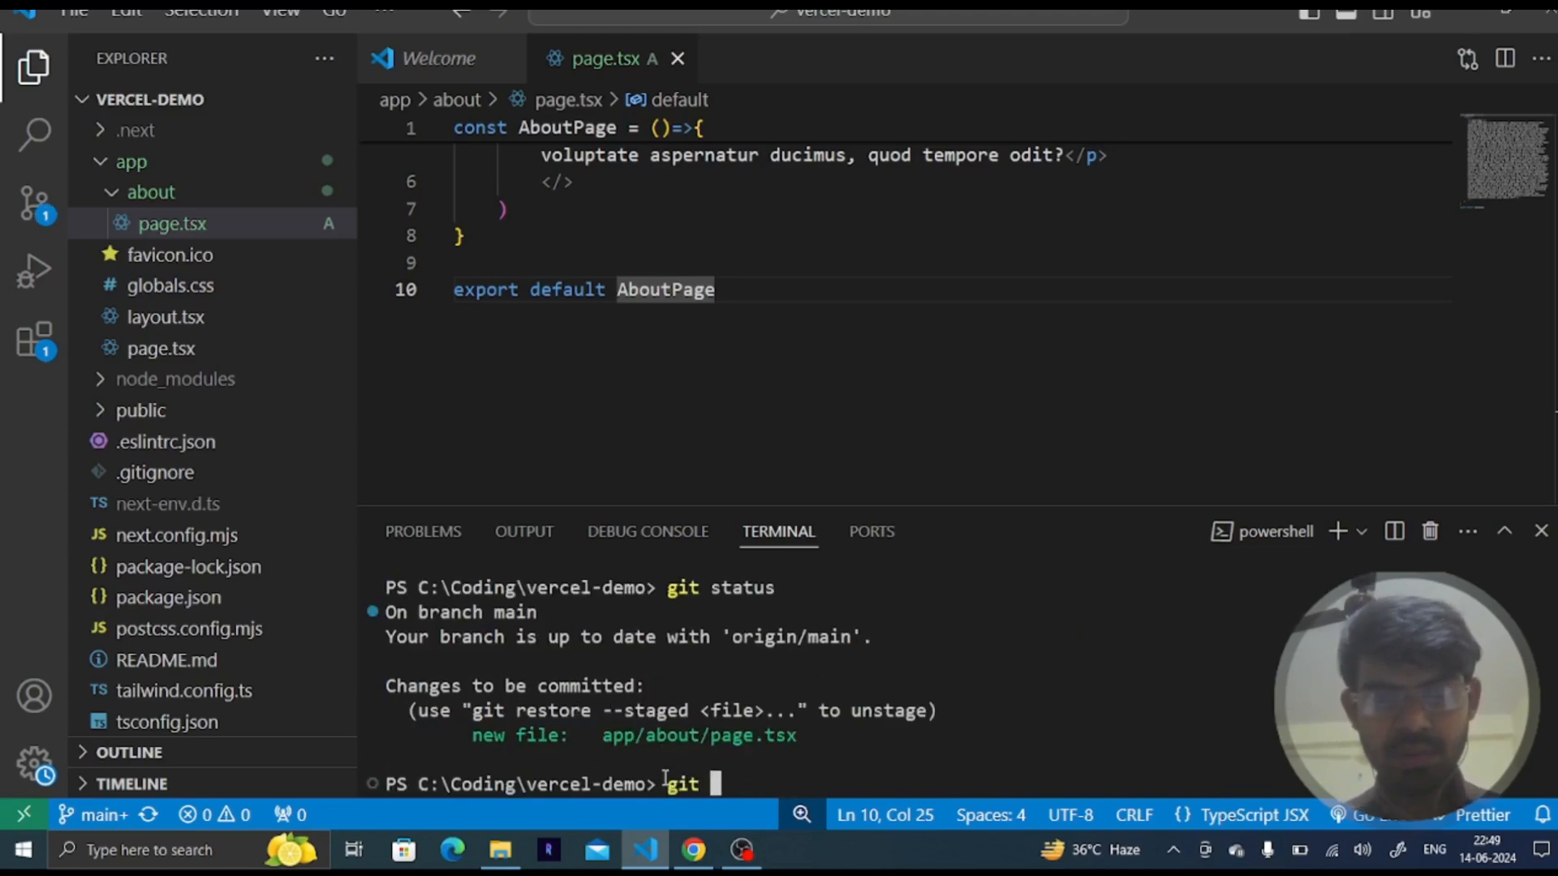
type("commit -m 'setuo")
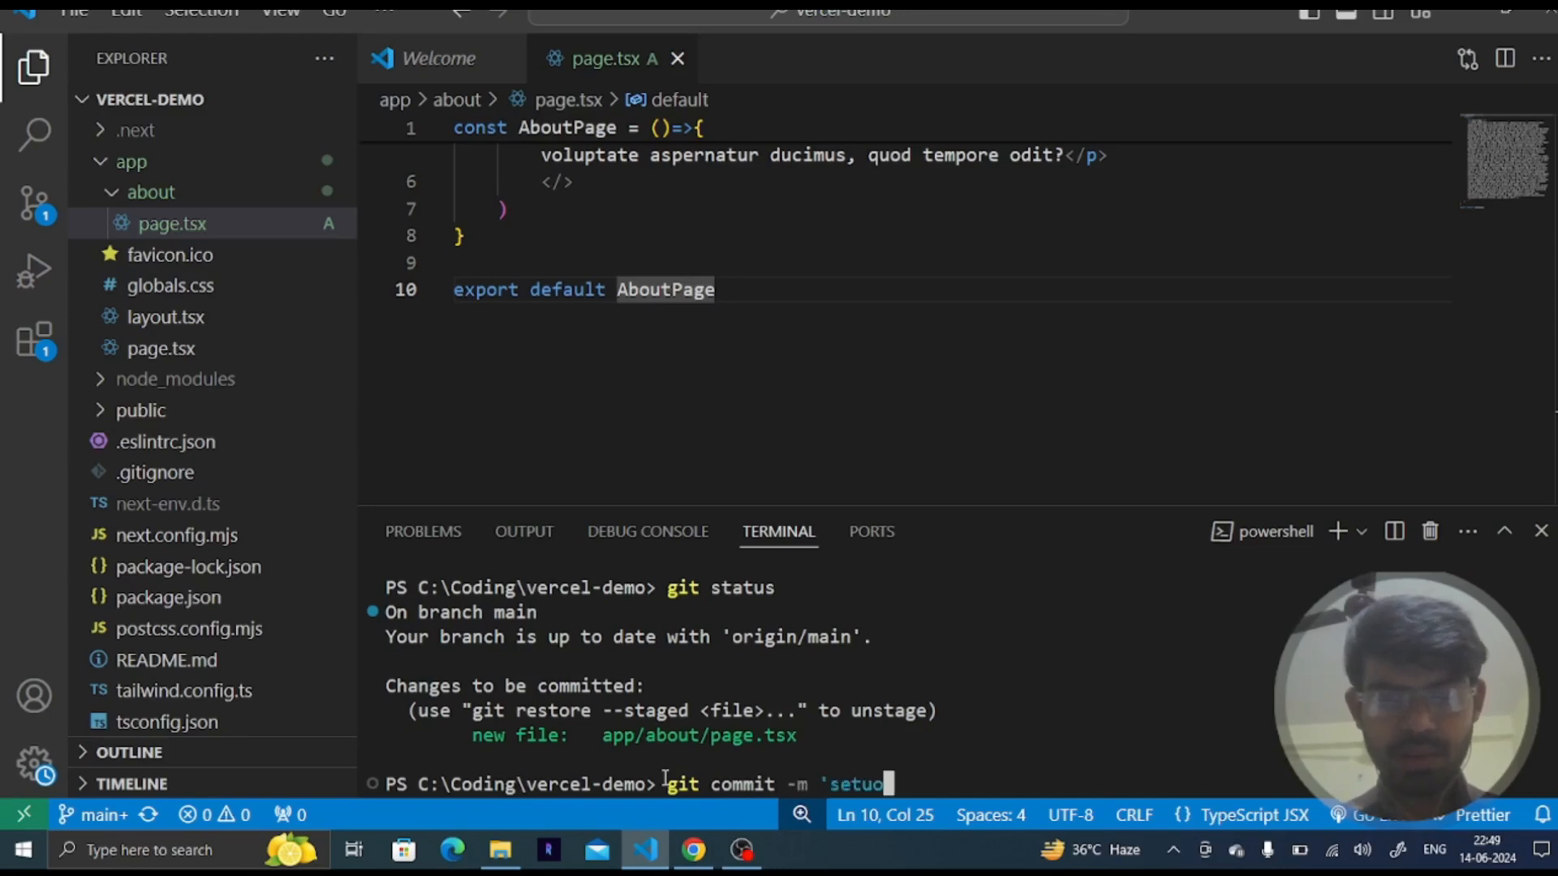
key("BackSpace")
type("p the")
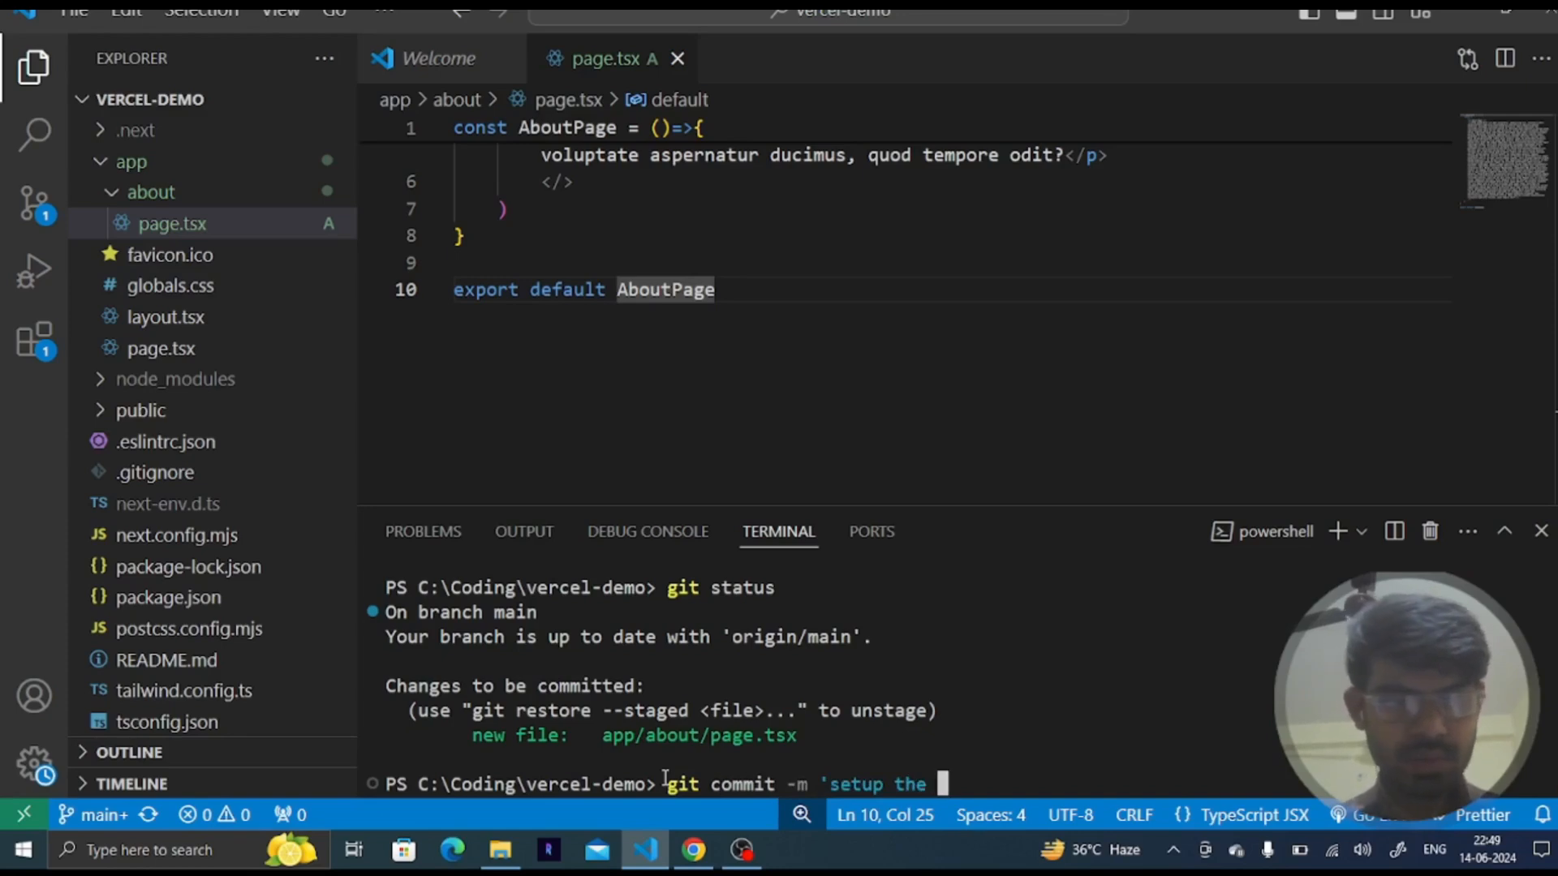
key("BackSpace")
key("BackSpace")
key("BackSpace")
key("BackSpace")
key("BackSpace")
key("BackSpace")
key("BackSpace")
key("BackSpace")
key("BackSpace")
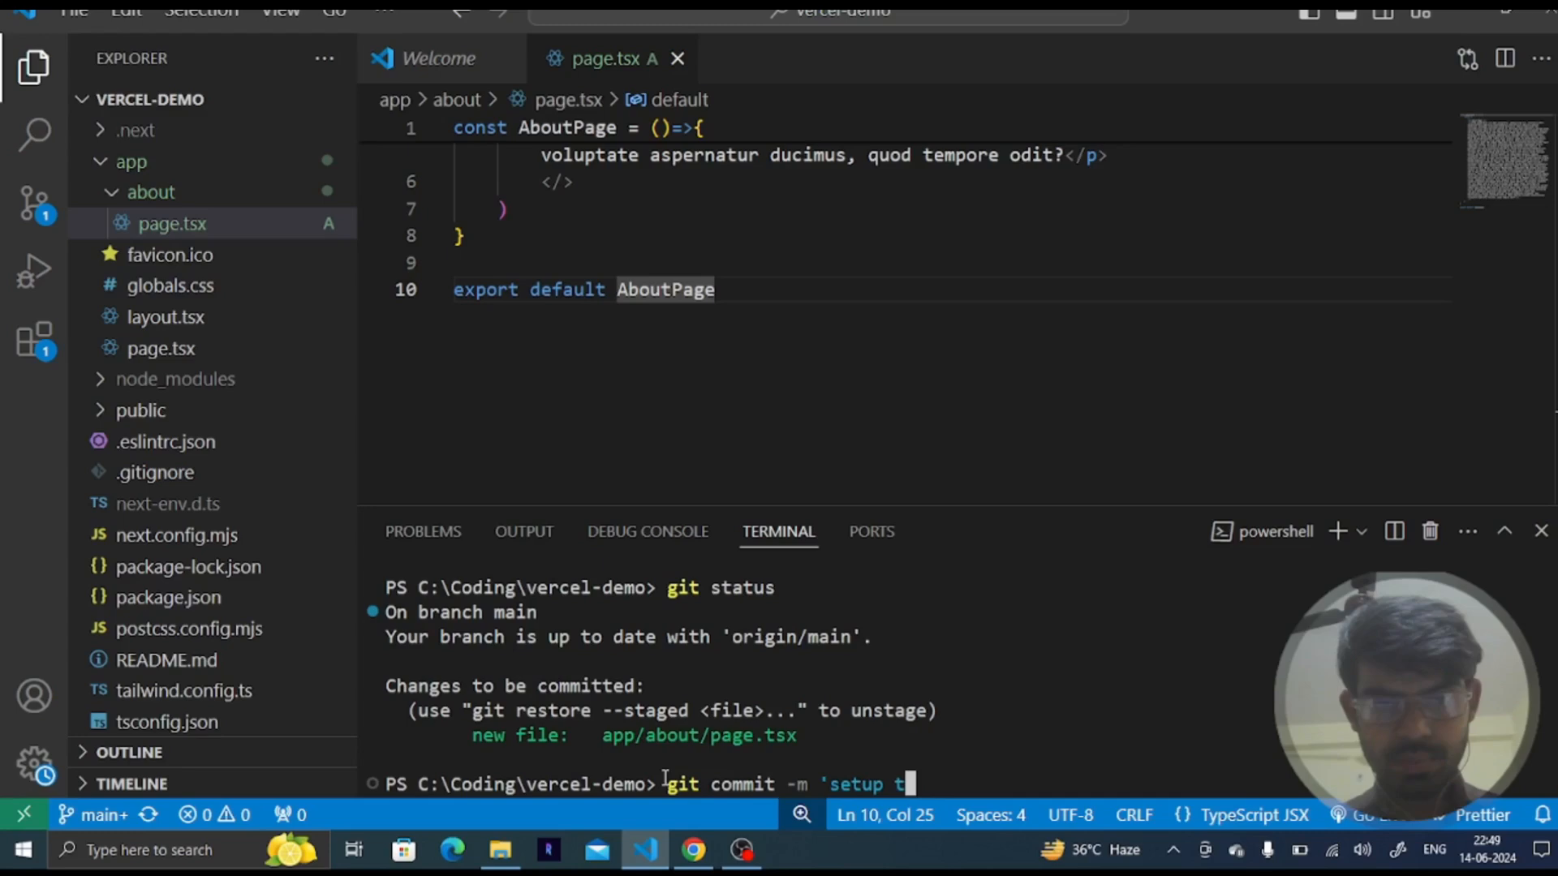
key("BackSpace")
key("BackSpace")
key("BackSpace")
key("BackSpace")
key("BackSpace")
key("BackSpace")
key("BackSpace")
key("BackSpace")
key("BackSpace")
key("BackSpace")
key("BackSpace")
key("BackSpace")
key("BackSpace")
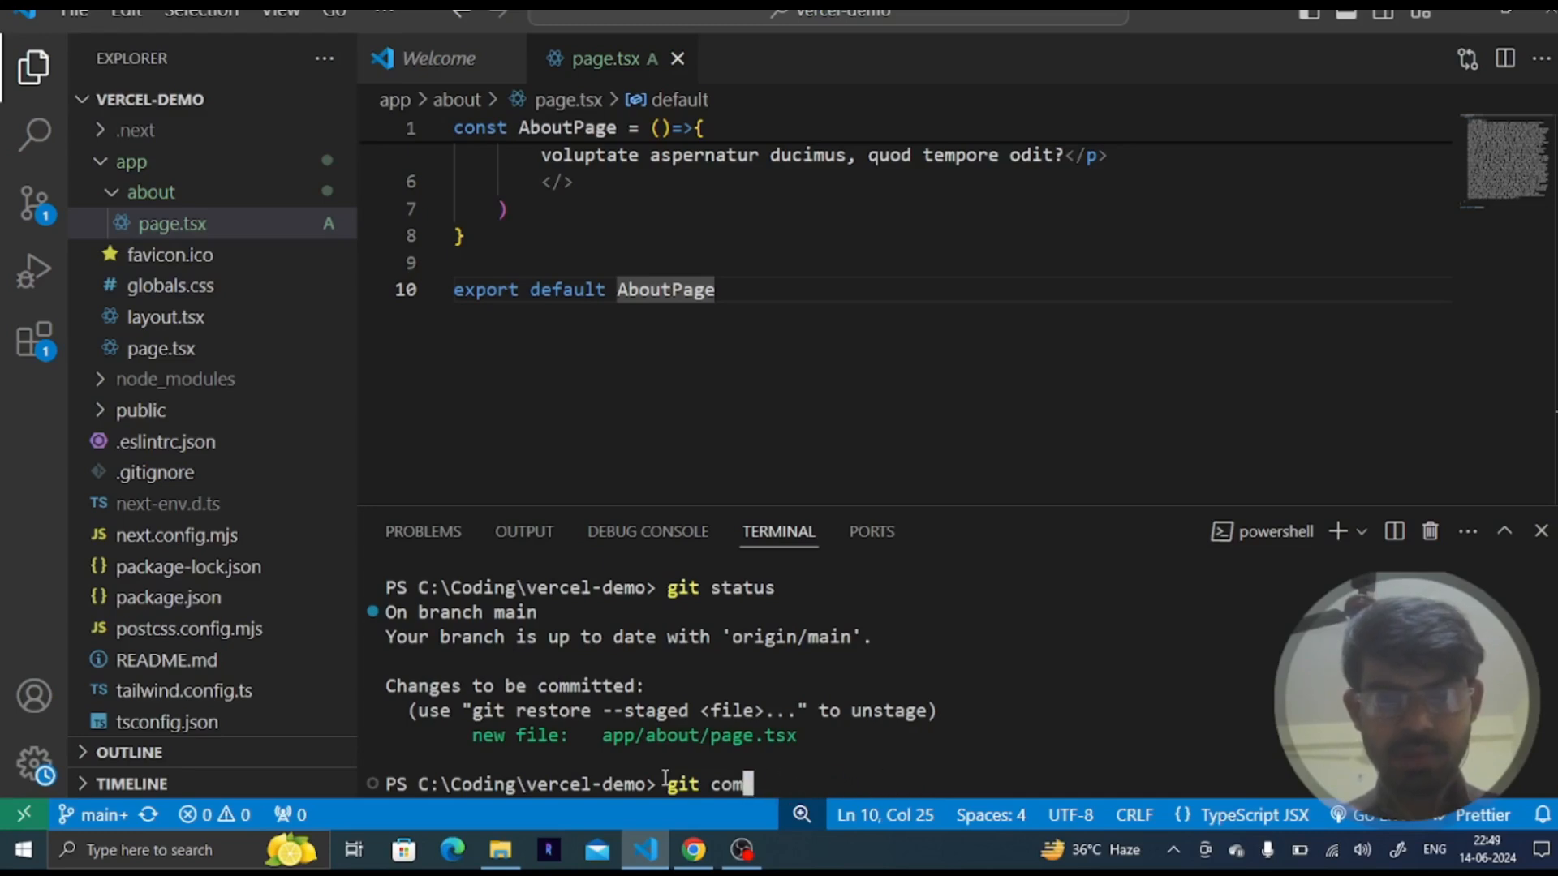
- Try to create a develop branch with git chekout -n develop
type("che")
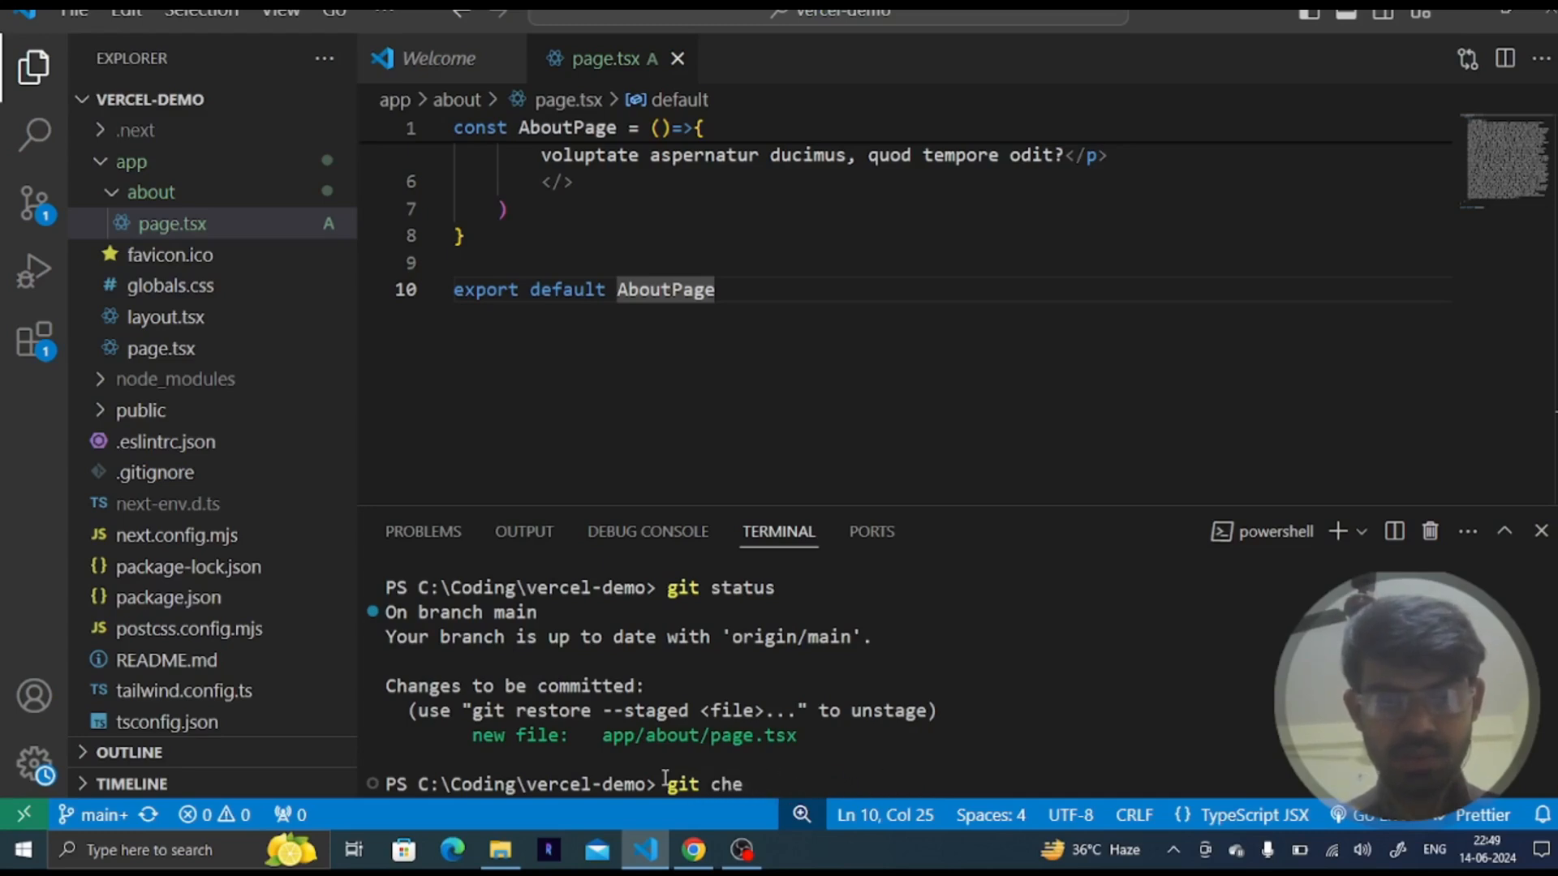
type("kout -n develop")
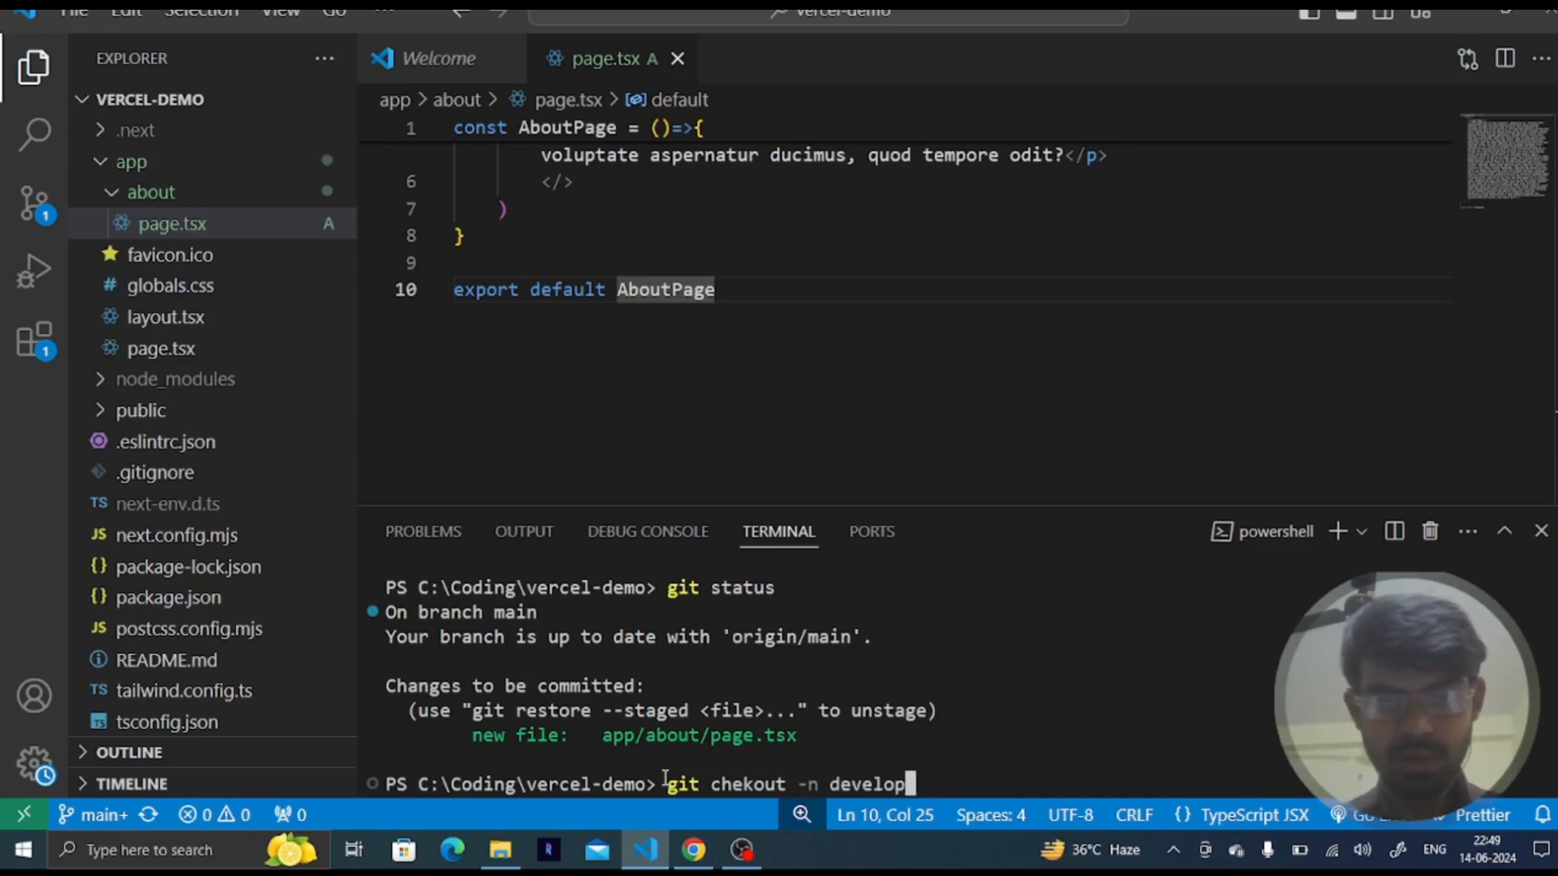
key("Return")
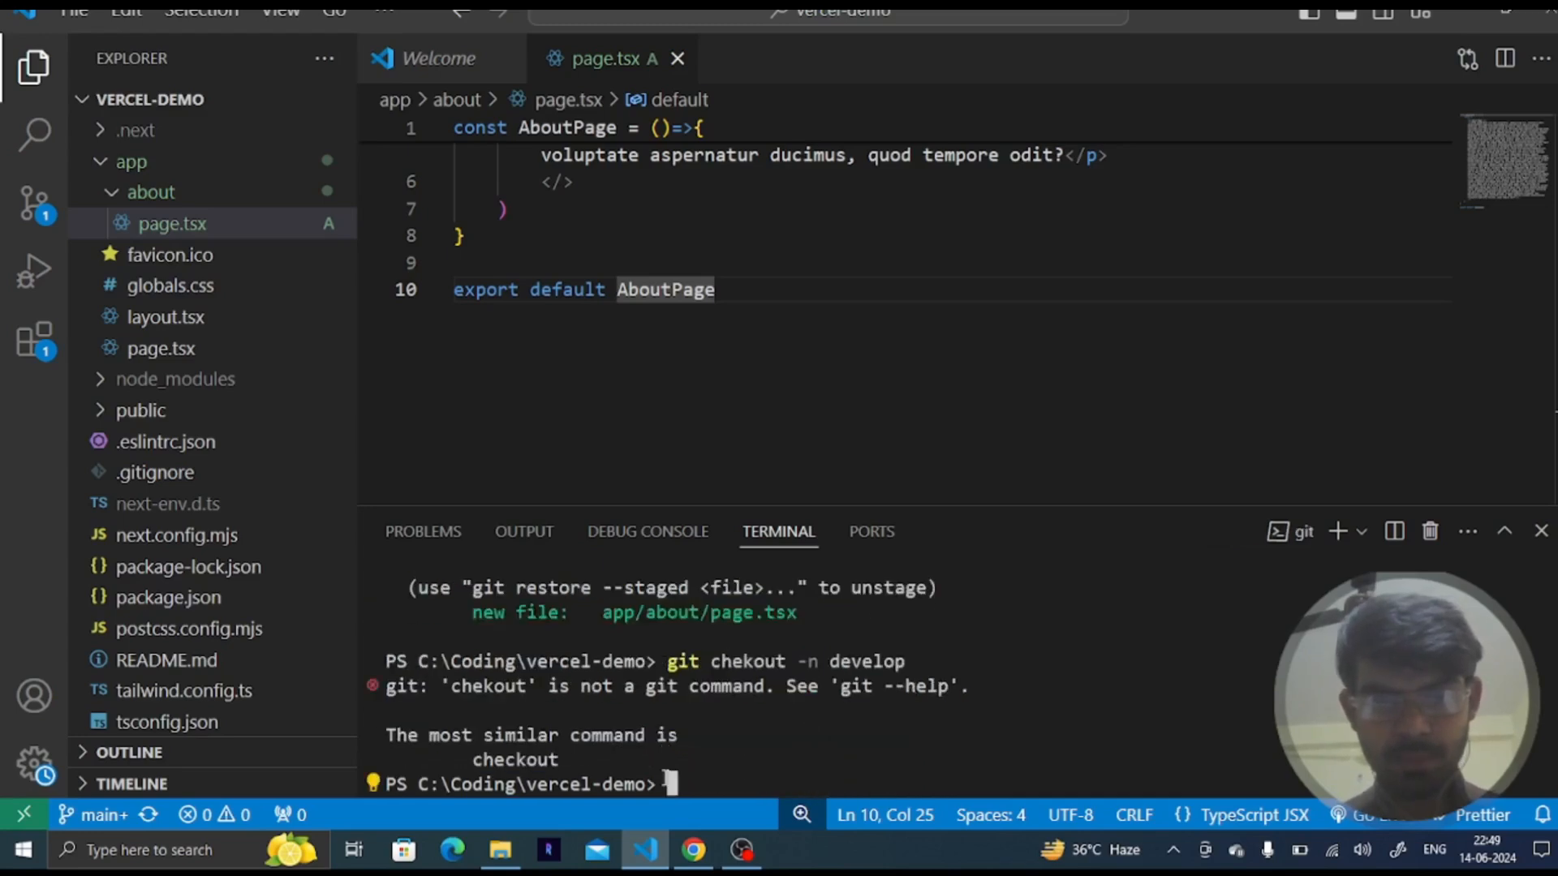
- Retry creating the develop branch with the command git chekout -b develop
key("Up")
key("Left")
key("Left")
key("Left")
key("Left")
key("Left")
key("Left")
key("Left")
key("Left")
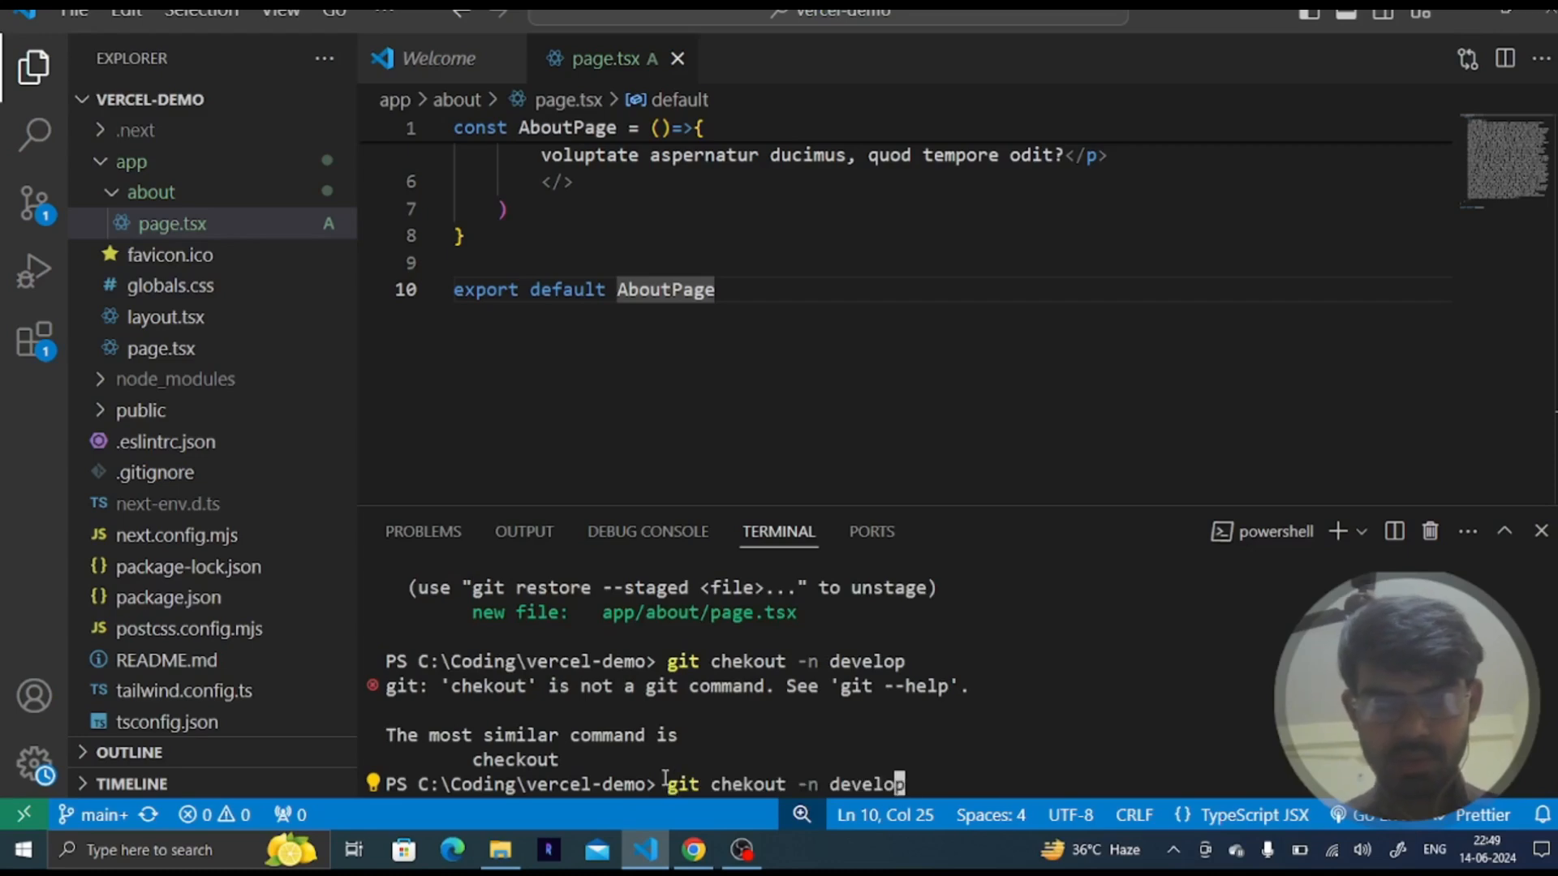
type("\\")
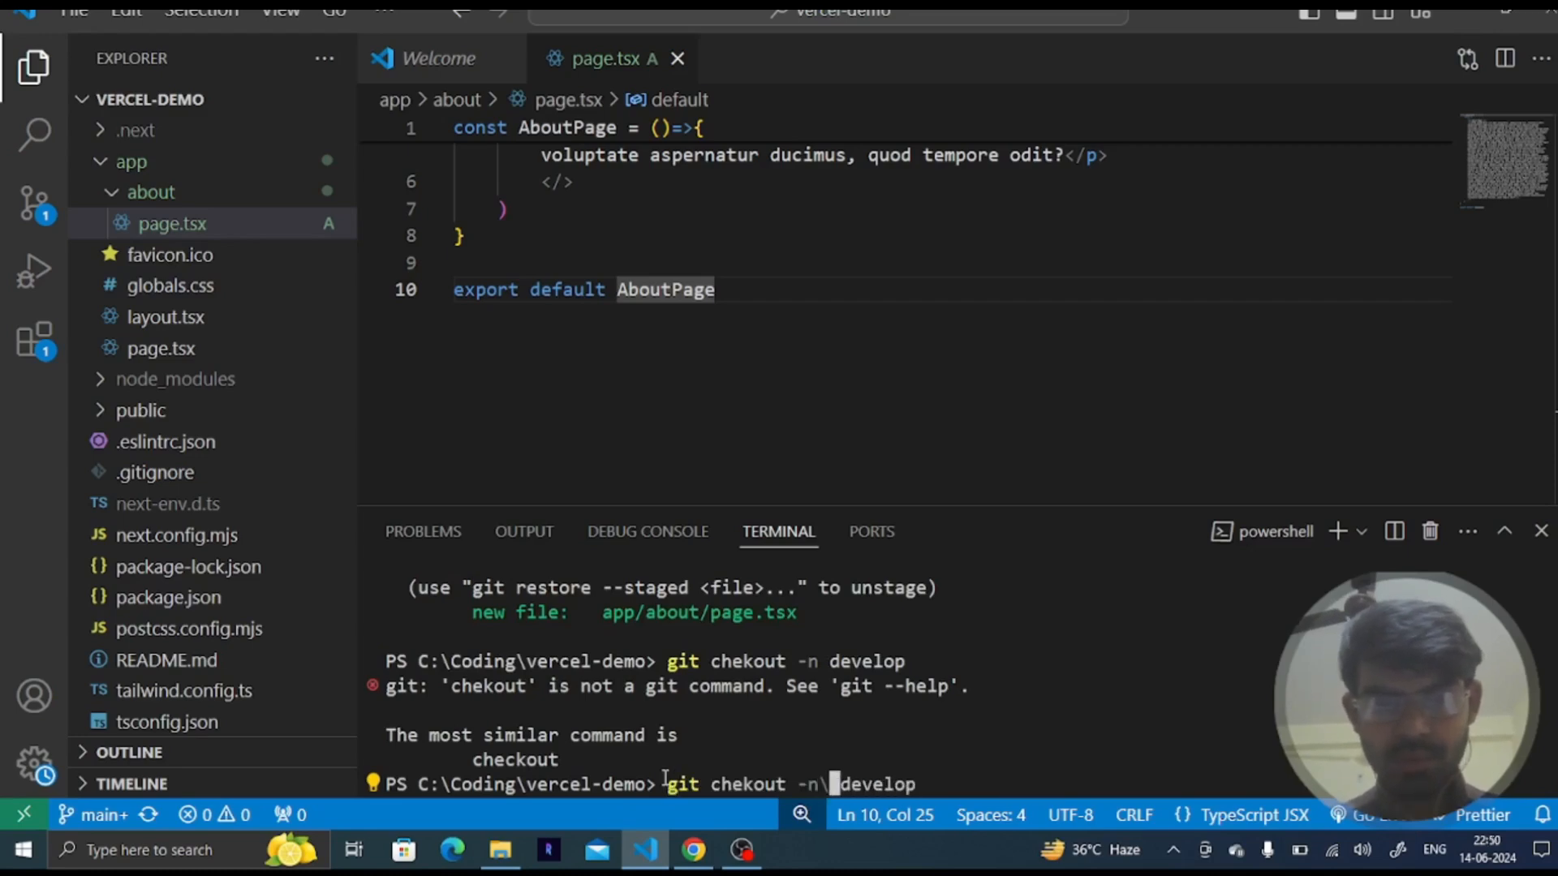
key("BackSpace")
key("BackSpace")
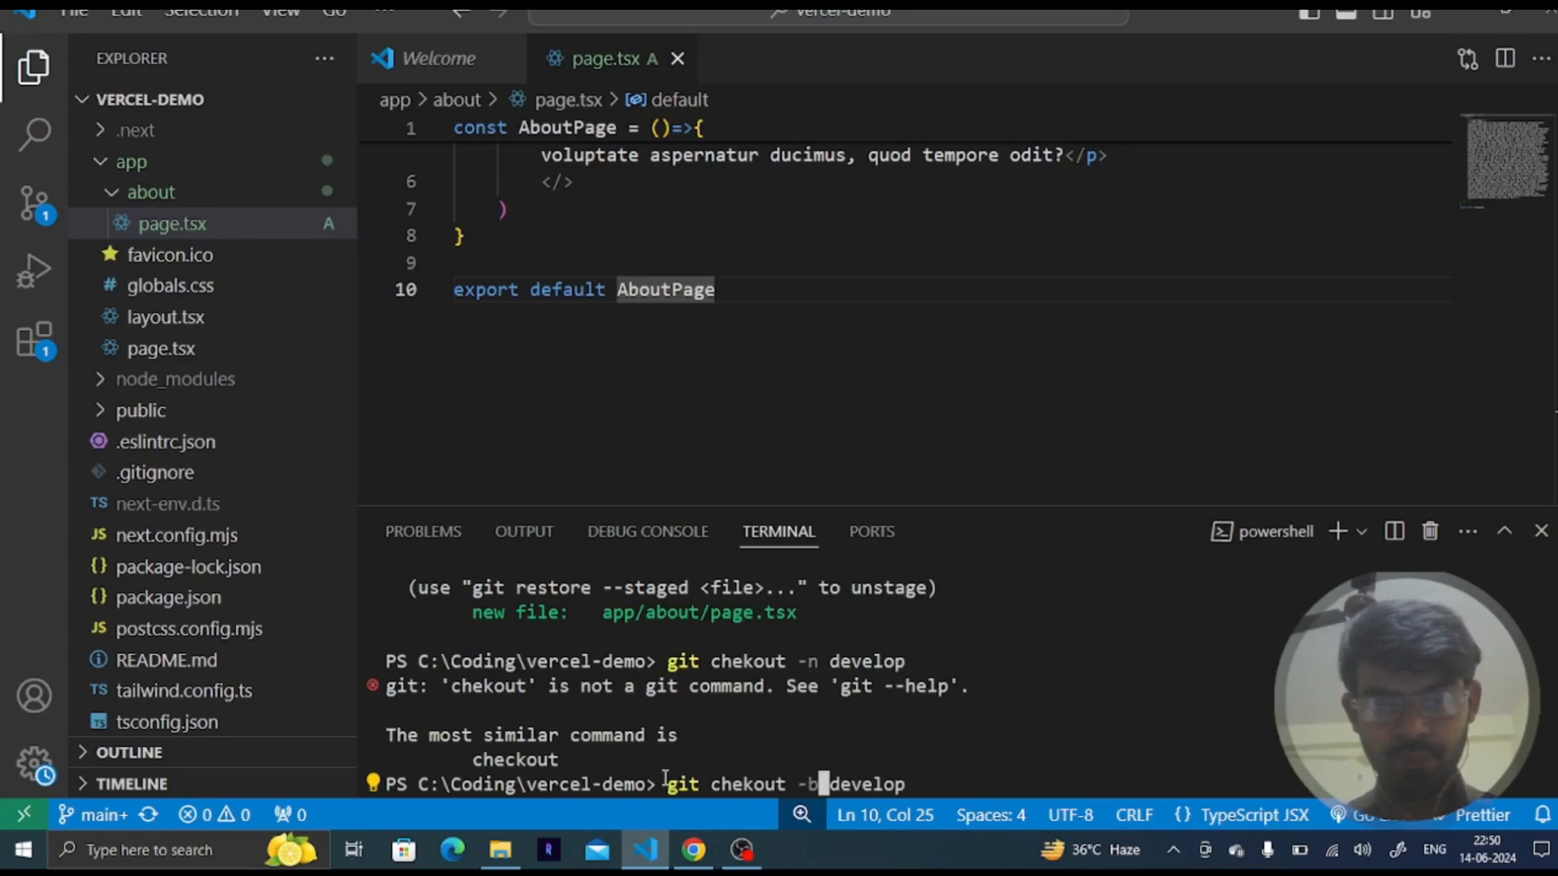
type("b")
key("Return")
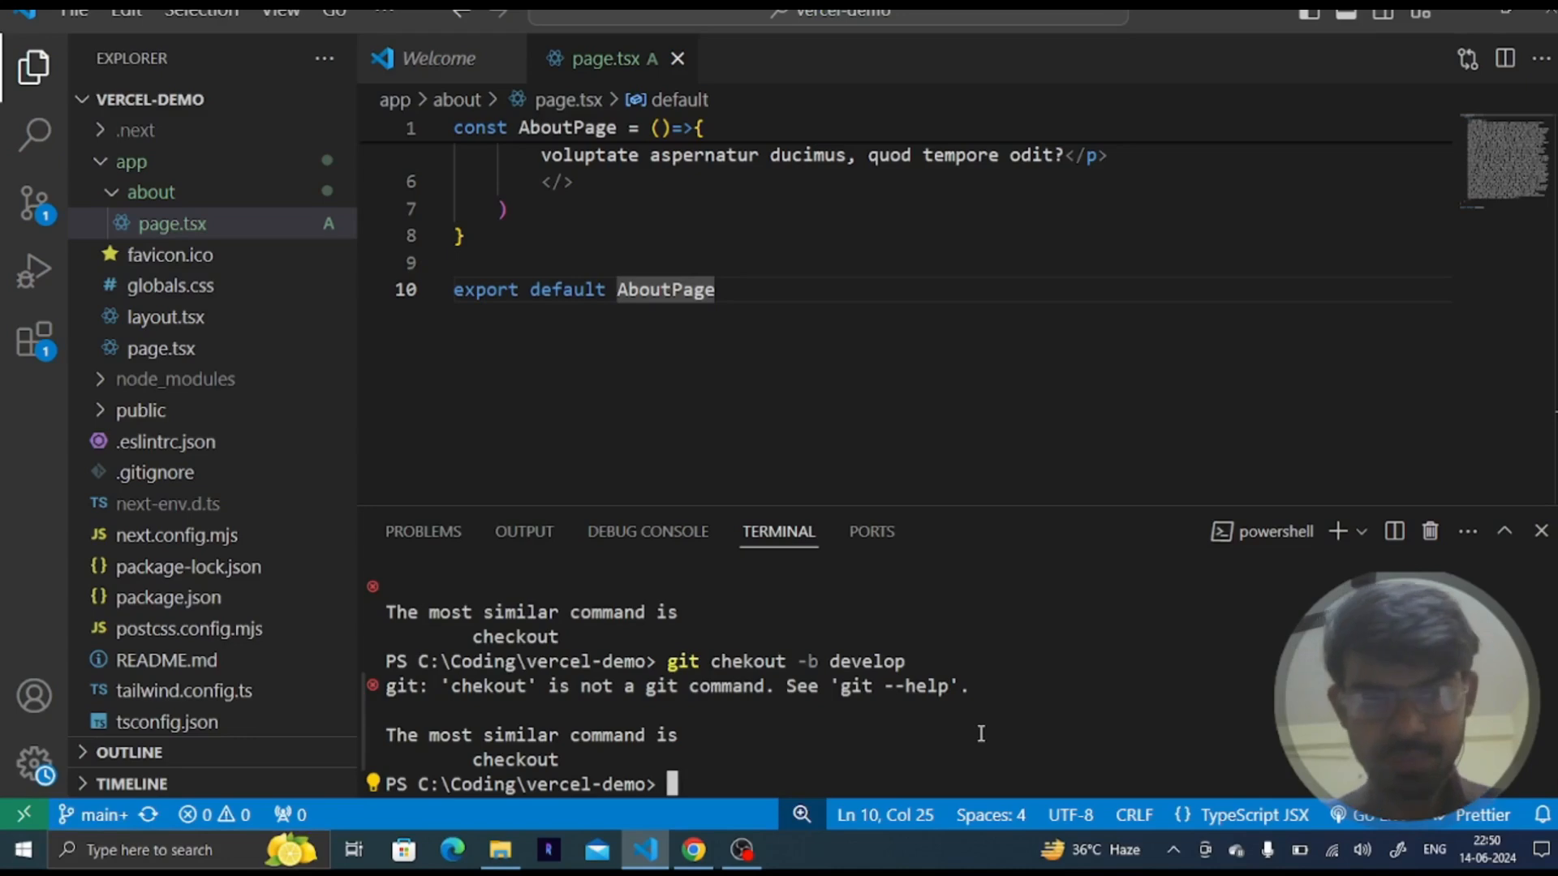
- Correct the command to git checkout -b develop and create and switch to the develop branch
key("Up")
key("Left")
key("Left")
key("Left")
key("Left")
key("Left")
key("Left")
key("Left")
key("Left")
key("Left")
key("Left")
key("Left")
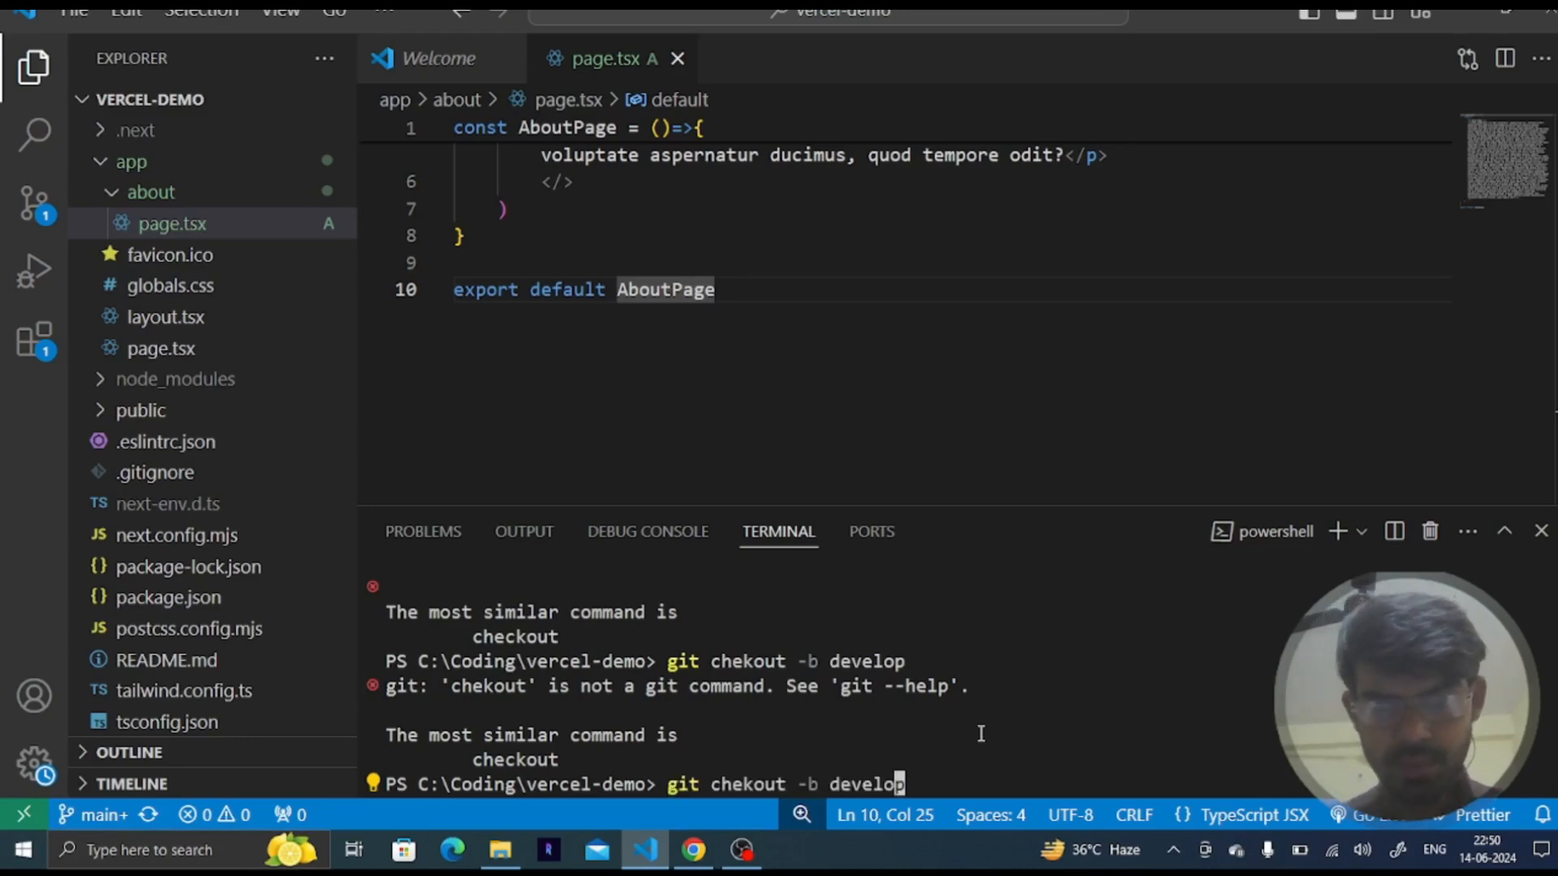
key("BackSpace")
key("BackSpace")
key("BackSpace")
key("BackSpace")
key("BackSpace")
key("BackSpace")
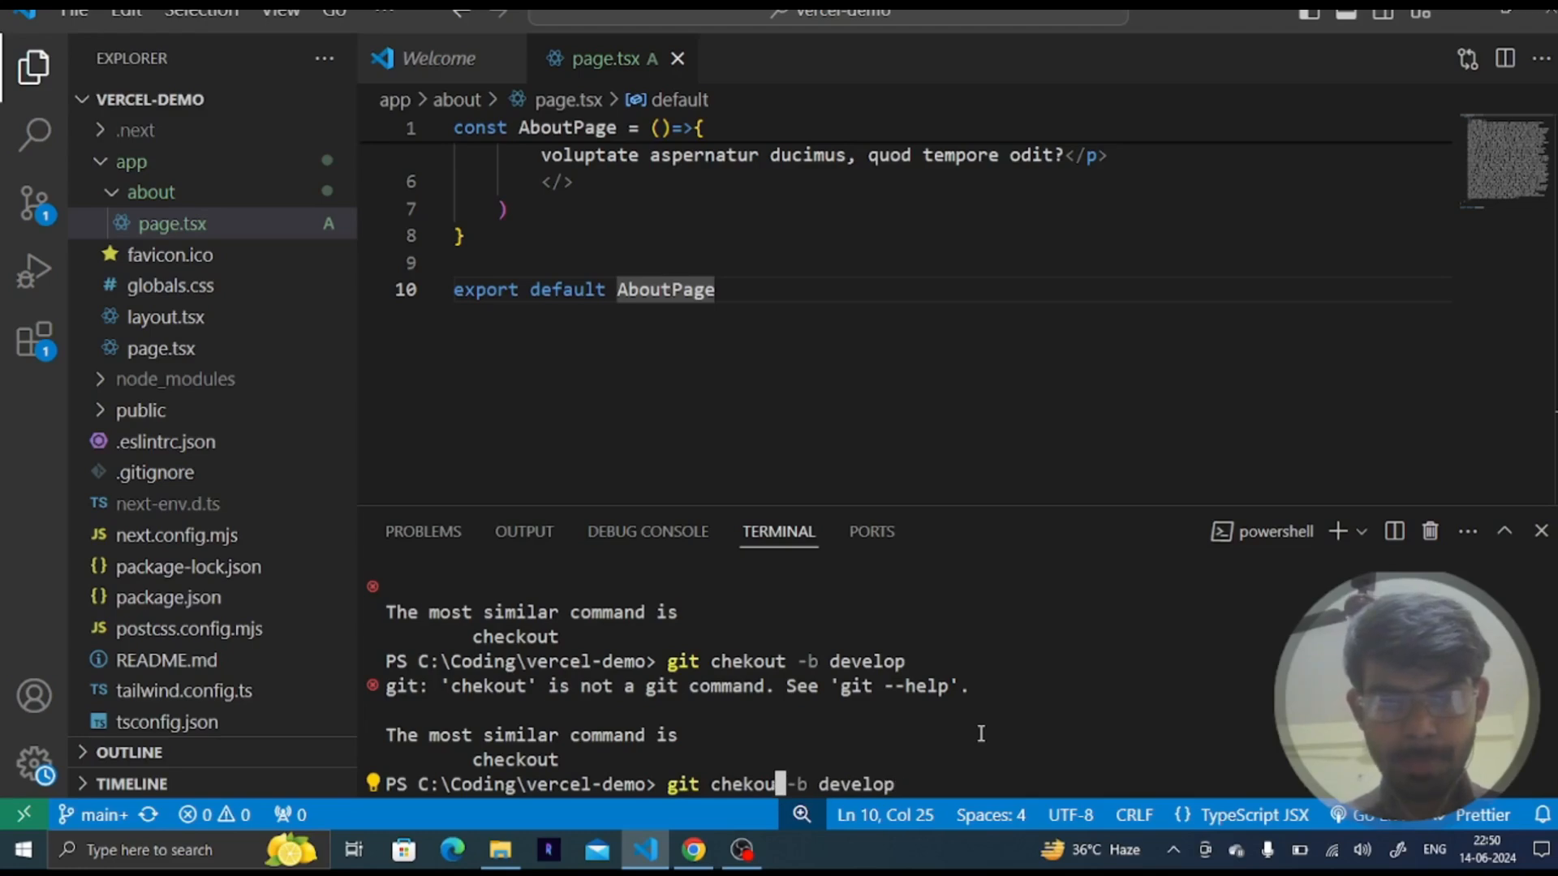
type("he")
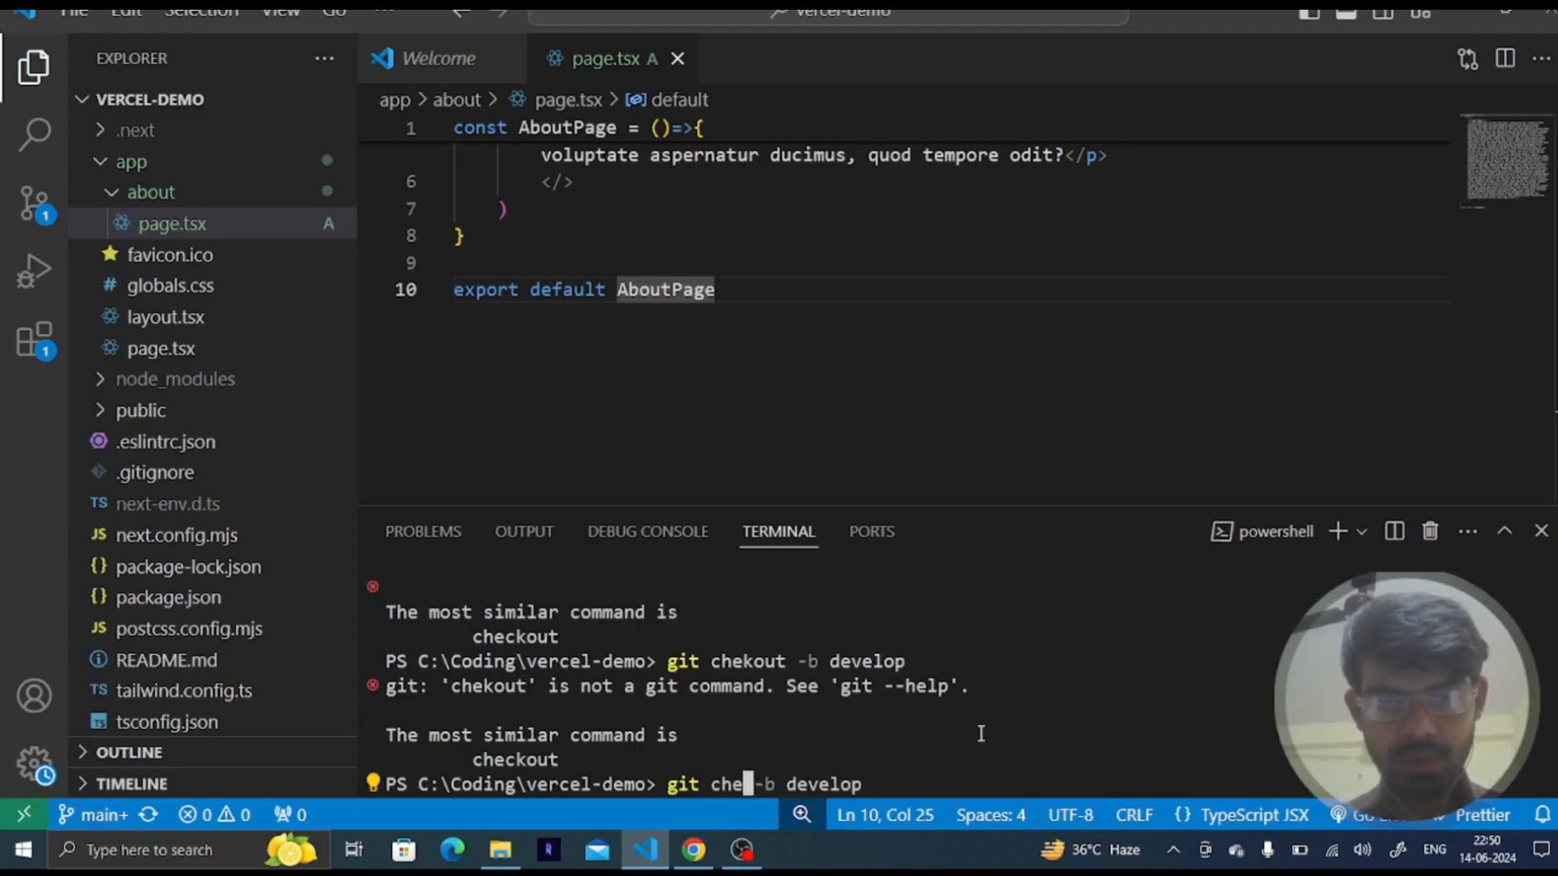
type("ck")
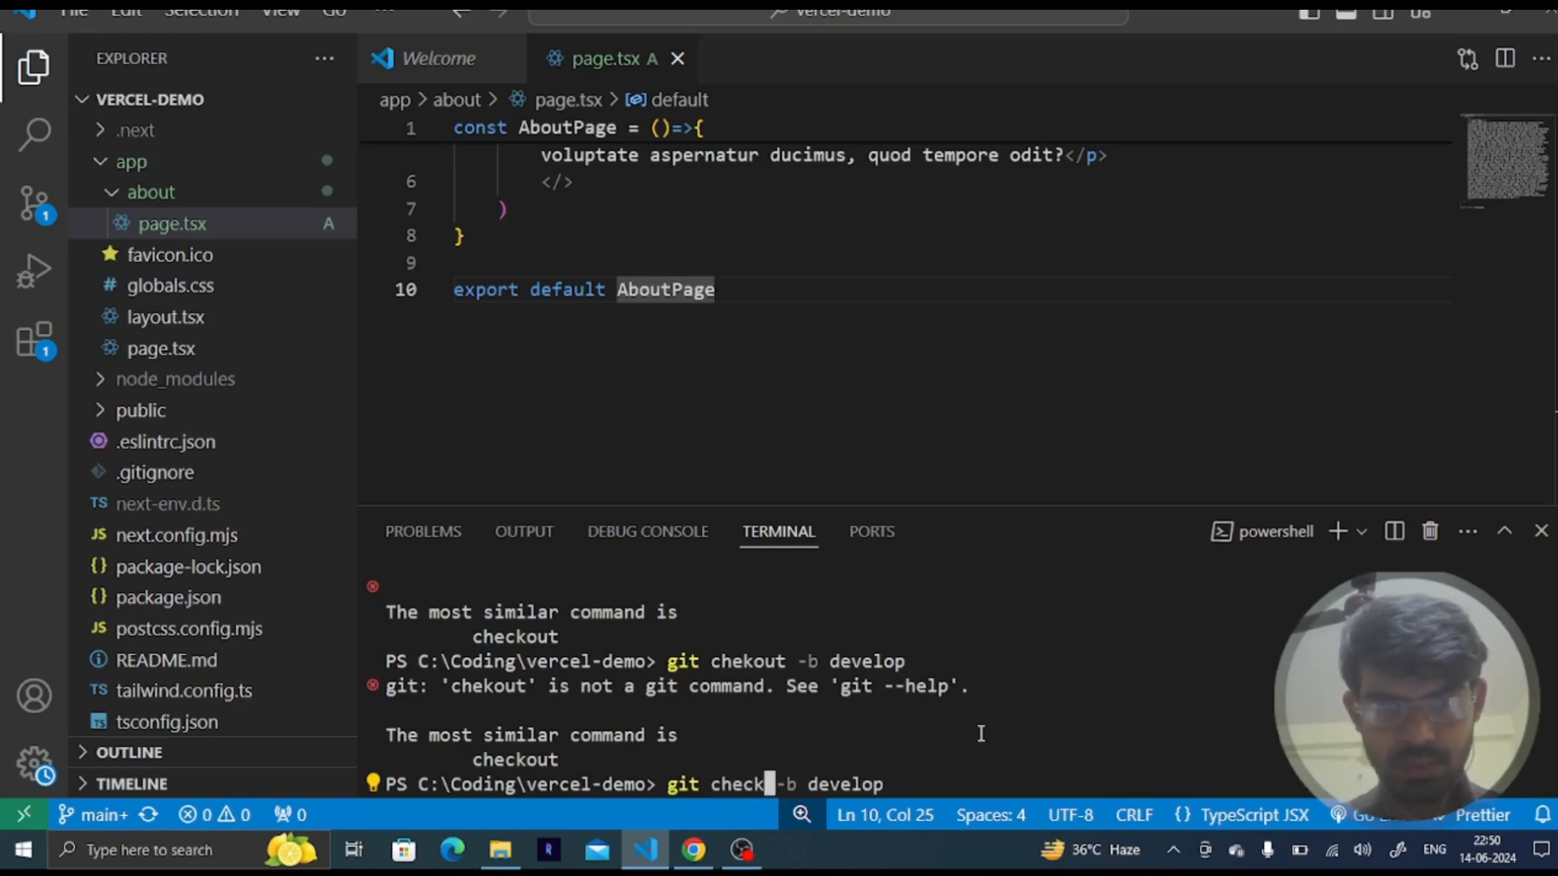
type("out")
key("Return")
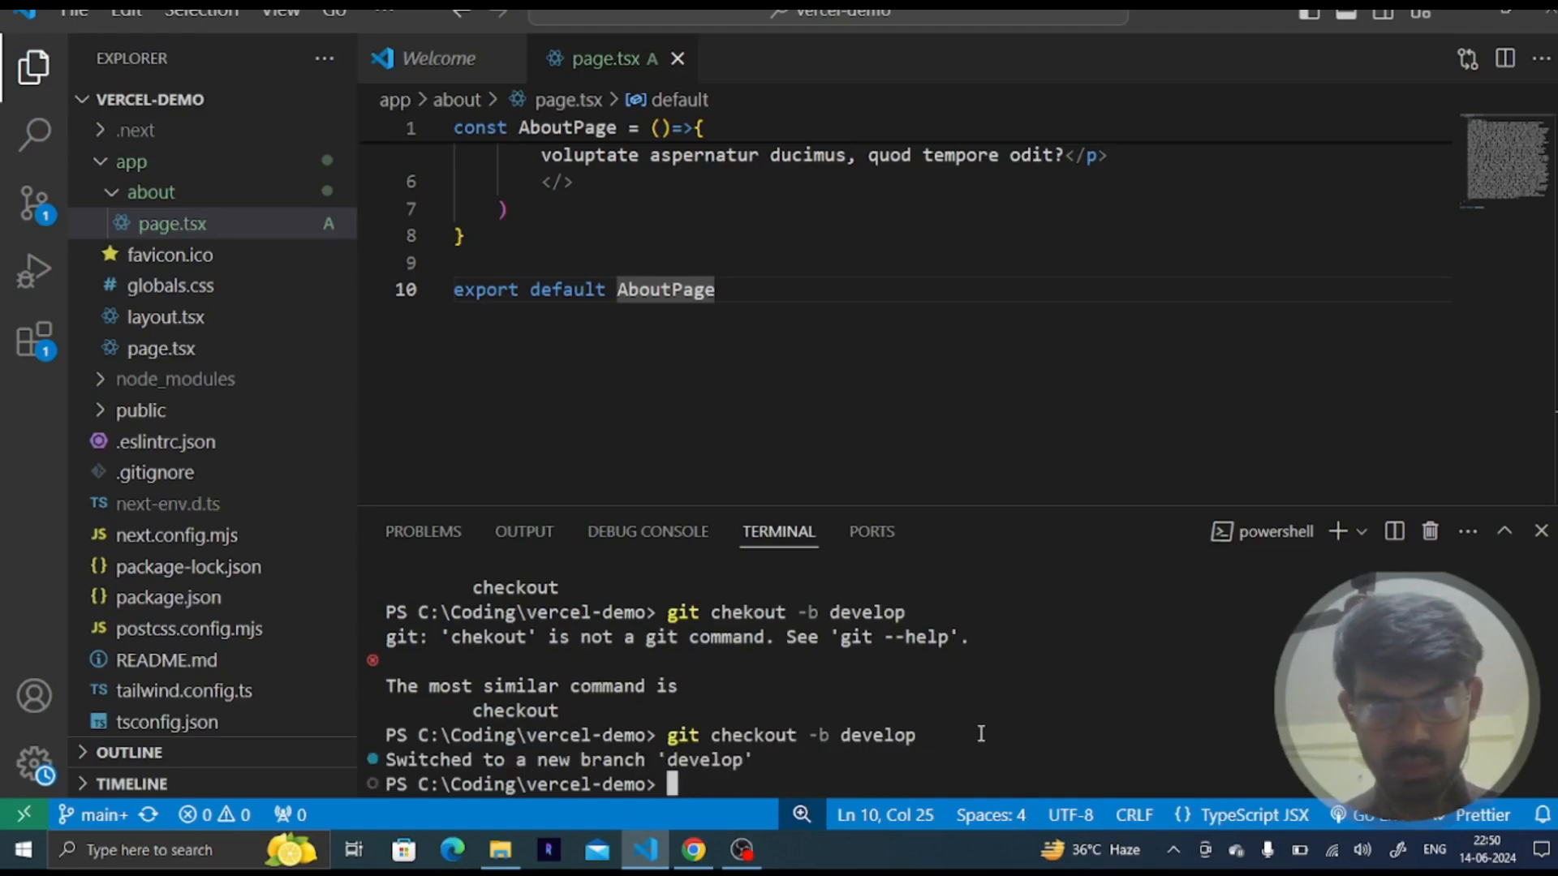
- Push the current branch to the remote with git push origin HEAD
key("Up")
key("Up")
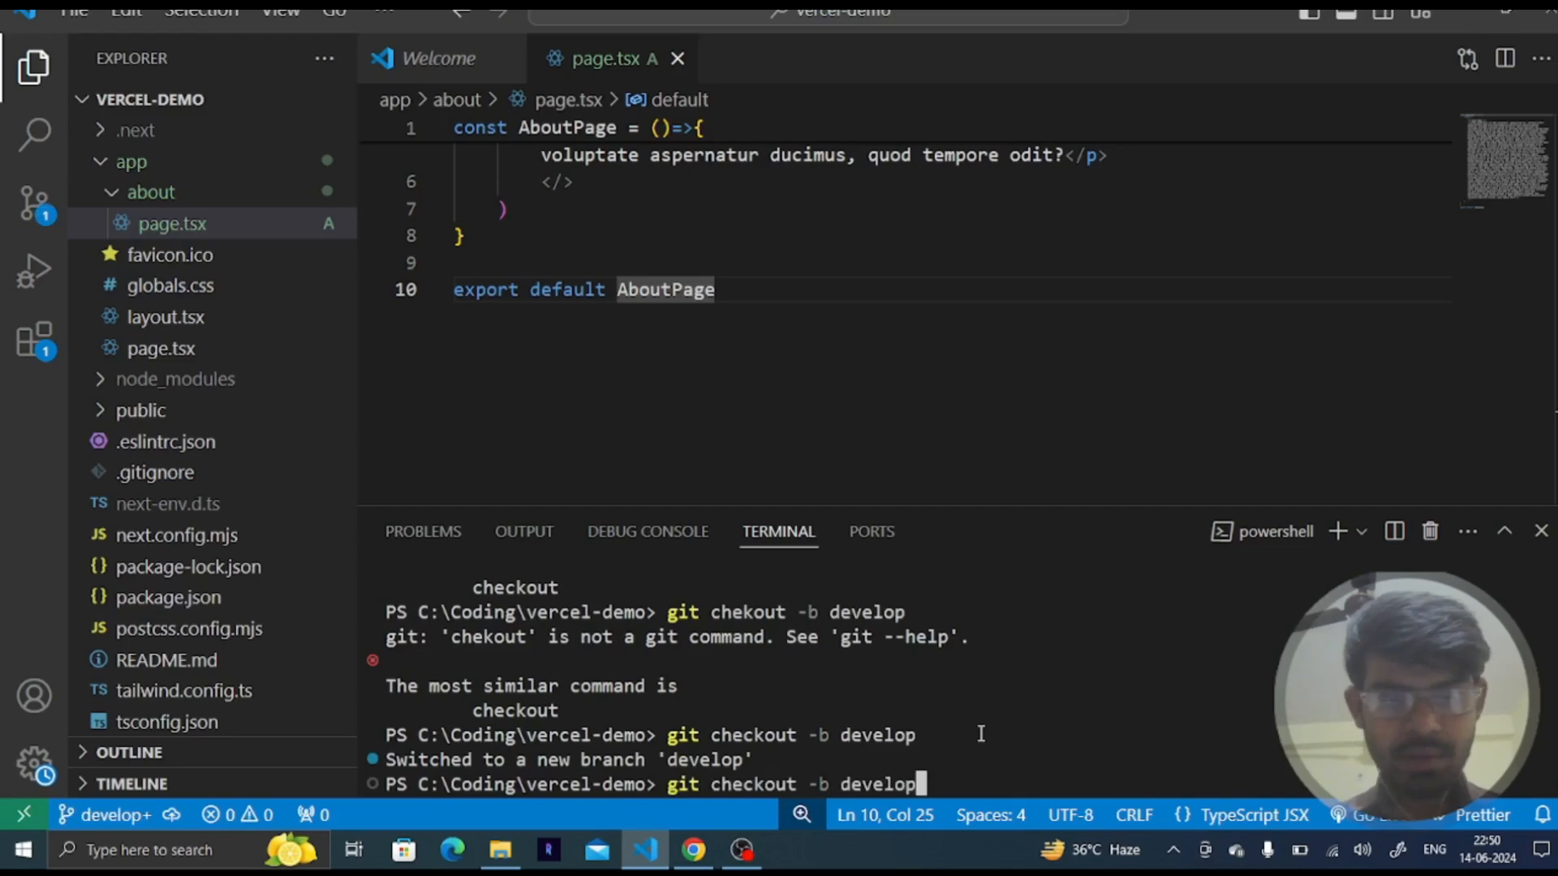
key("BackSpace")
key("BackSpace")
key("BackSpace")
key("BackSpace")
key("BackSpace")
key("BackSpace")
key("BackSpace")
key("BackSpace")
key("BackSpace")
key("BackSpace")
key("BackSpace")
key("BackSpace")
key("BackSpace")
key("BackSpace")
key("BackSpace")
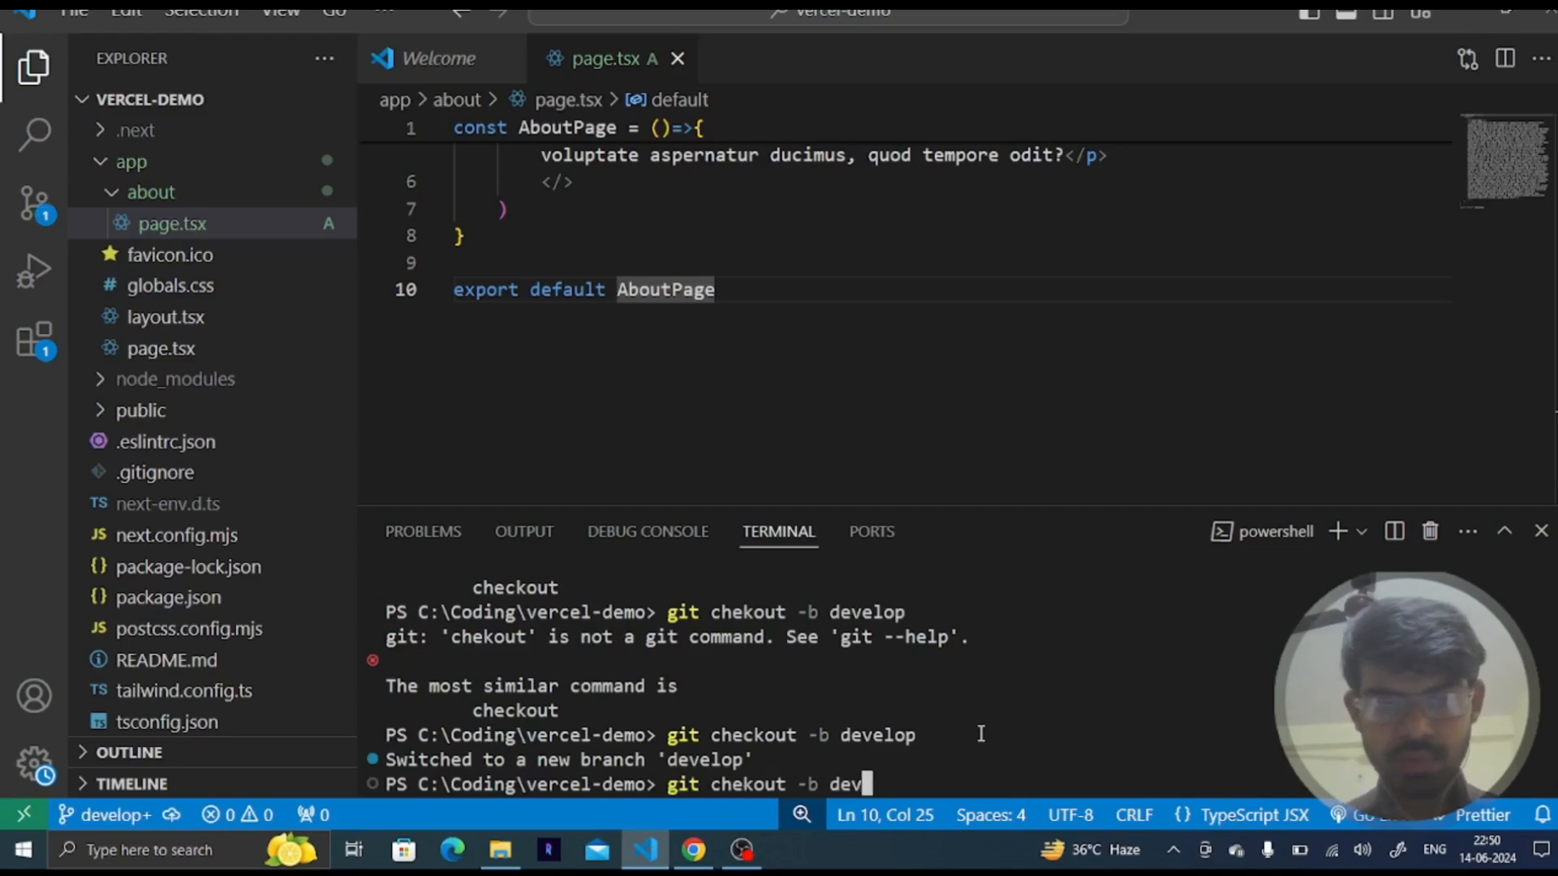
key("BackSpace")
key("BackSpace")
key("BackSpace")
type("push org")
key("BackSpace")
type("igin HEAD")
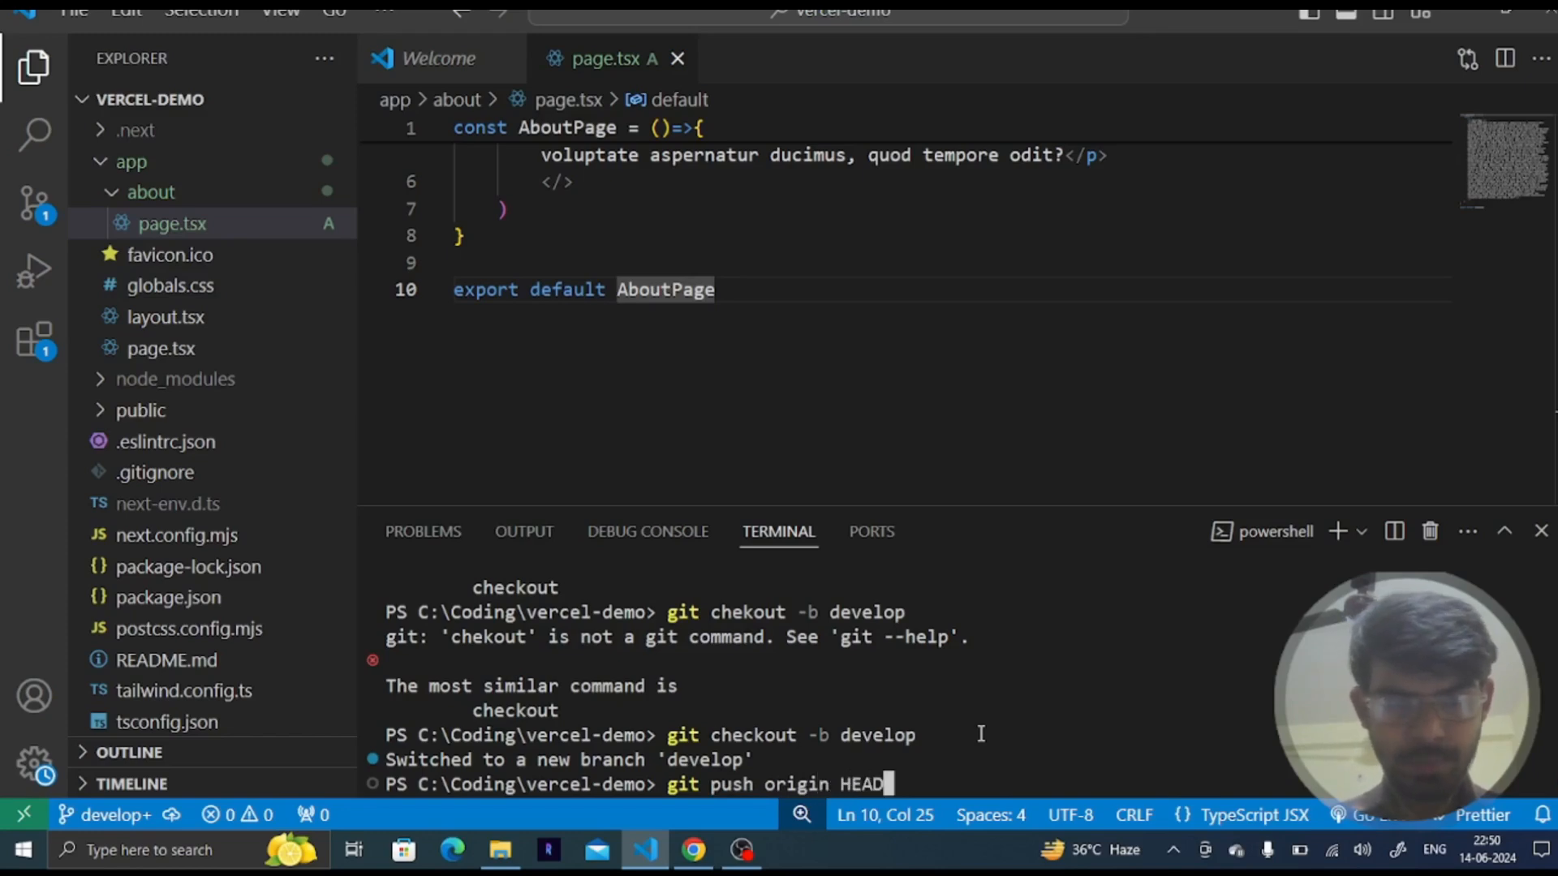
key("Return")
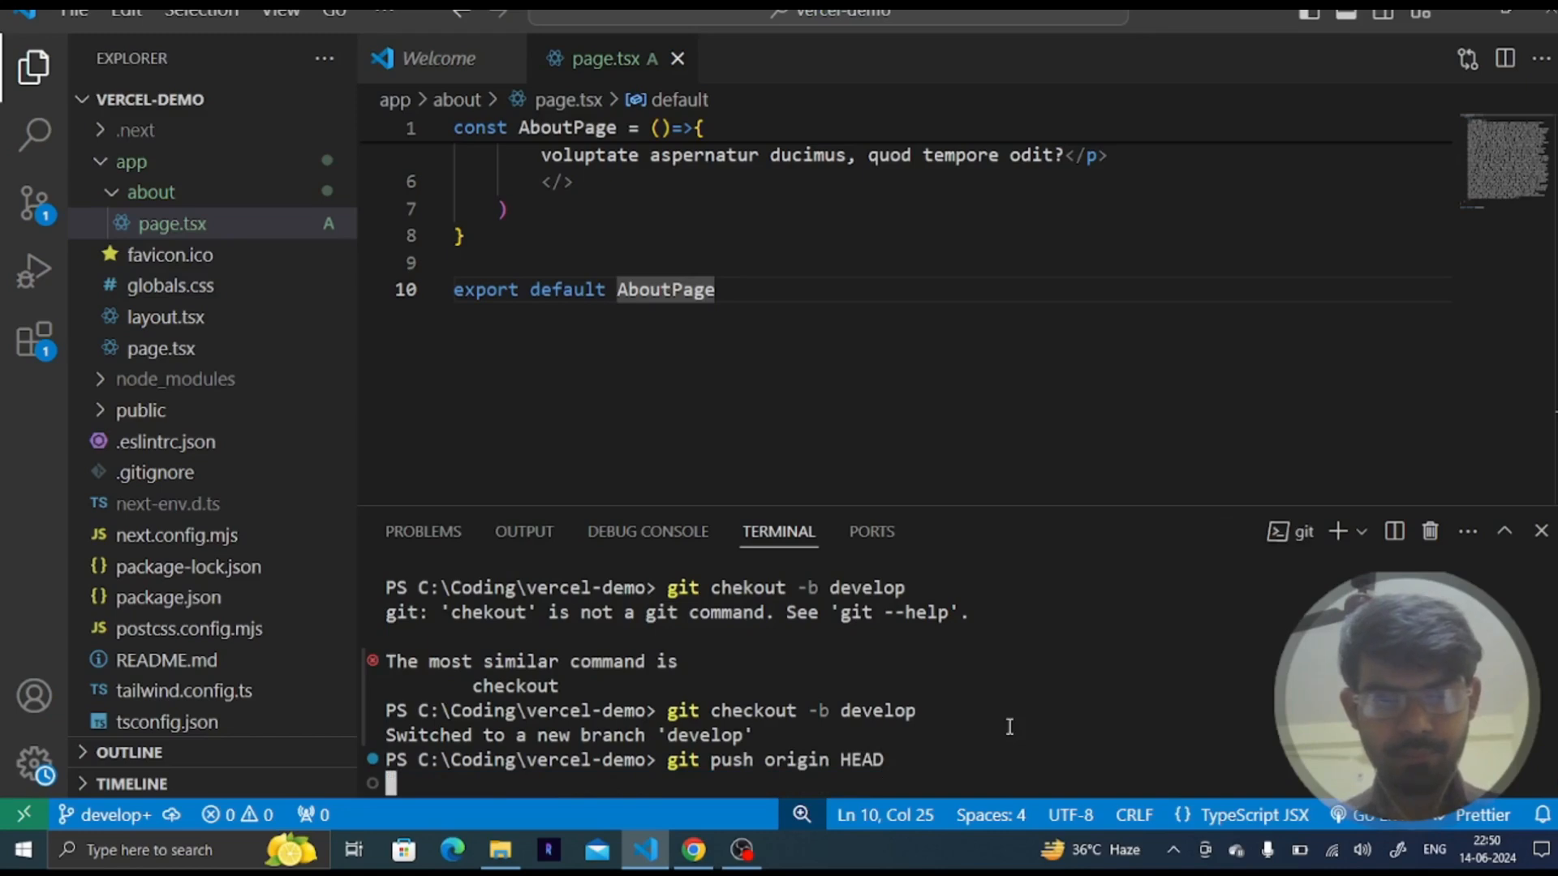
- Reload the vercel-demo repository on GitHub and switch it to the develop branch
left_click(741, 850)
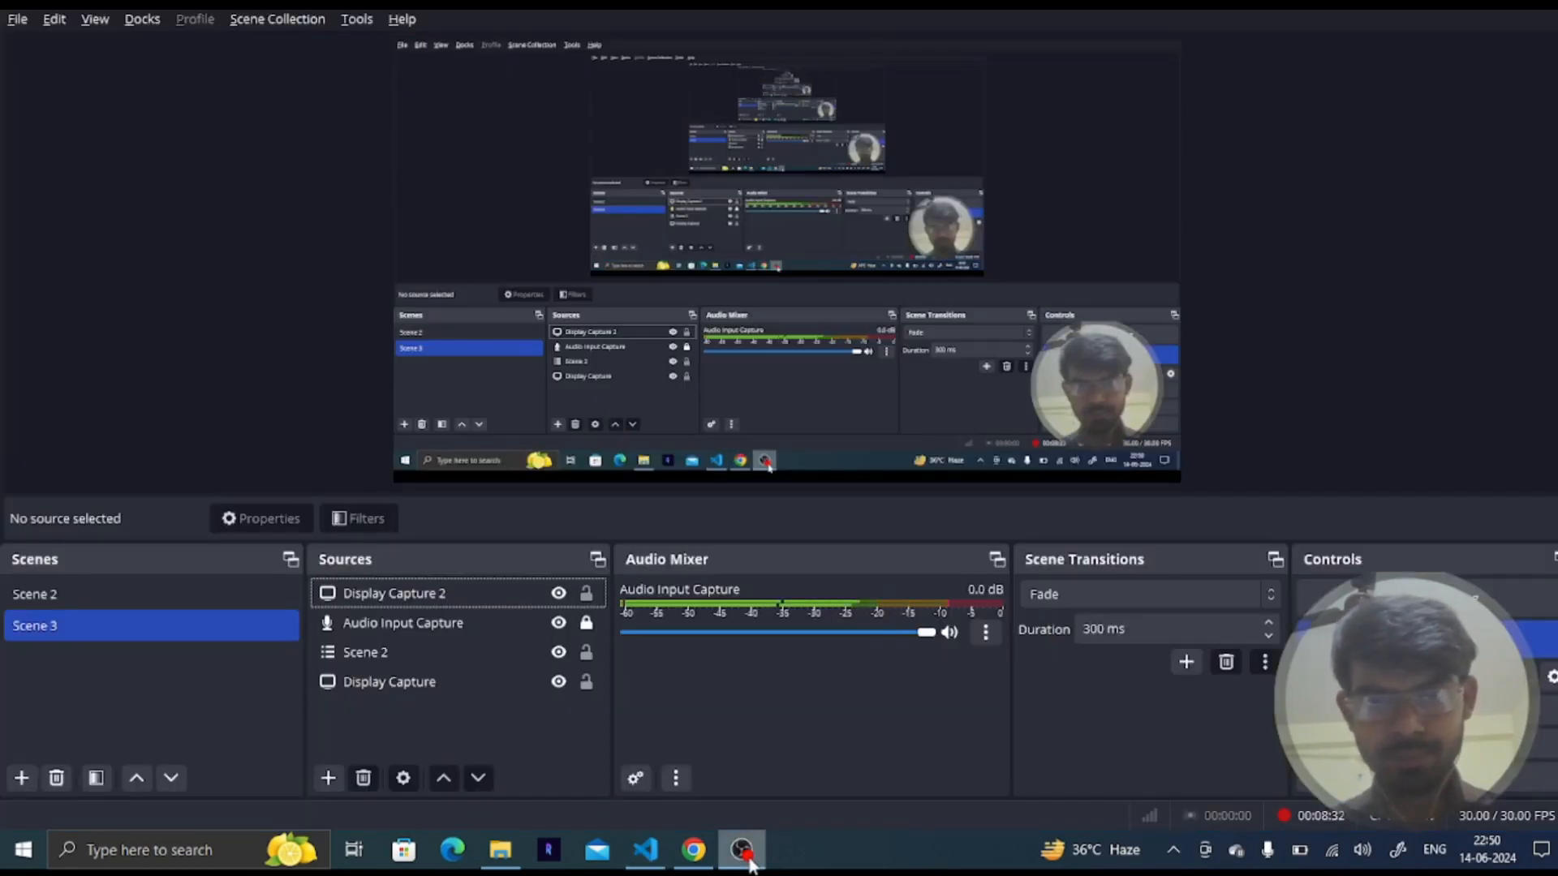
left_click(742, 849)
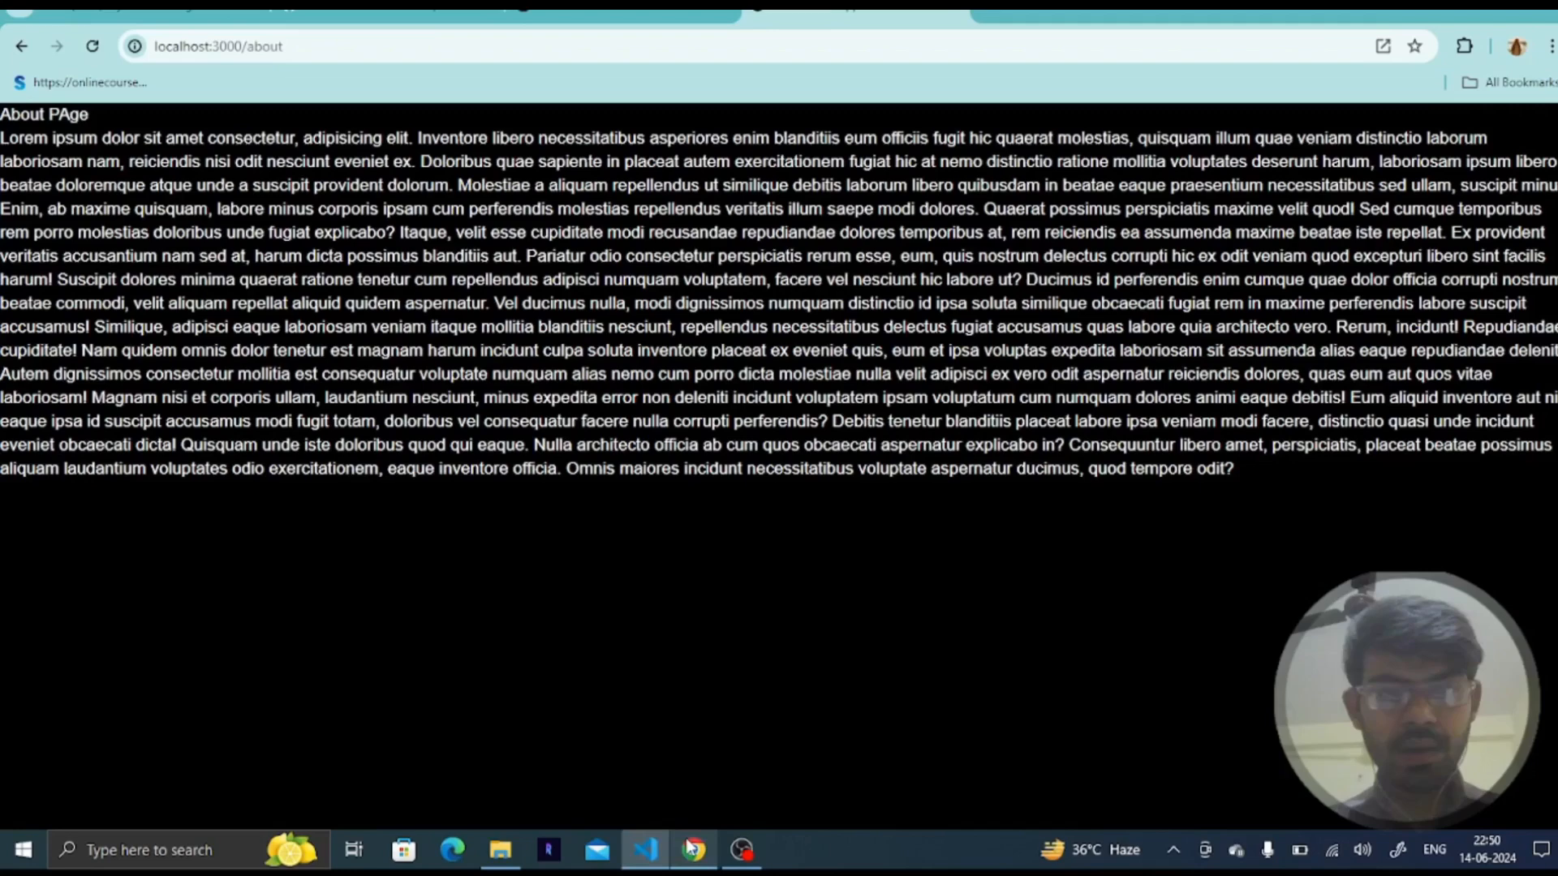
left_click(694, 849)
left_click(621, 11)
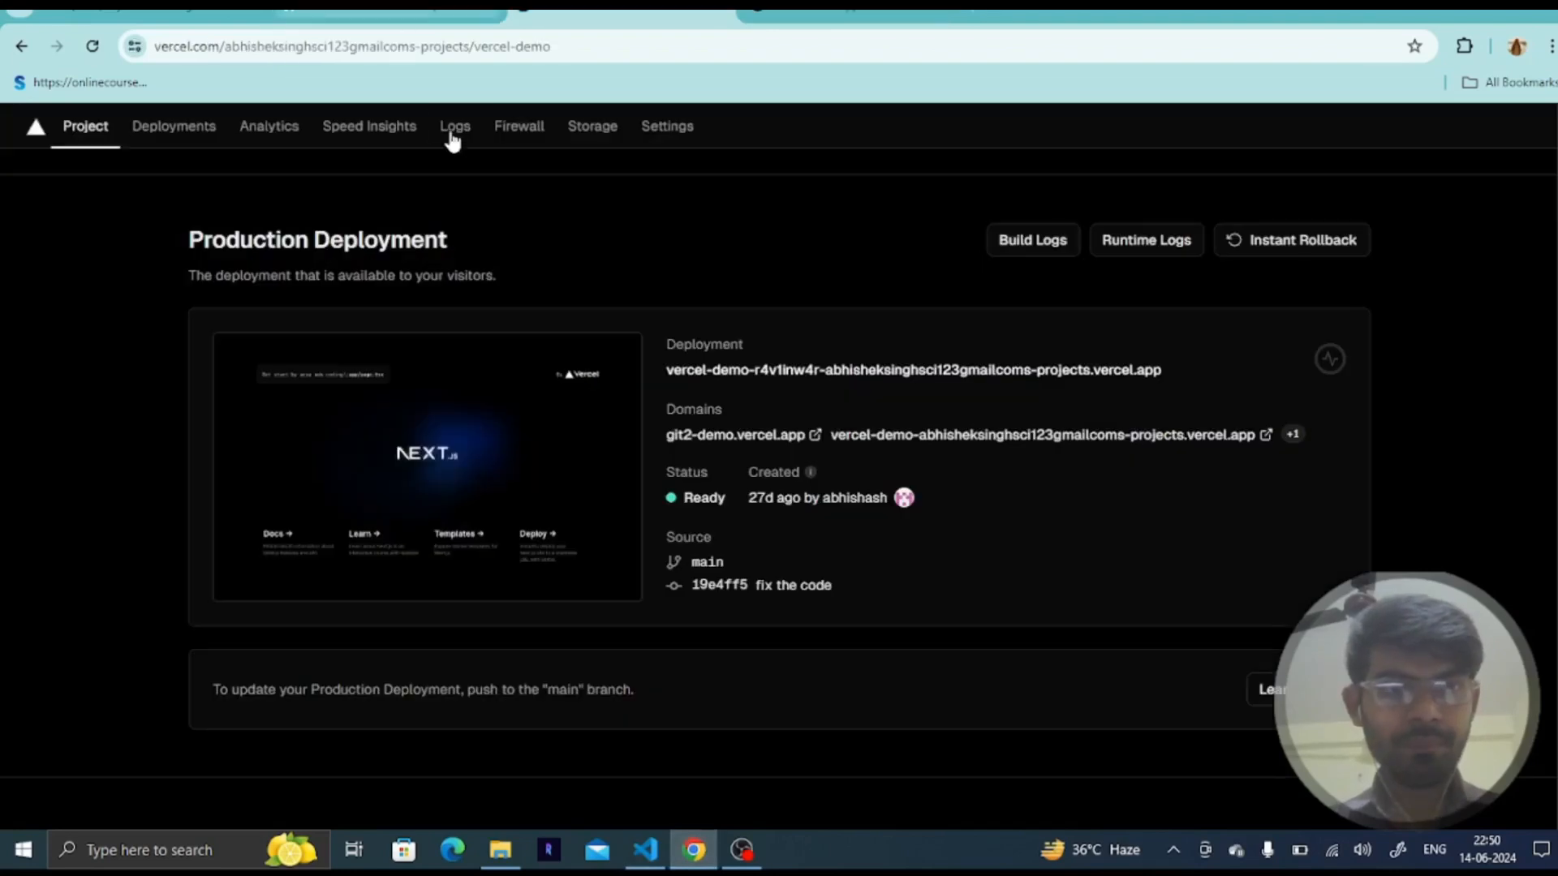
left_click(411, 12)
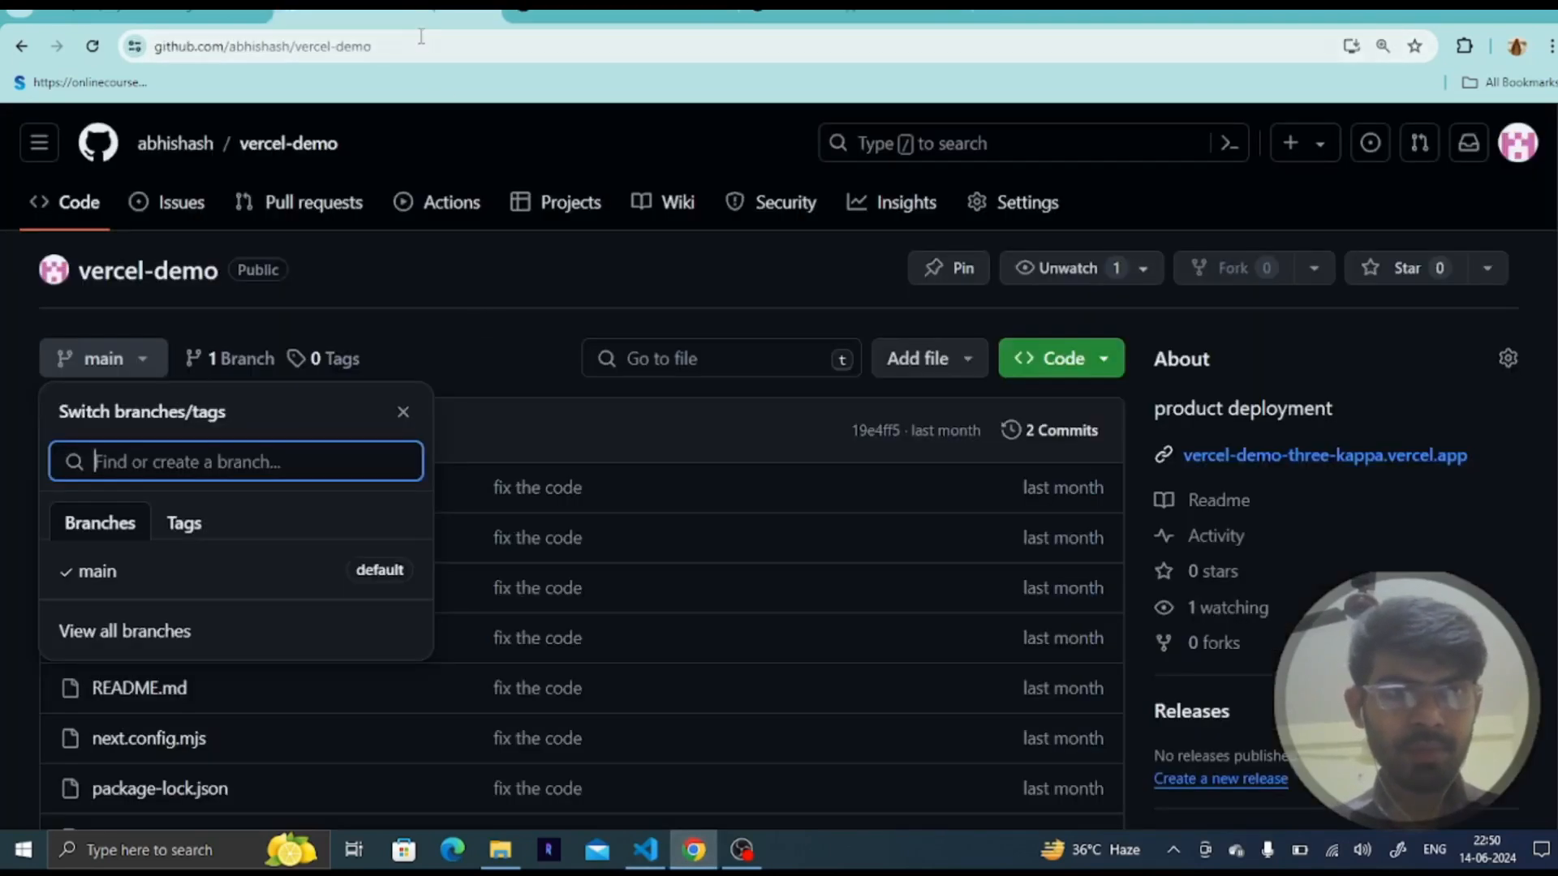
left_click(421, 37)
key("Return")
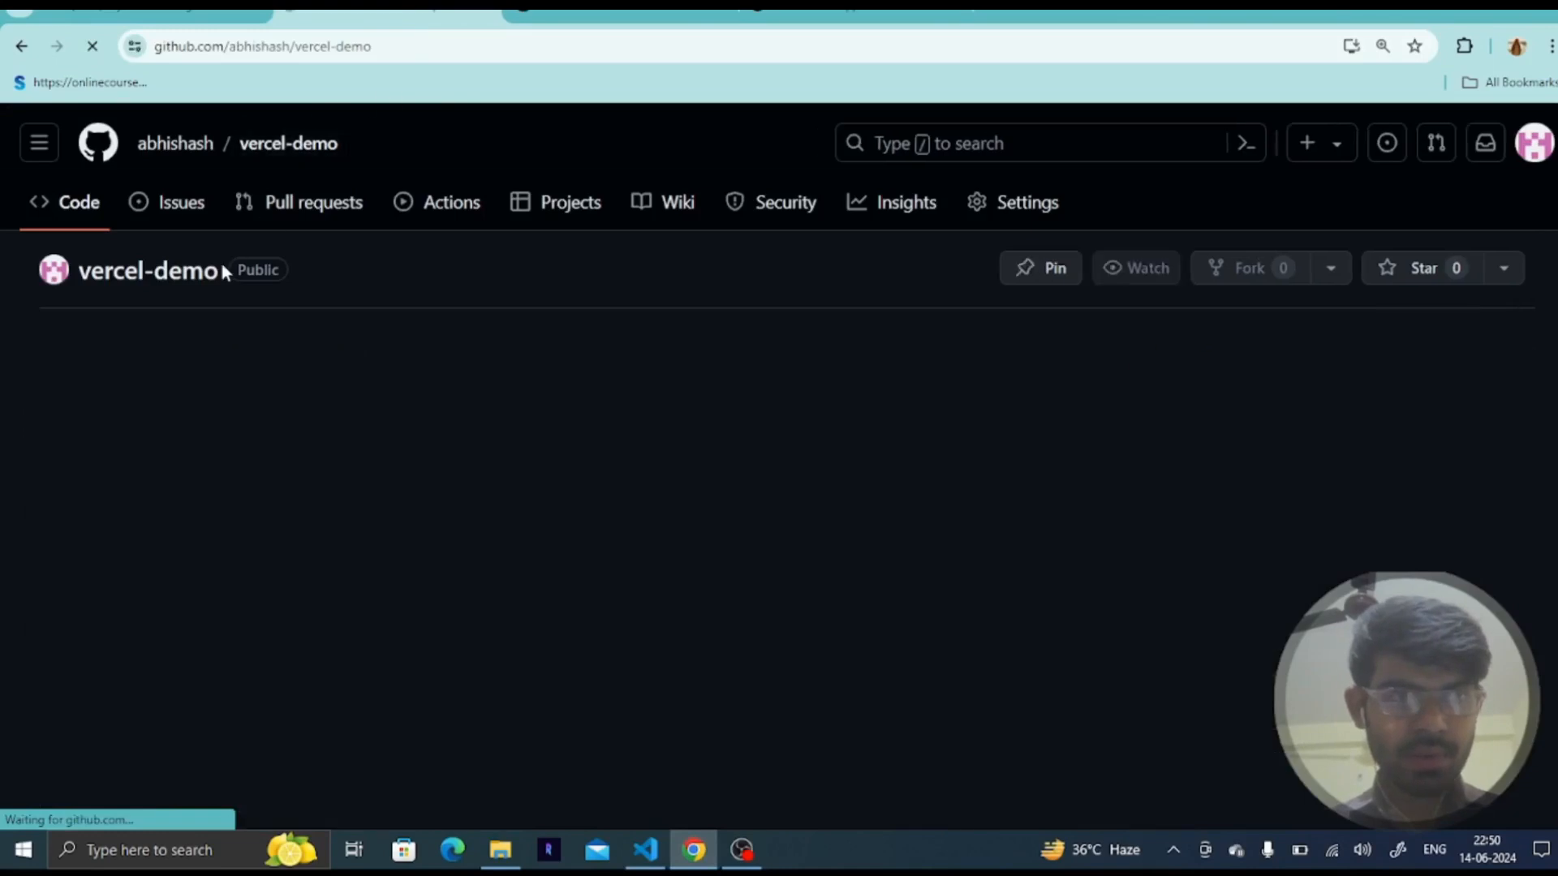
left_click(146, 357)
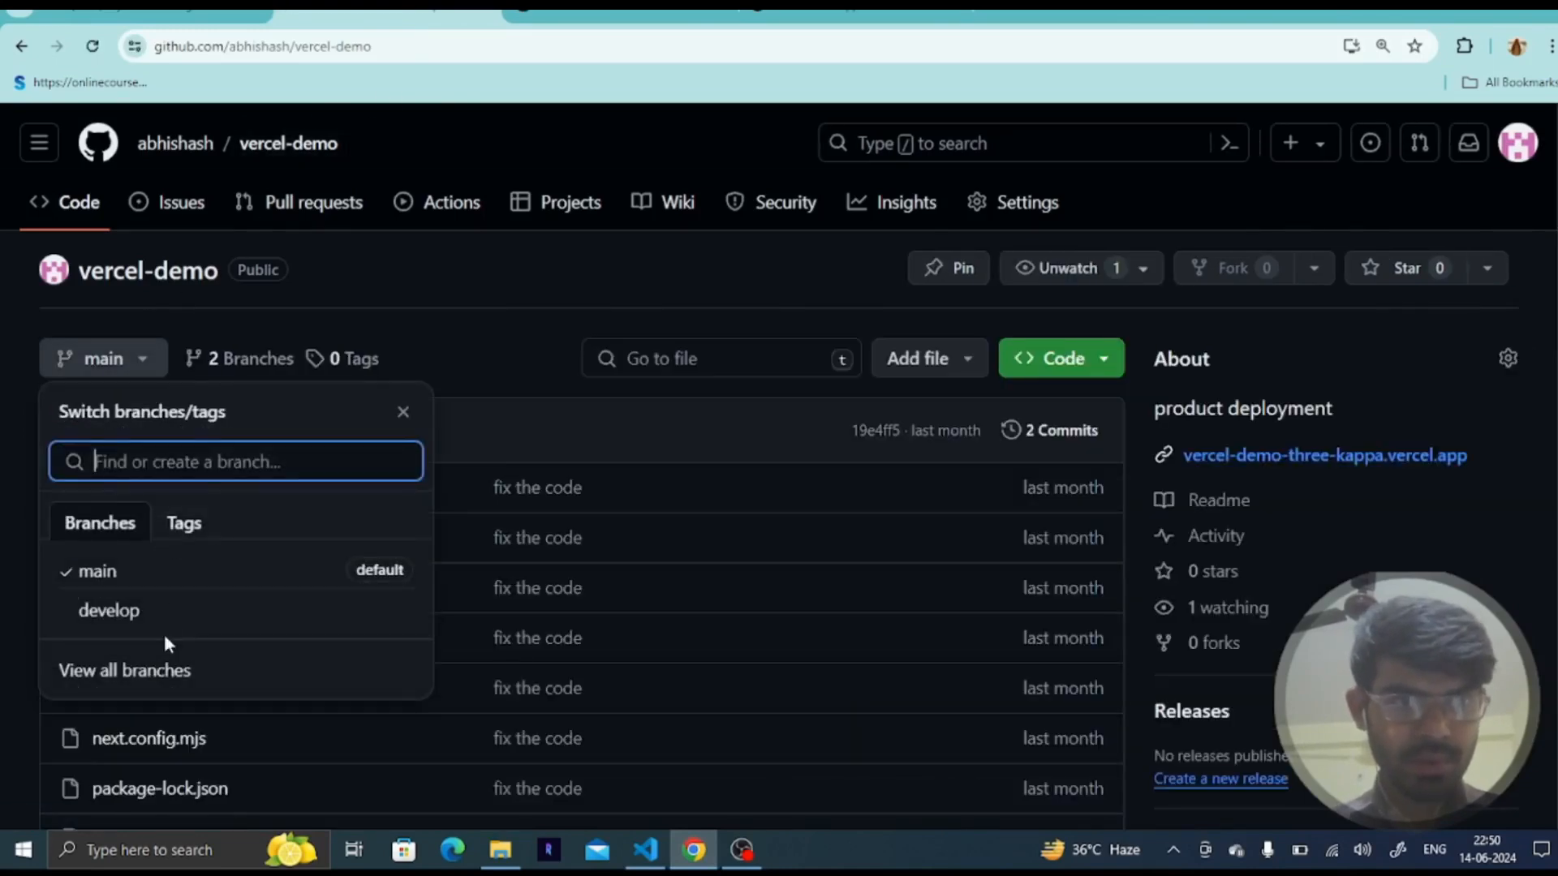
left_click(137, 615)
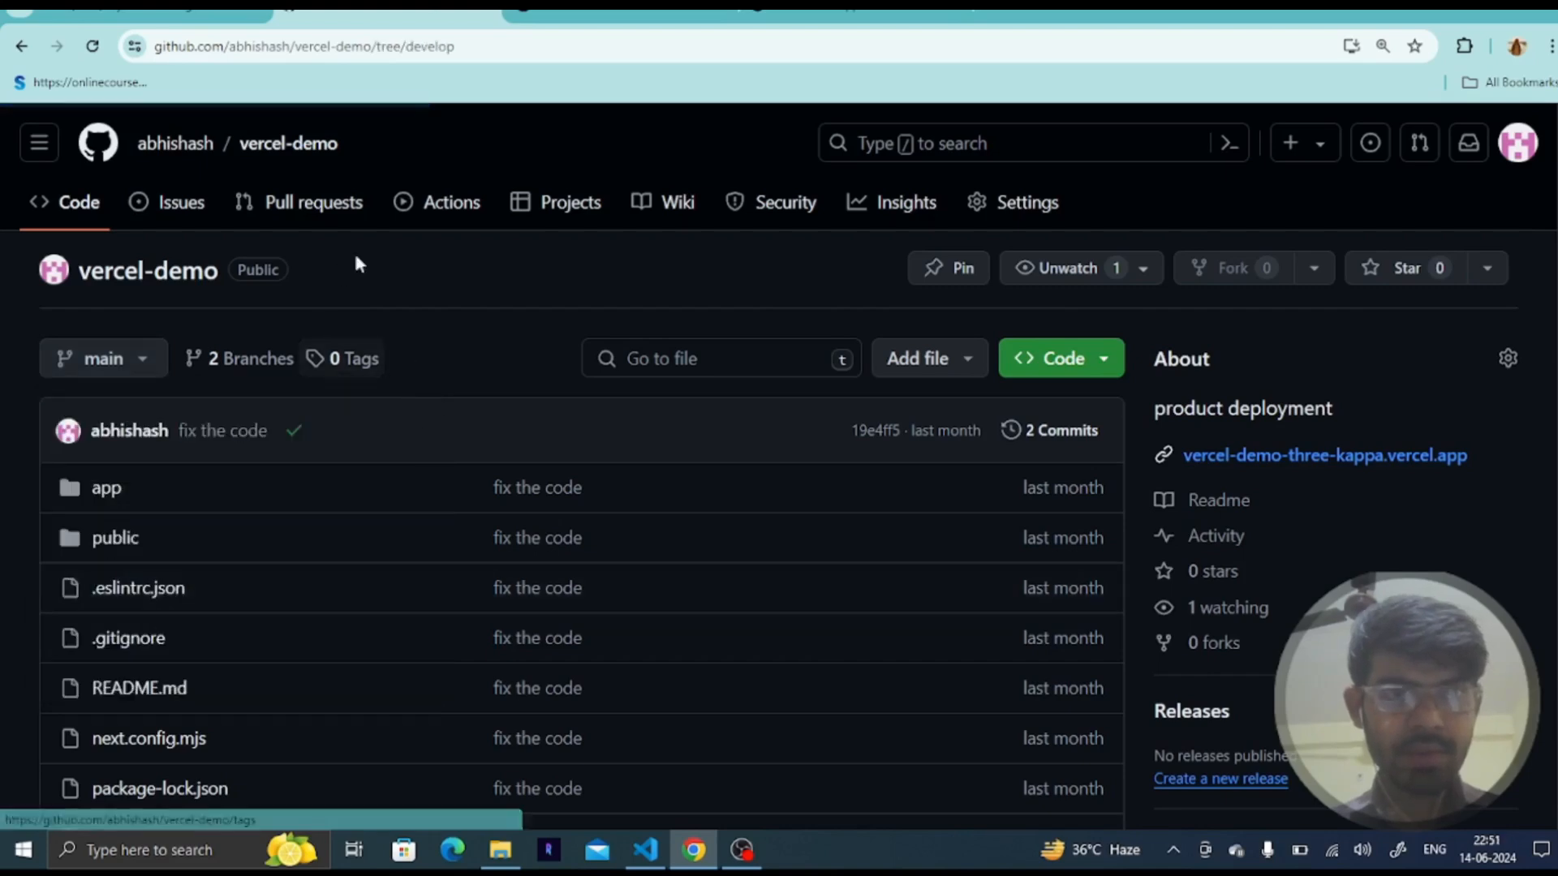
- Create a new Vercel deployment of the vercel-demo project from the develop branch
left_click(620, 12)
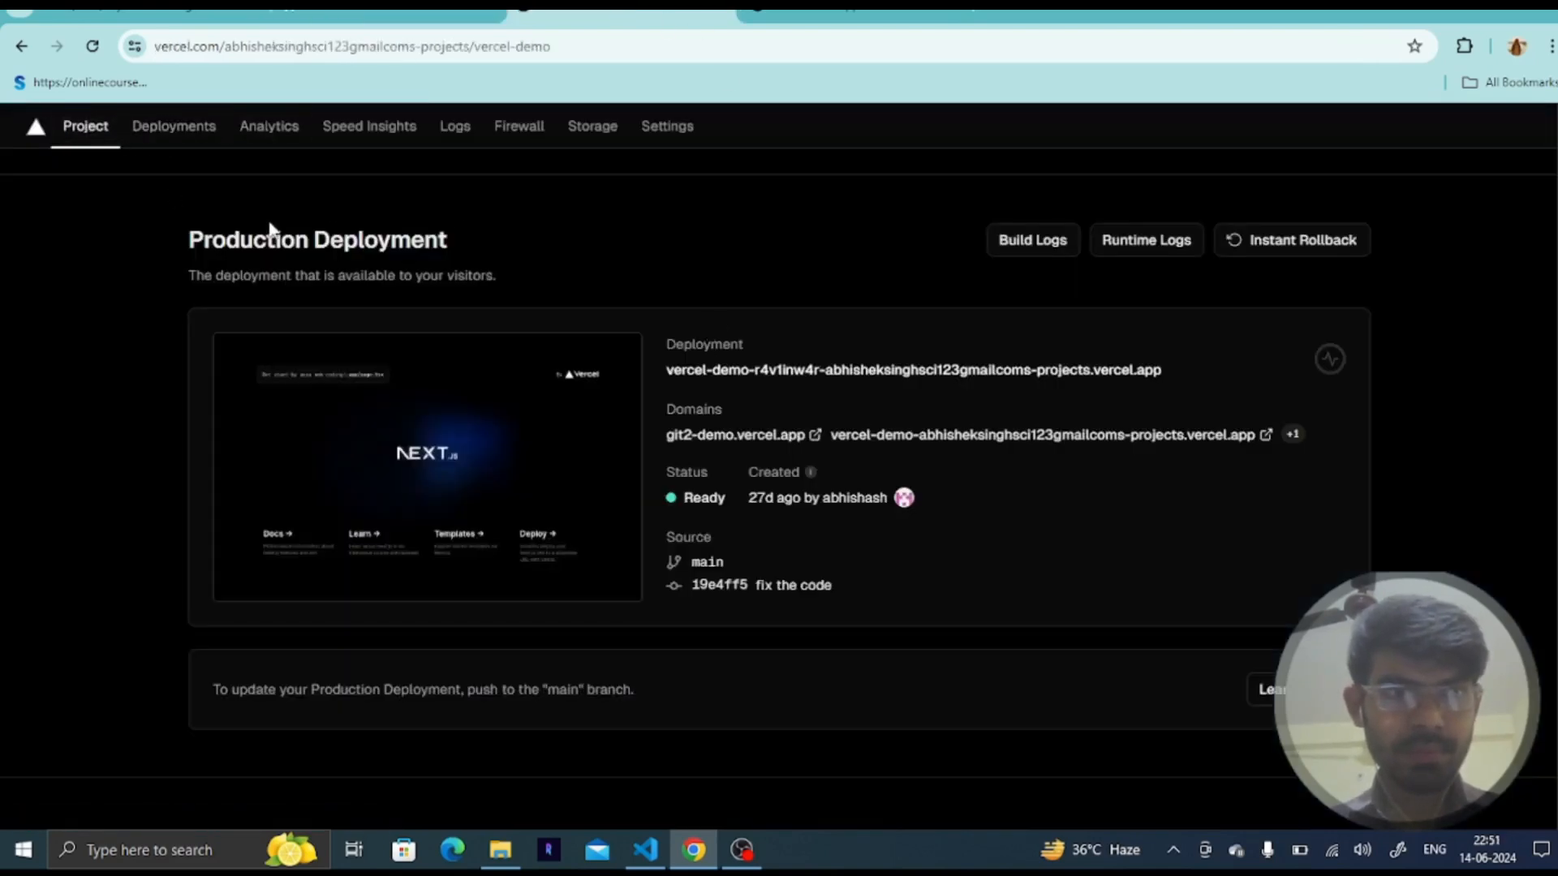
scroll(243, 122, "up", 2)
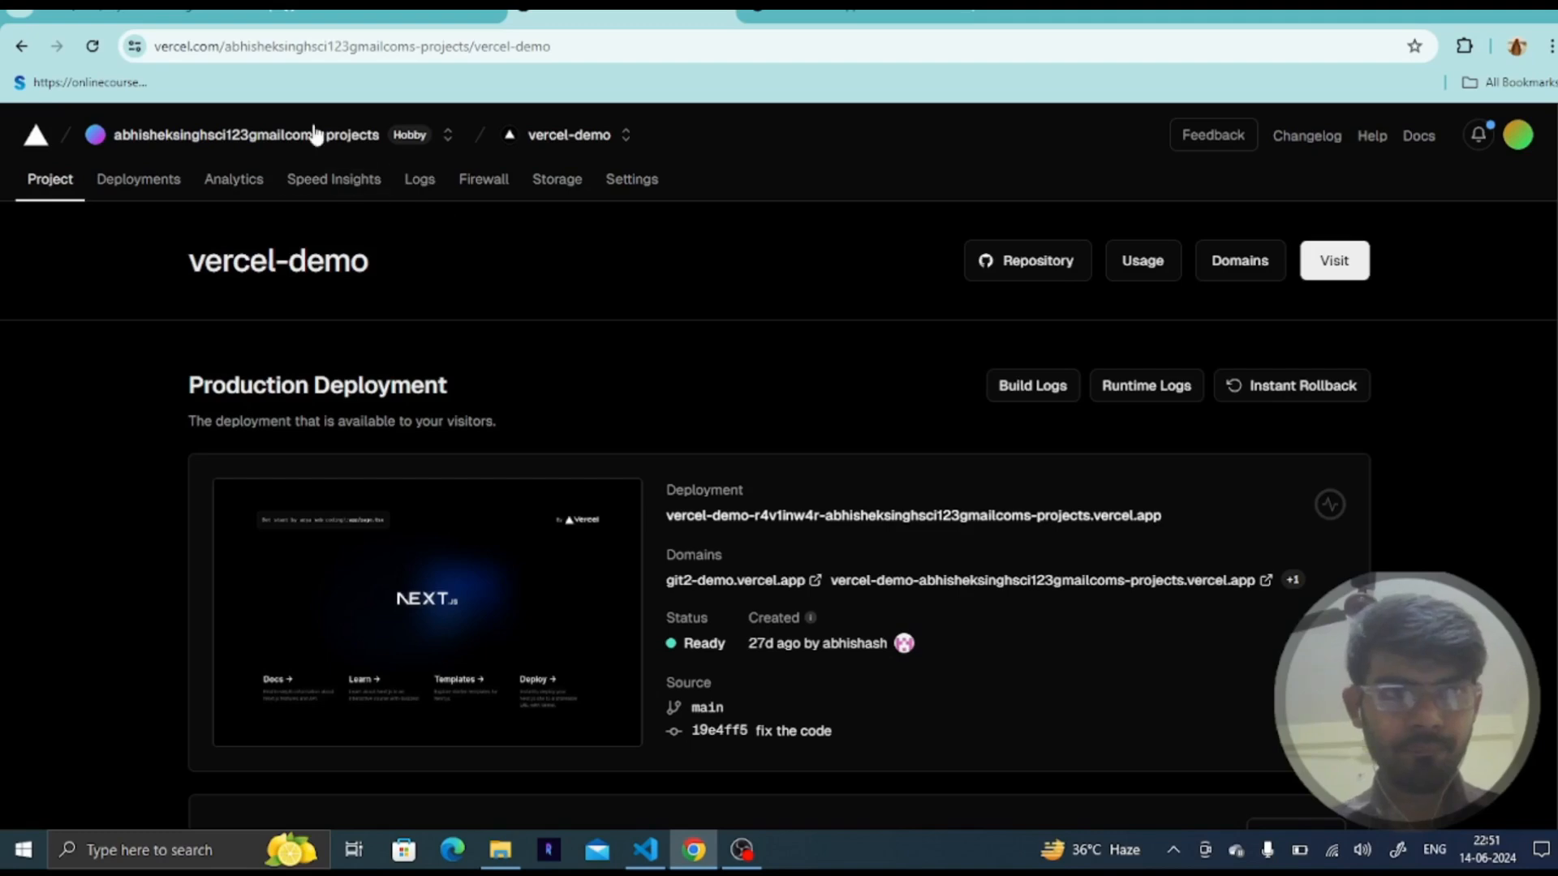
left_click(315, 134)
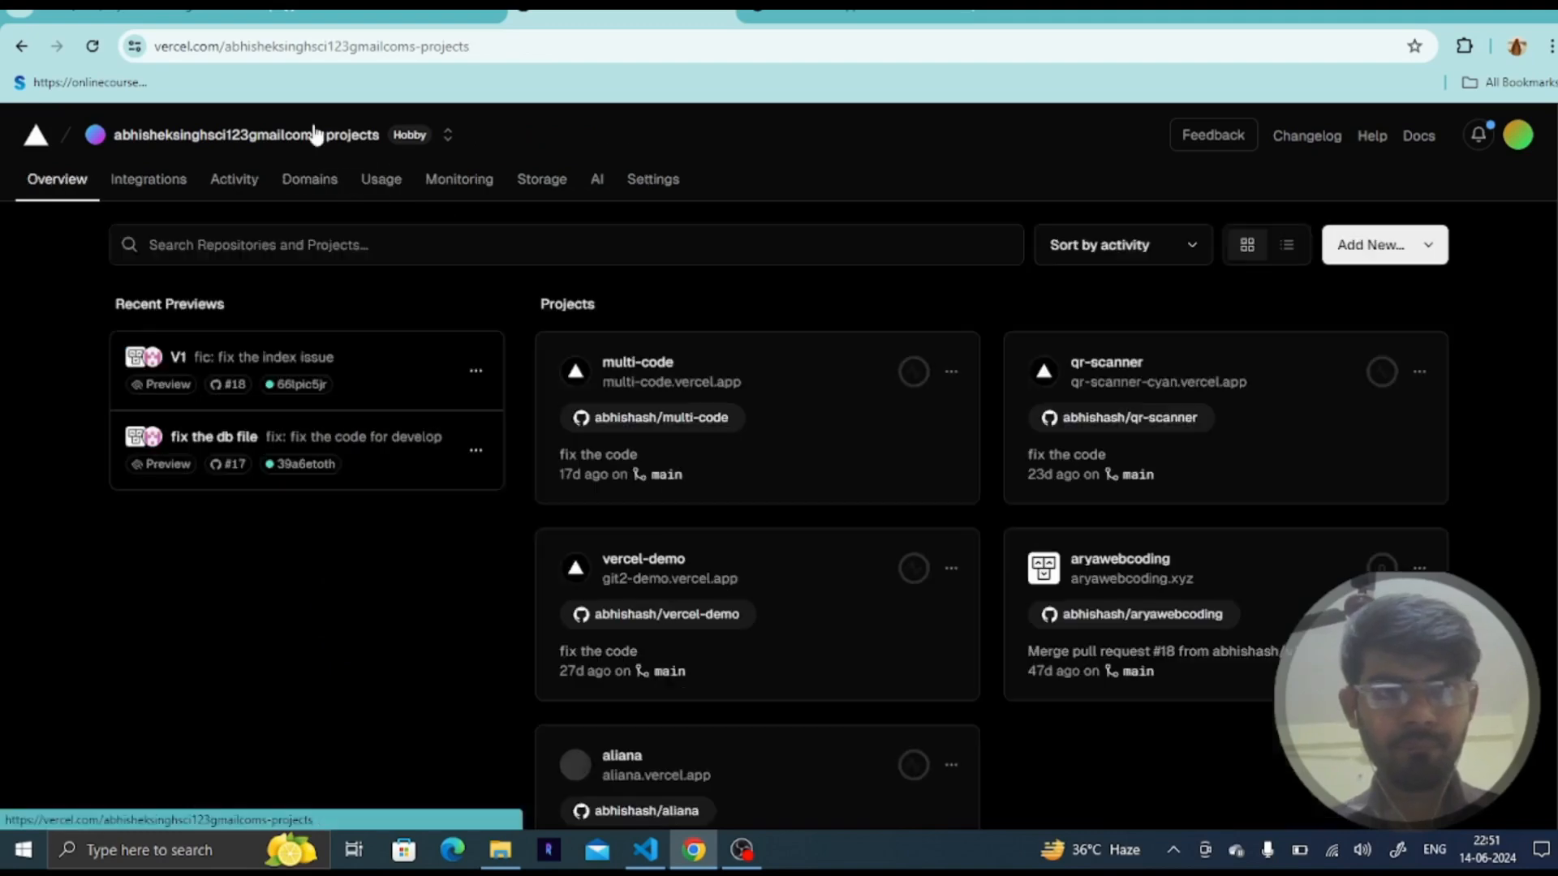
scroll(699, 580, "down", 2)
left_click(662, 454)
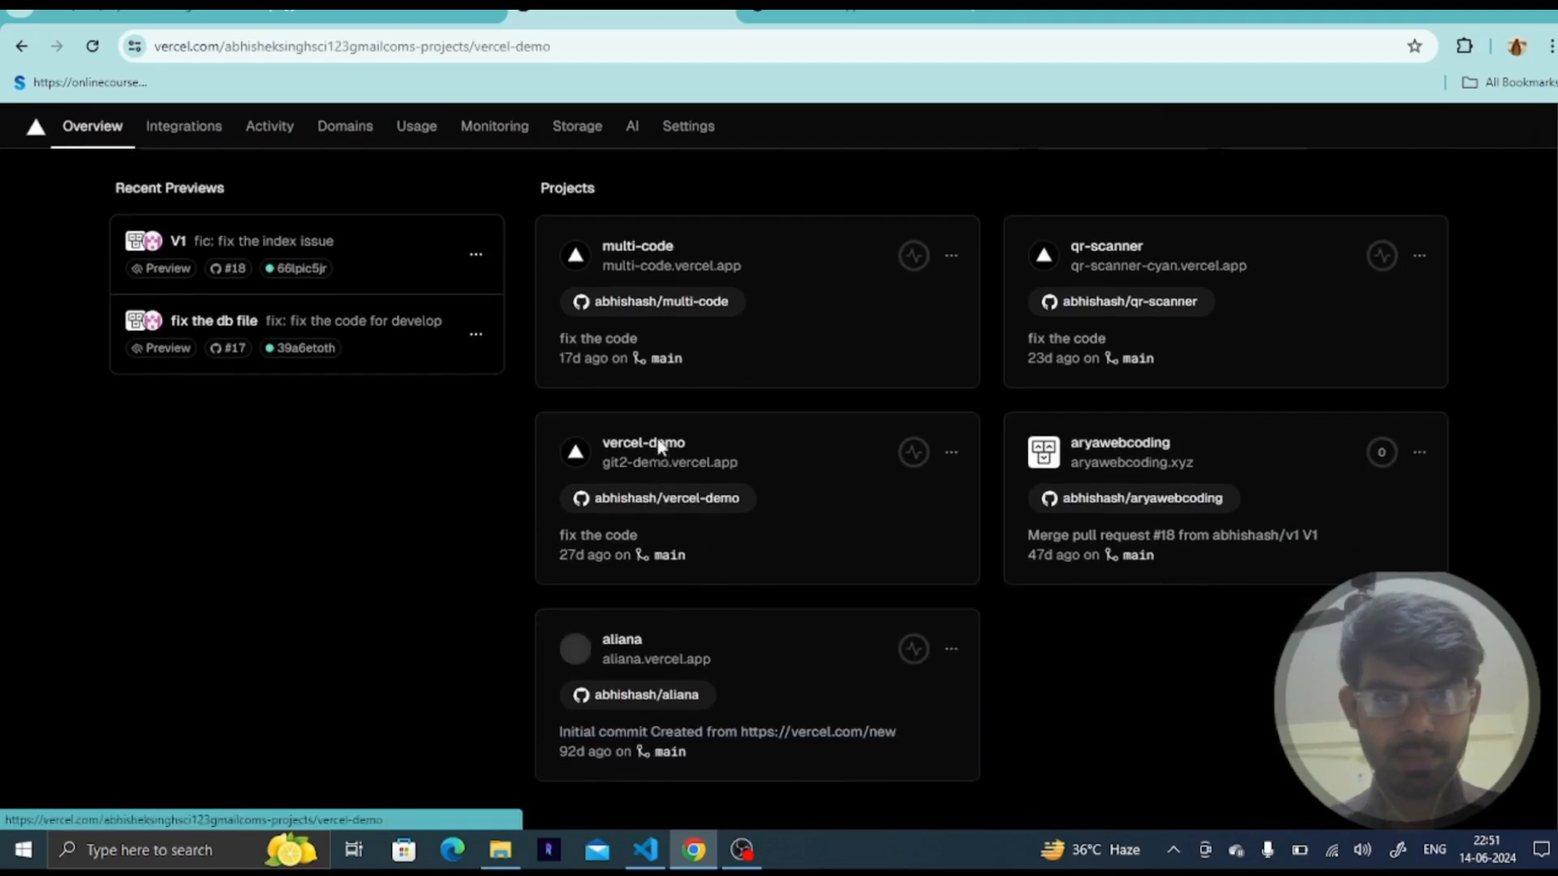
scroll(779, 639, "down", 9)
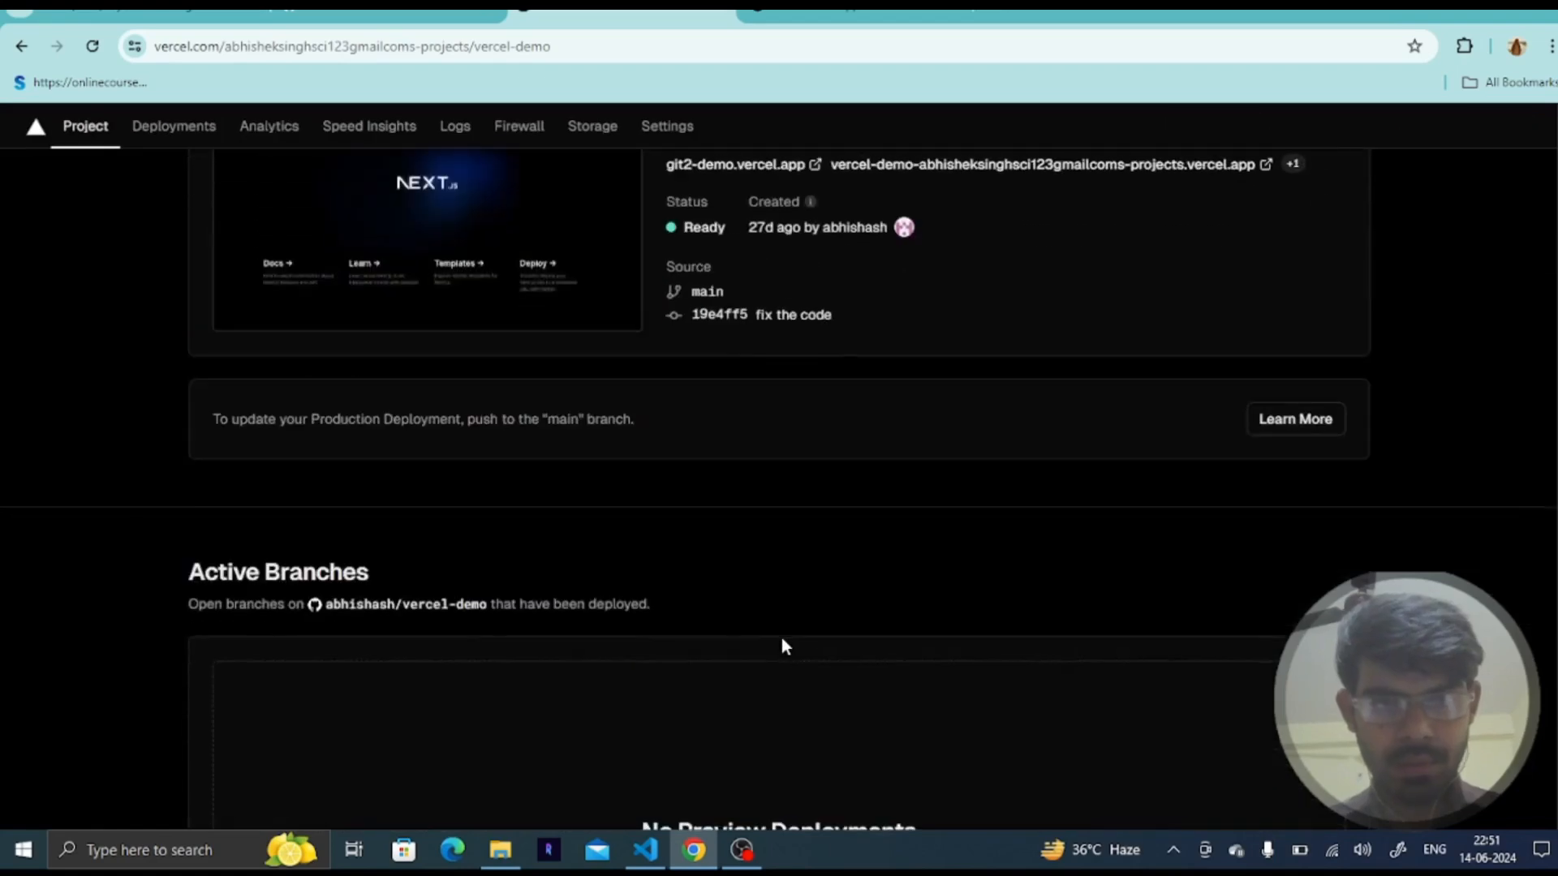
scroll(783, 638, "up", 10)
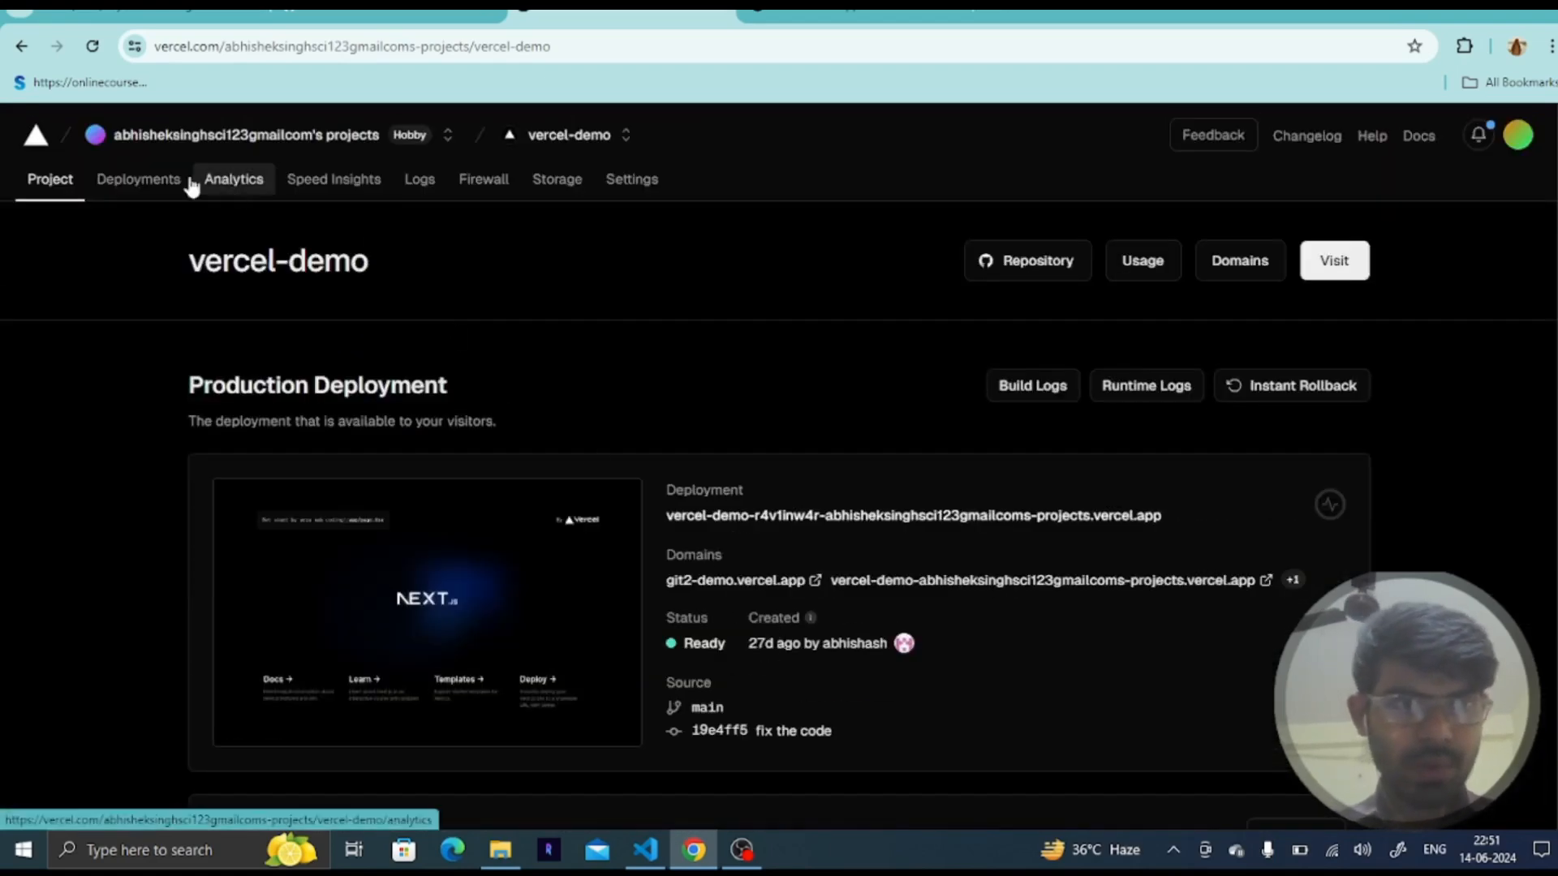
left_click(156, 177)
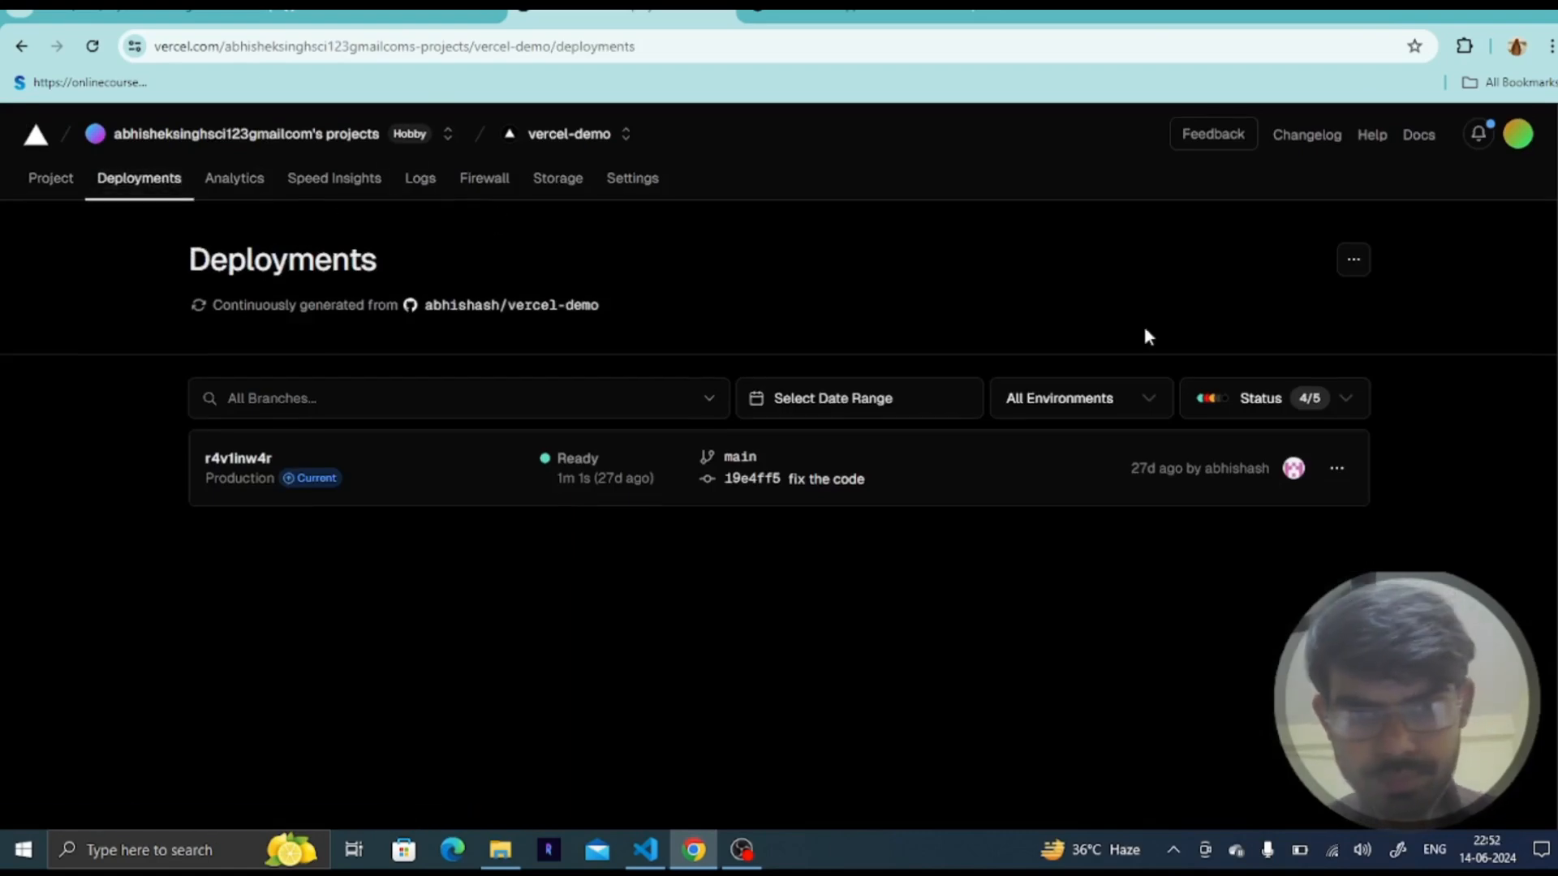
left_click(1353, 263)
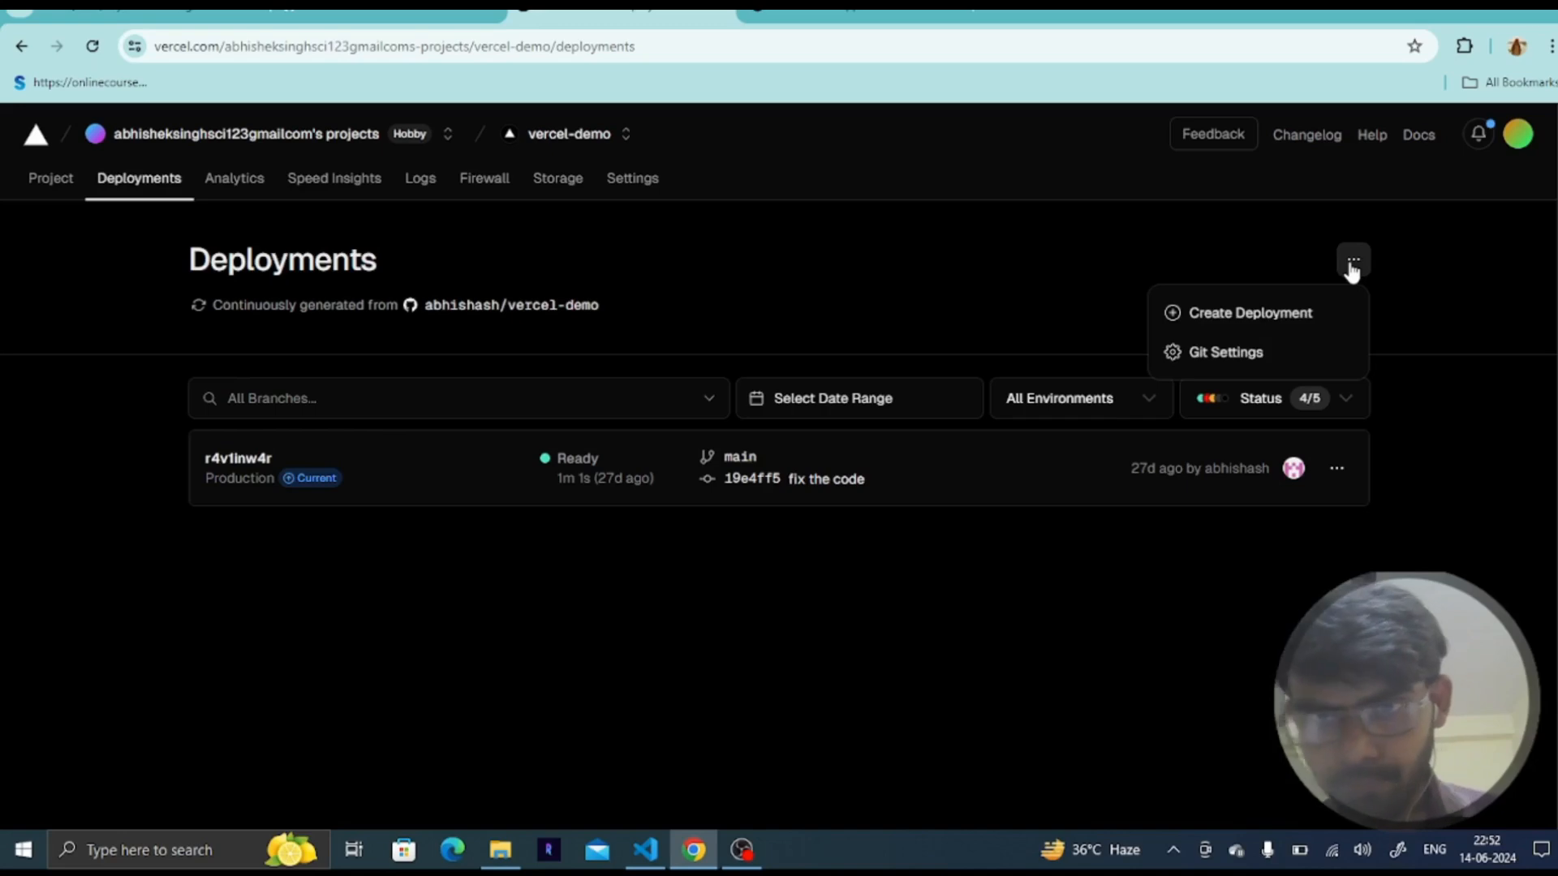
left_click(1280, 312)
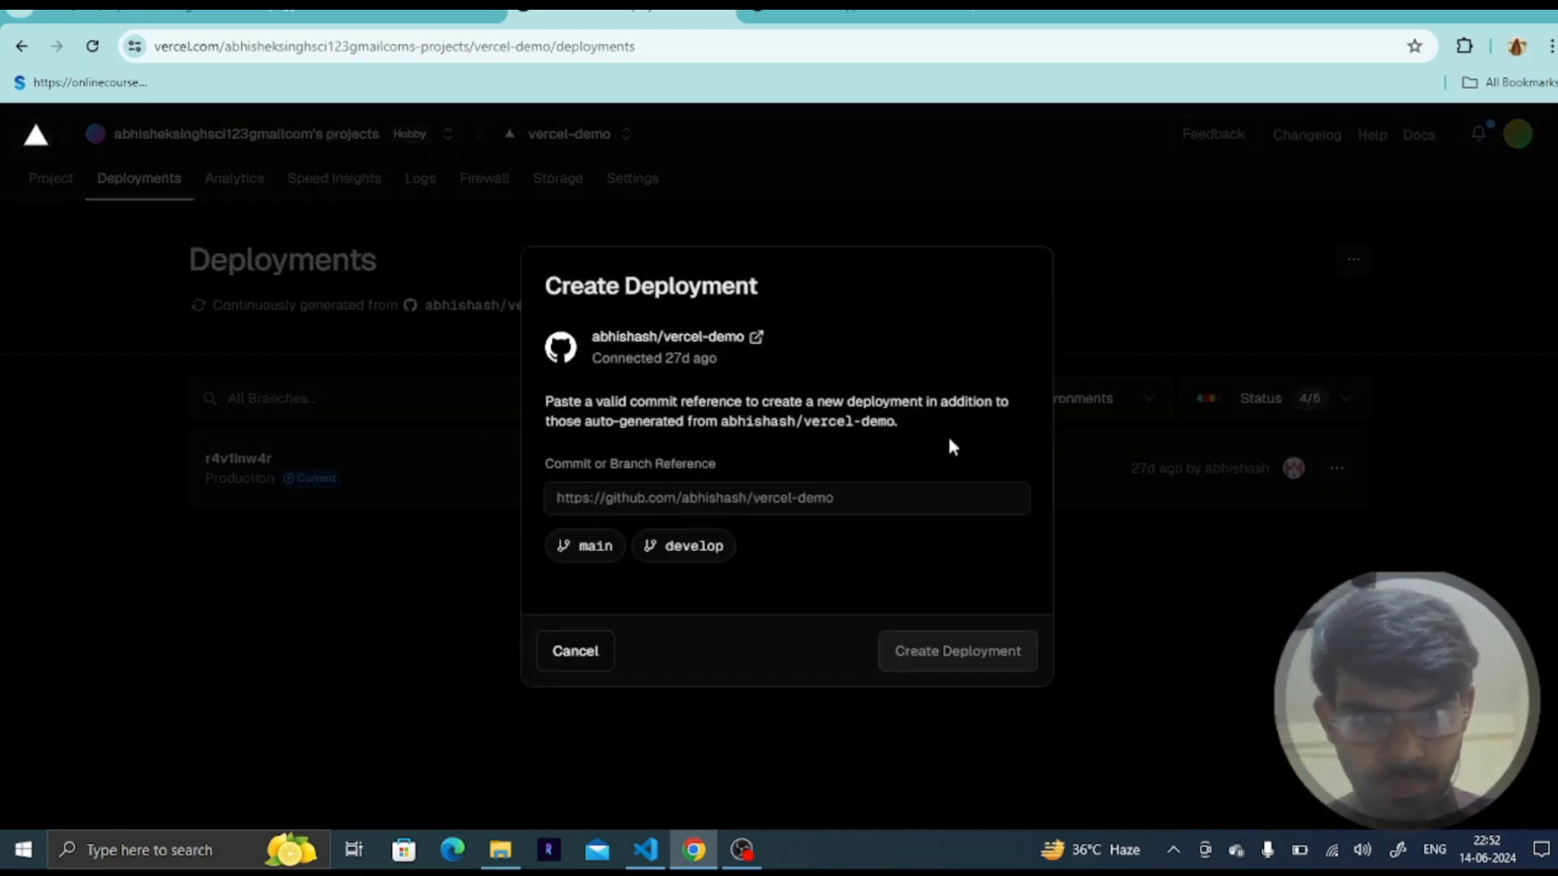
left_click(712, 548)
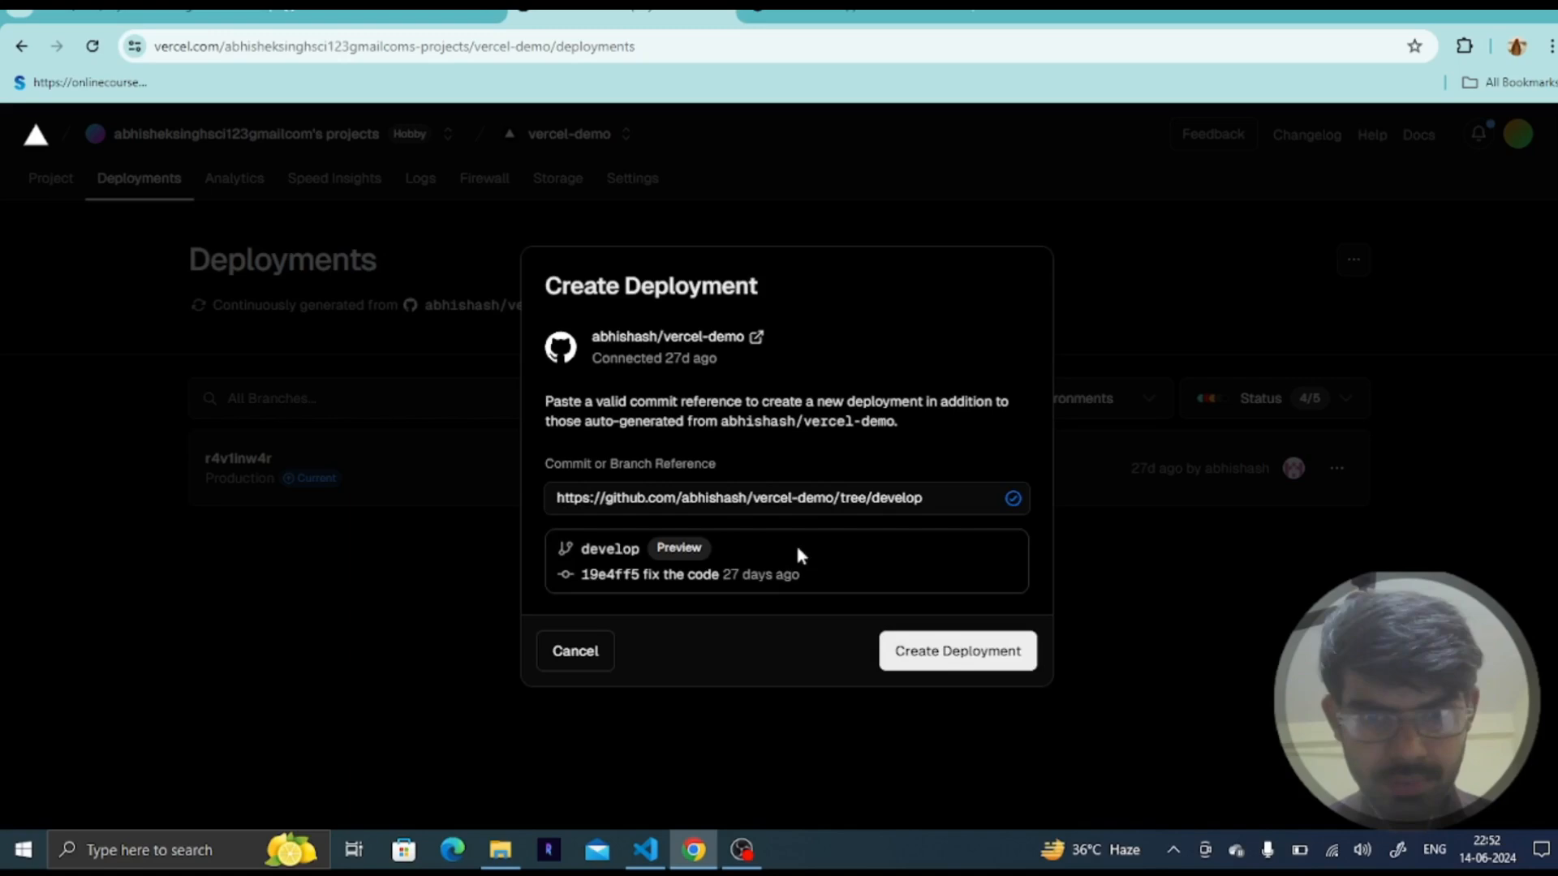
left_click(944, 657)
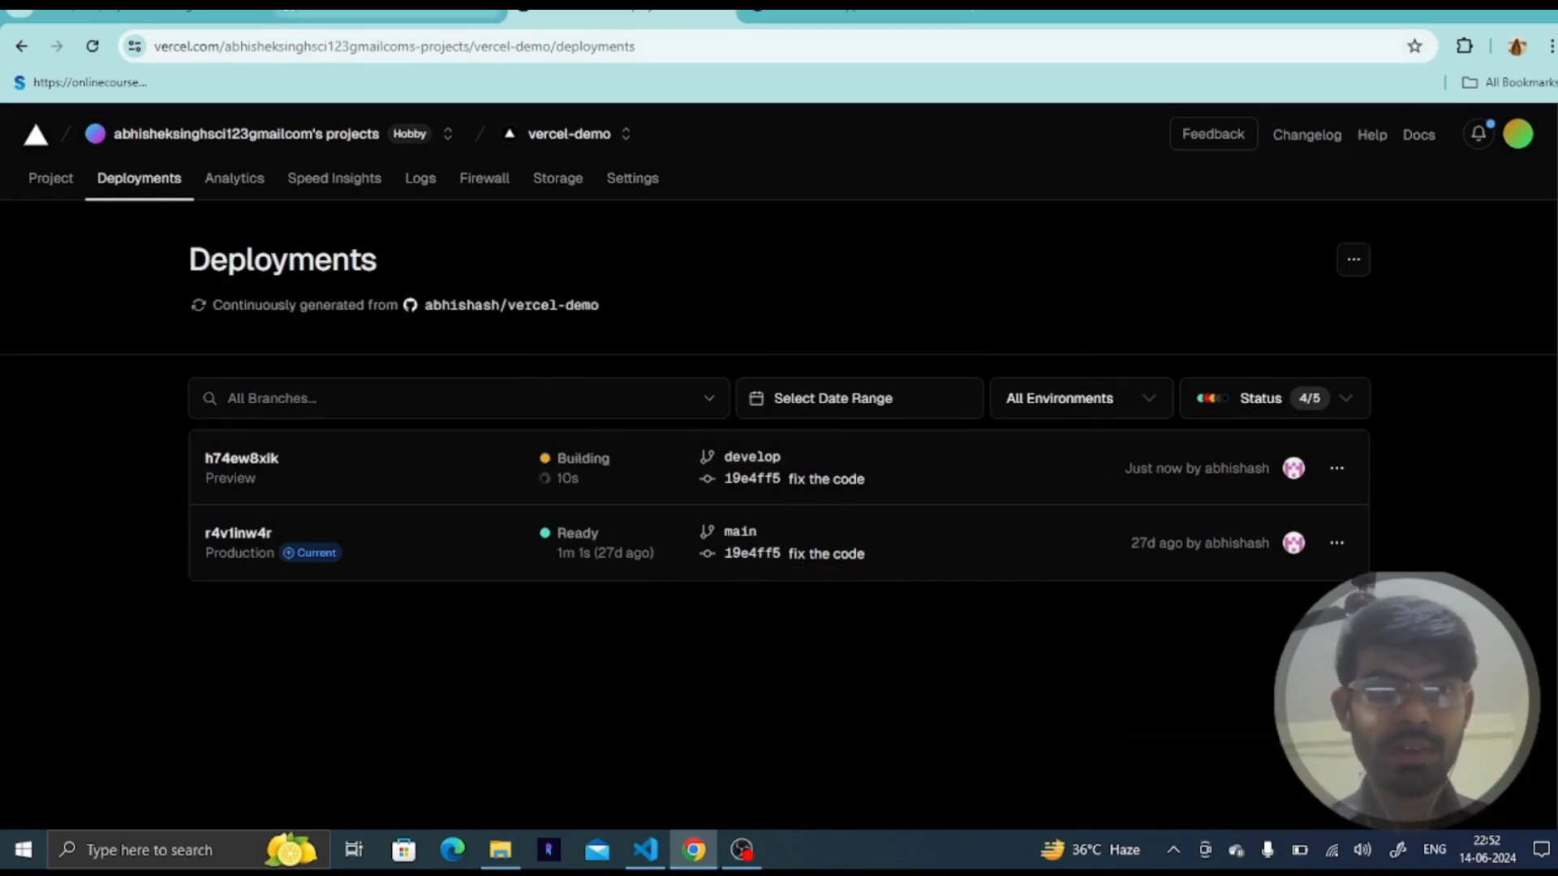
- Open the develop preview deployment and expand its build logs to follow the build
left_click(390, 12)
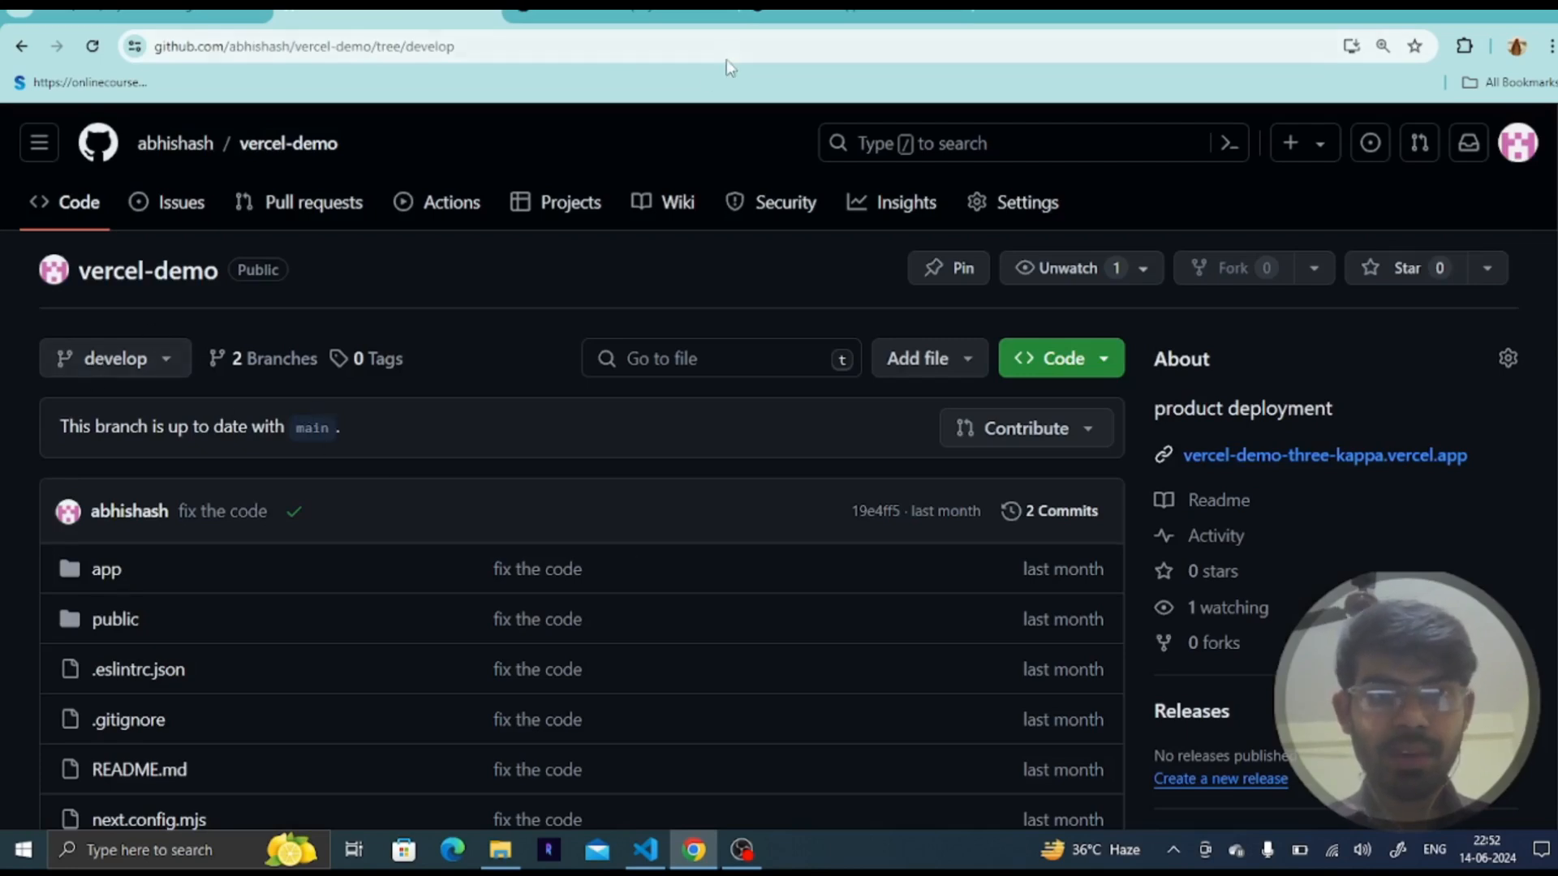
left_click(616, 11)
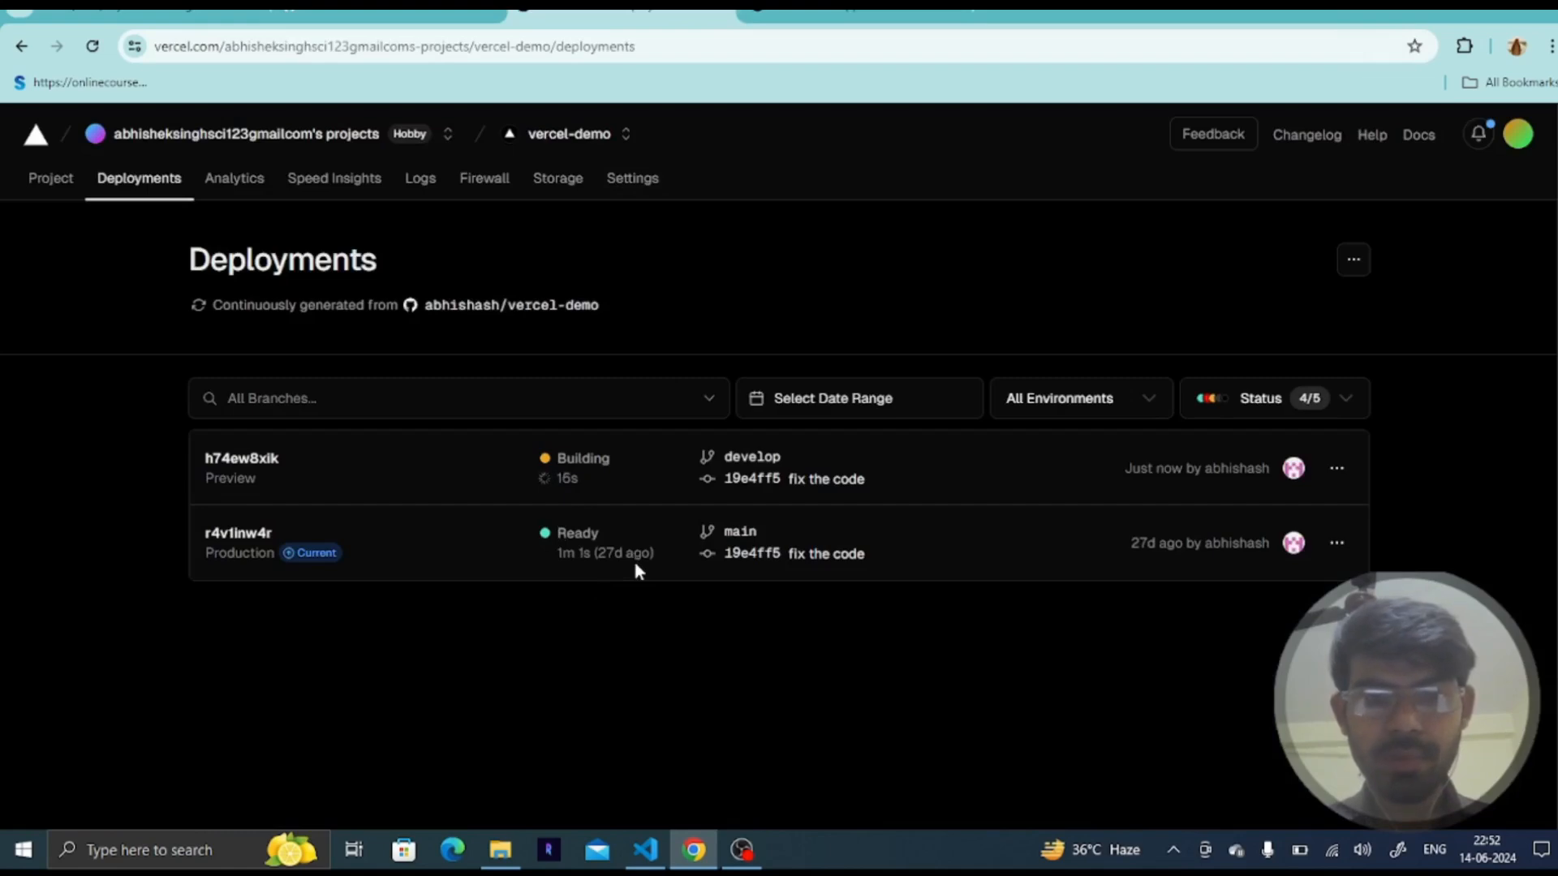
left_click(243, 461)
scroll(840, 532, "down", 4)
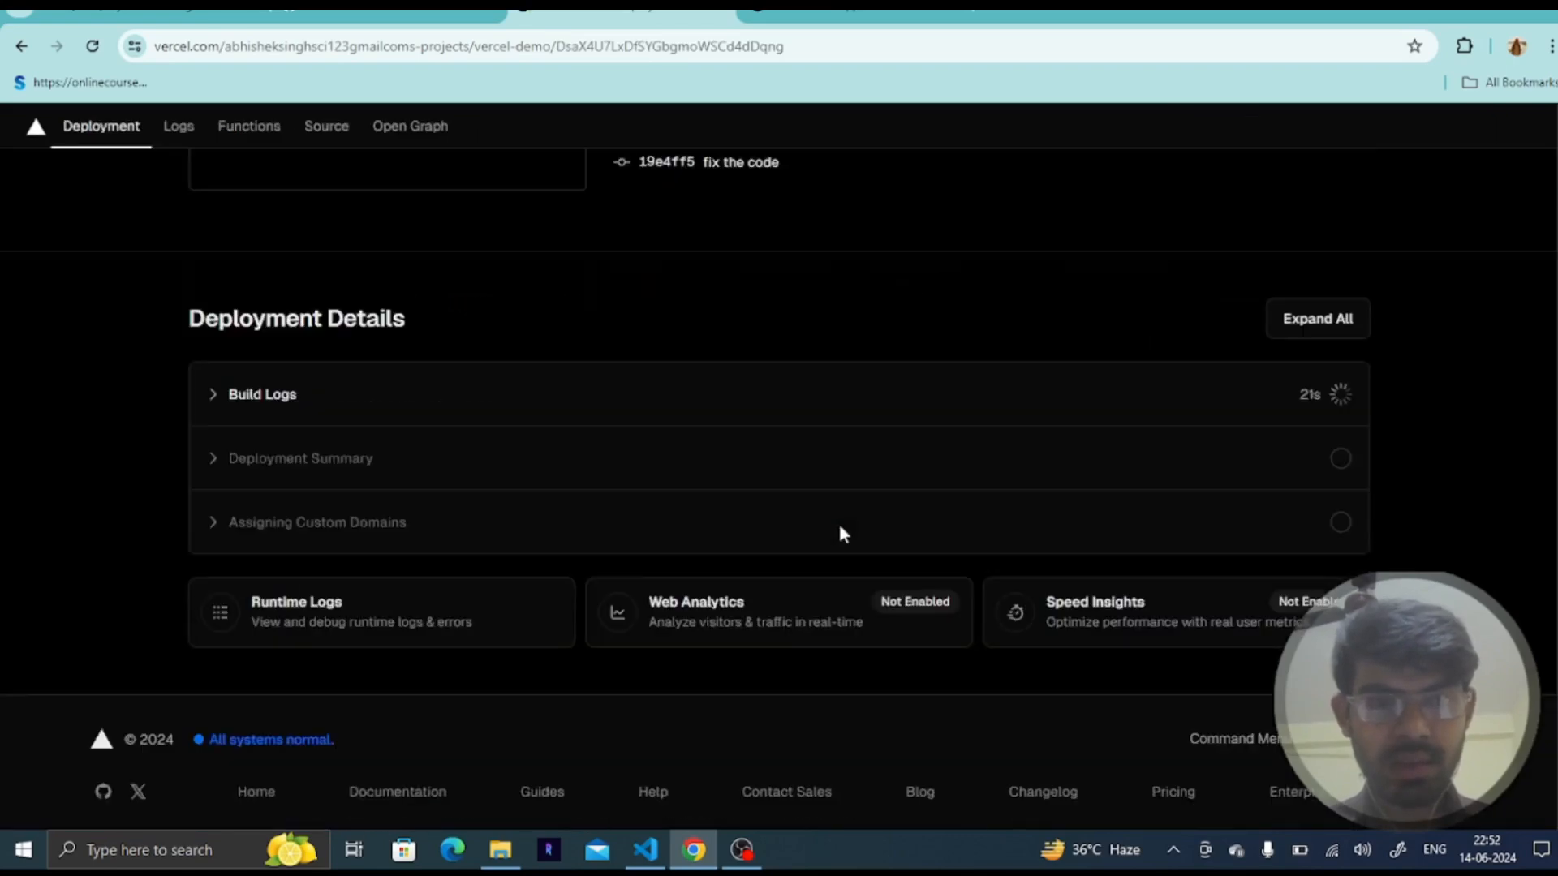
left_click(773, 405)
scroll(773, 404, "down", 6)
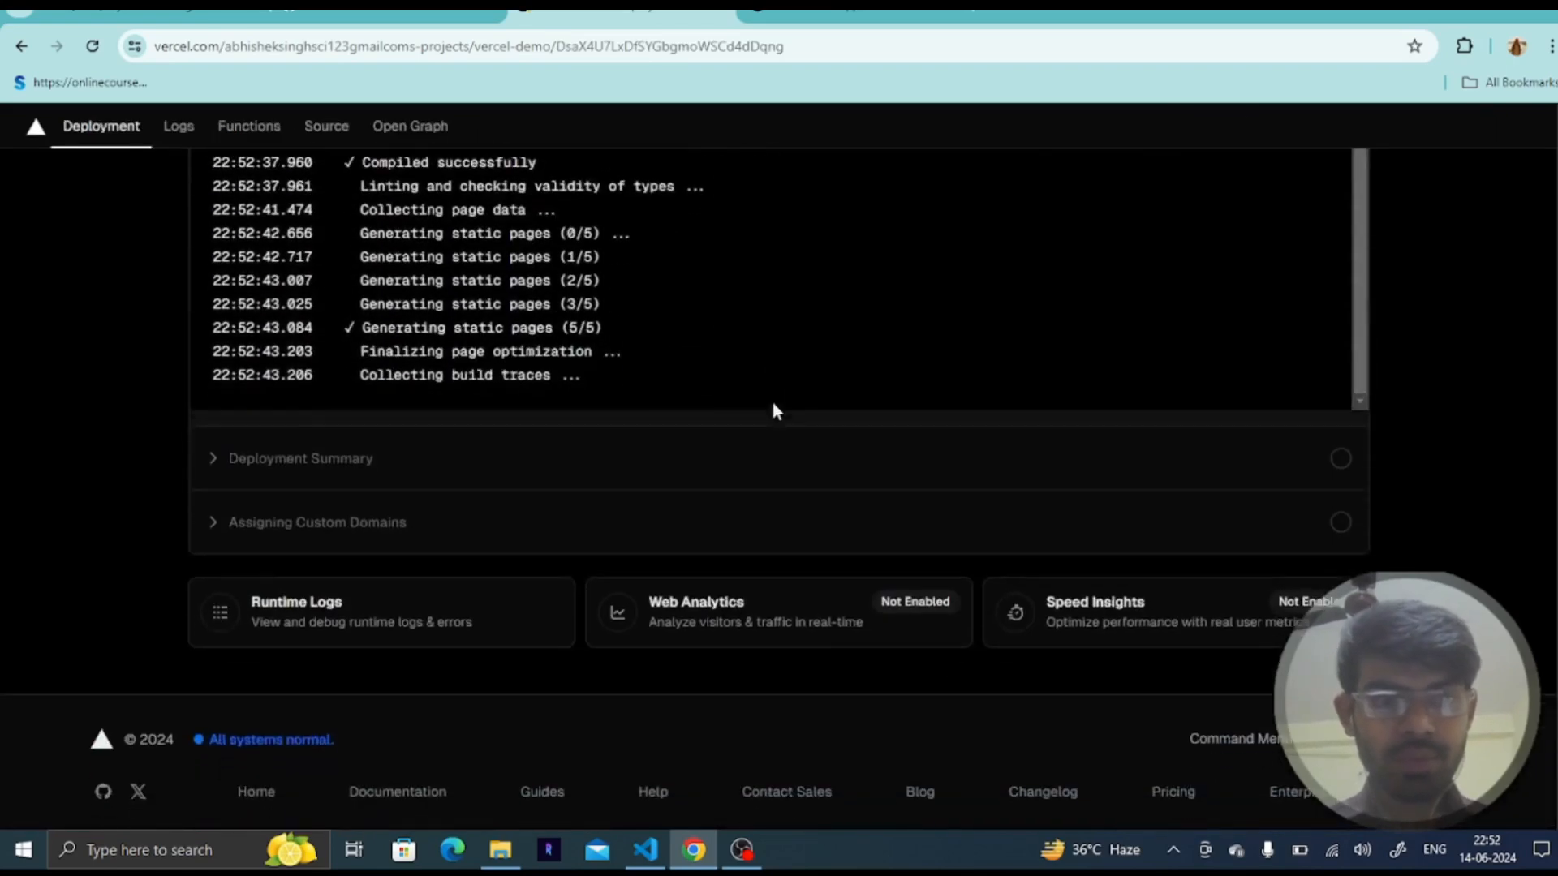
scroll(742, 216, "up", 2)
scroll(742, 215, "up", 1)
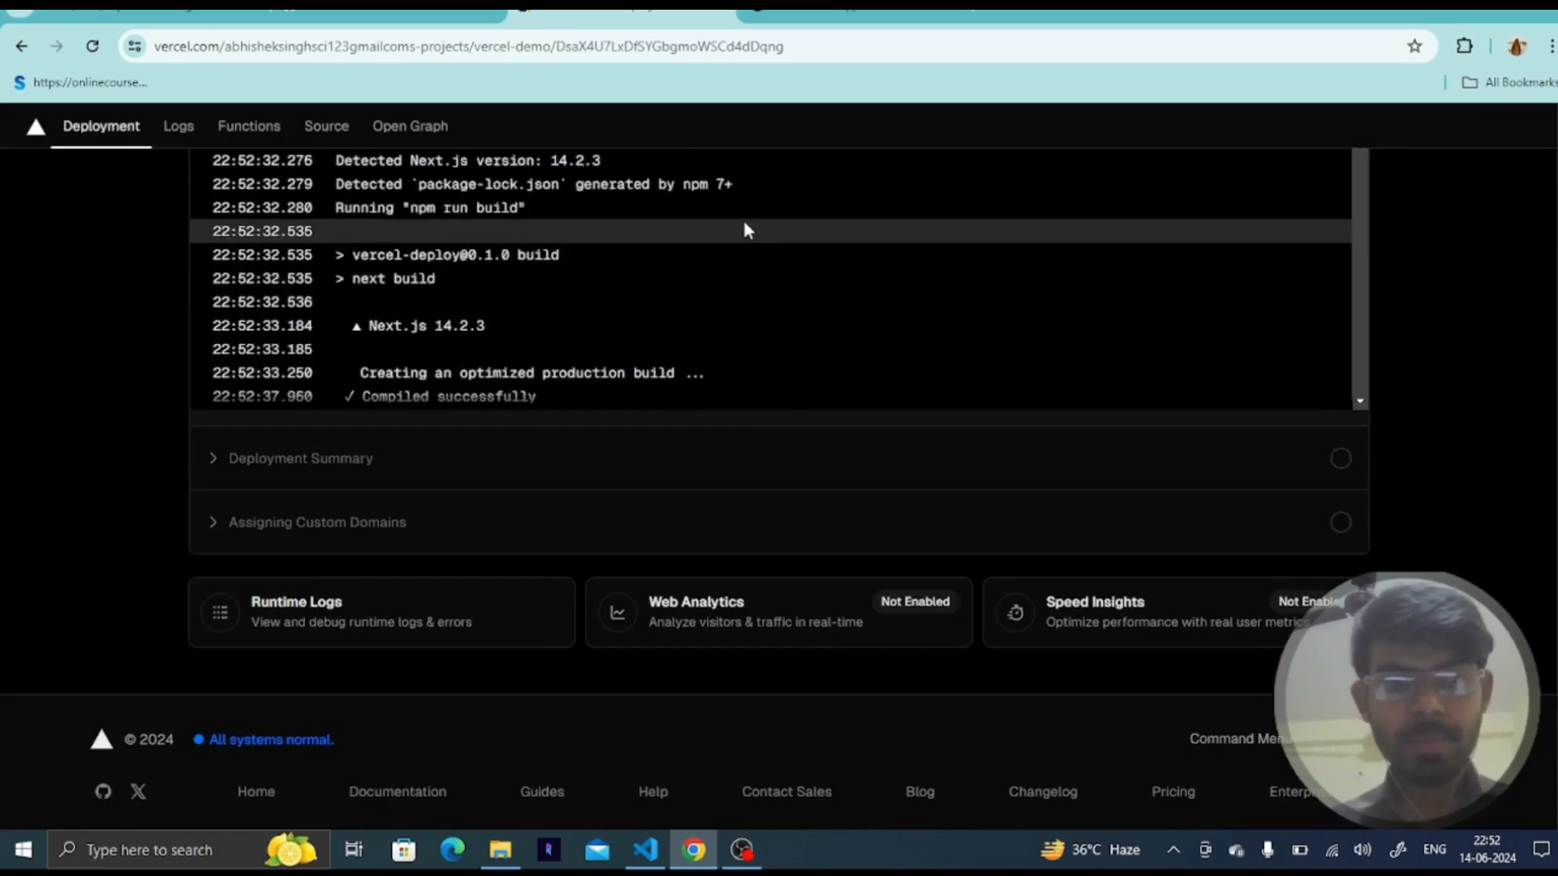
- Scroll through the develop deployment's build logs to follow the build until it completes
scroll(743, 221, "down", 7)
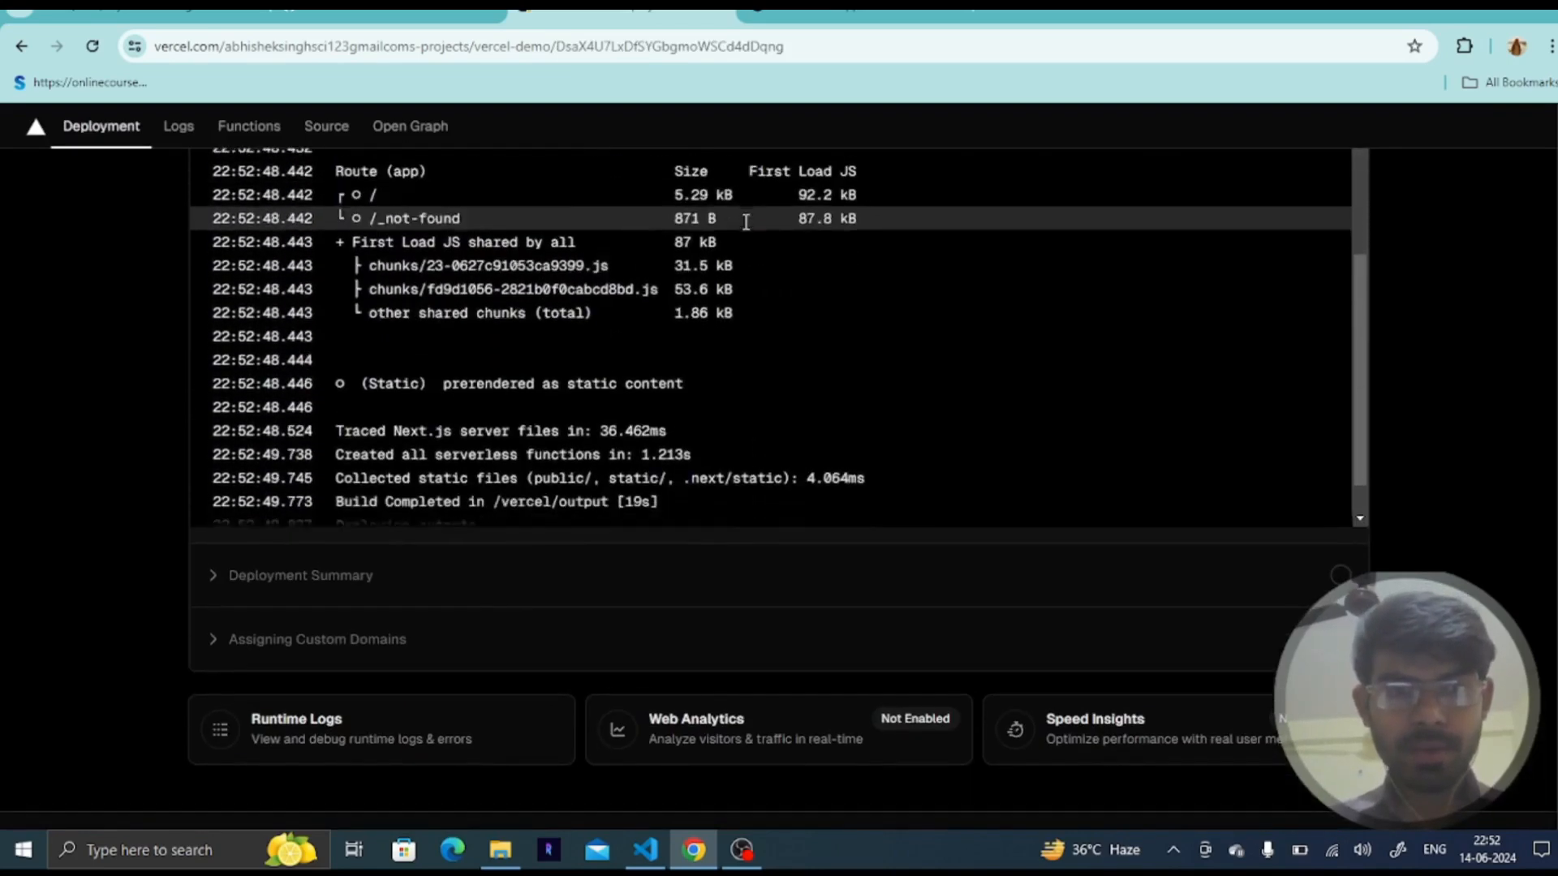
scroll(736, 367, "down", 1)
scroll(752, 392, "down", 1)
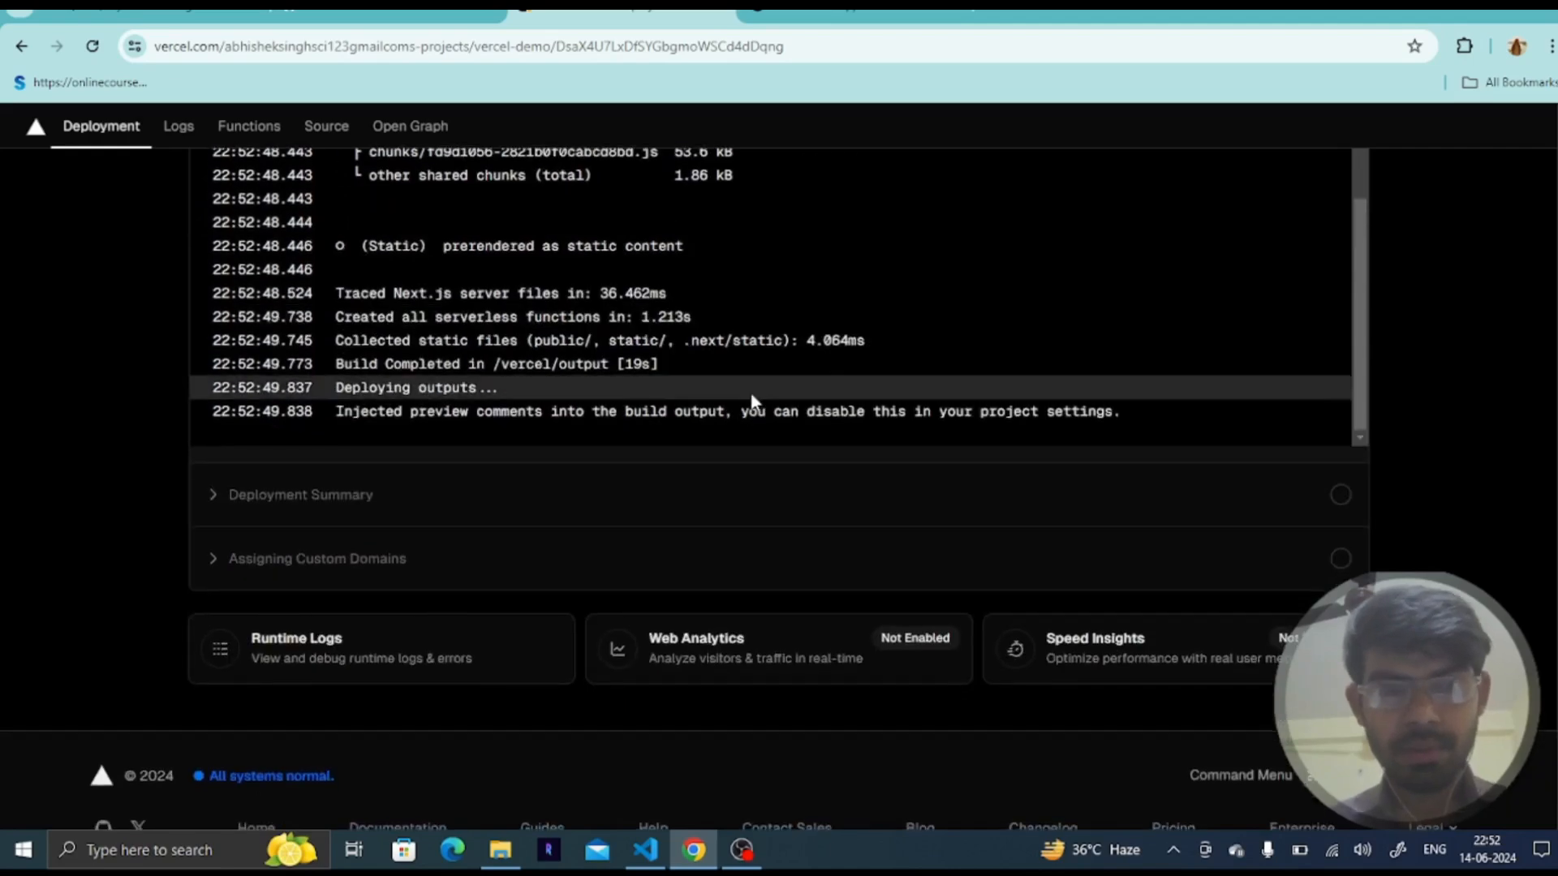
scroll(752, 398, "up", 10)
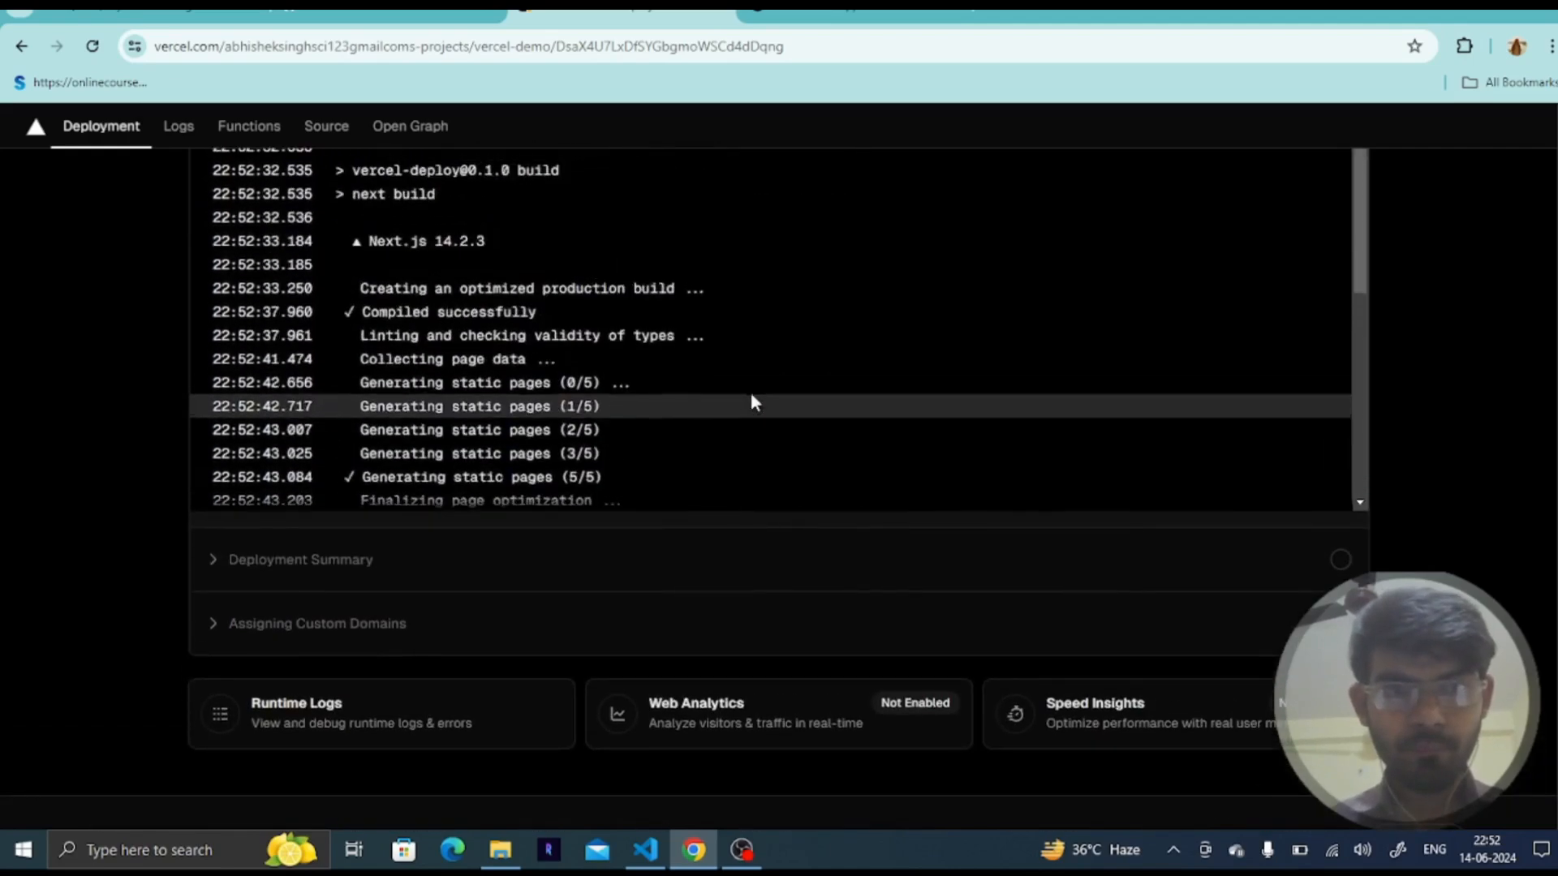
scroll(752, 392, "down", 10)
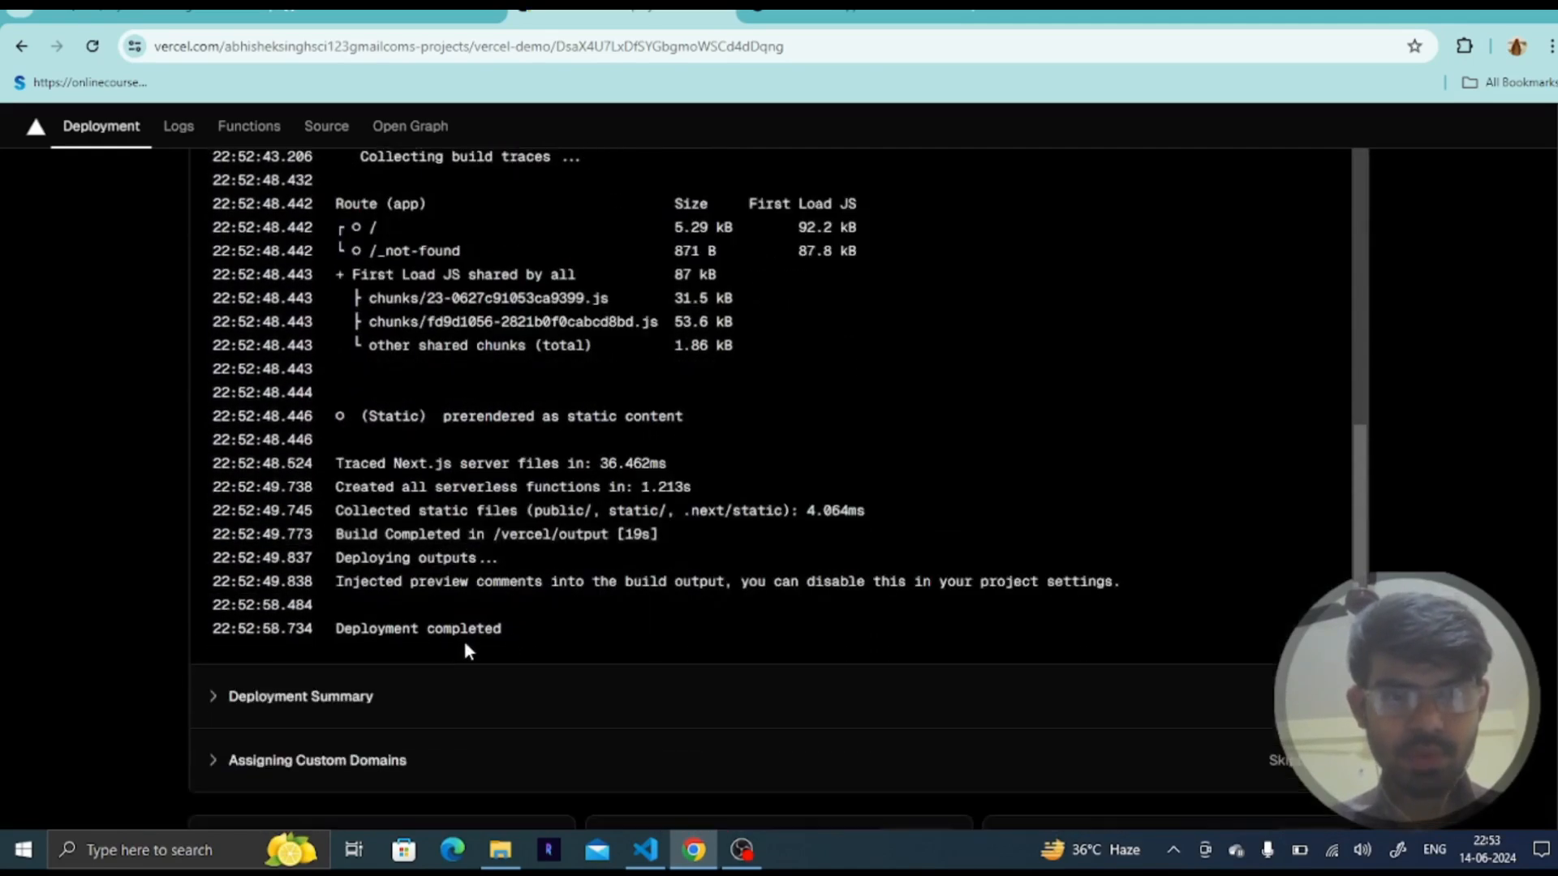
scroll(1111, 428, "up", 15)
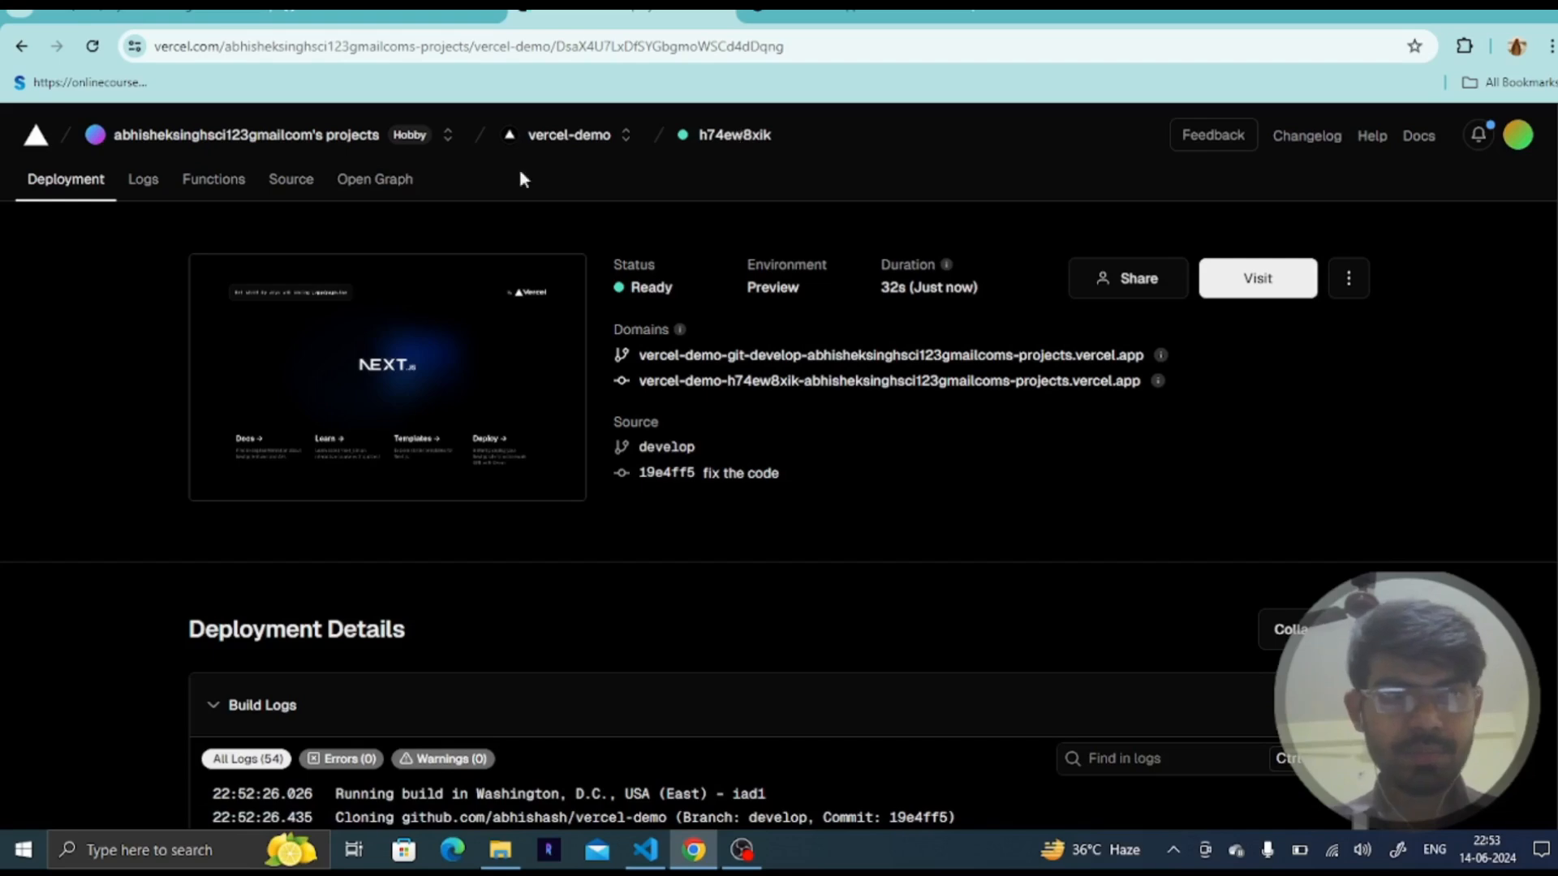
- Add the domain develop-git2-demo.vercel.app in the vercel-demo project's domain settings
left_click(18, 47)
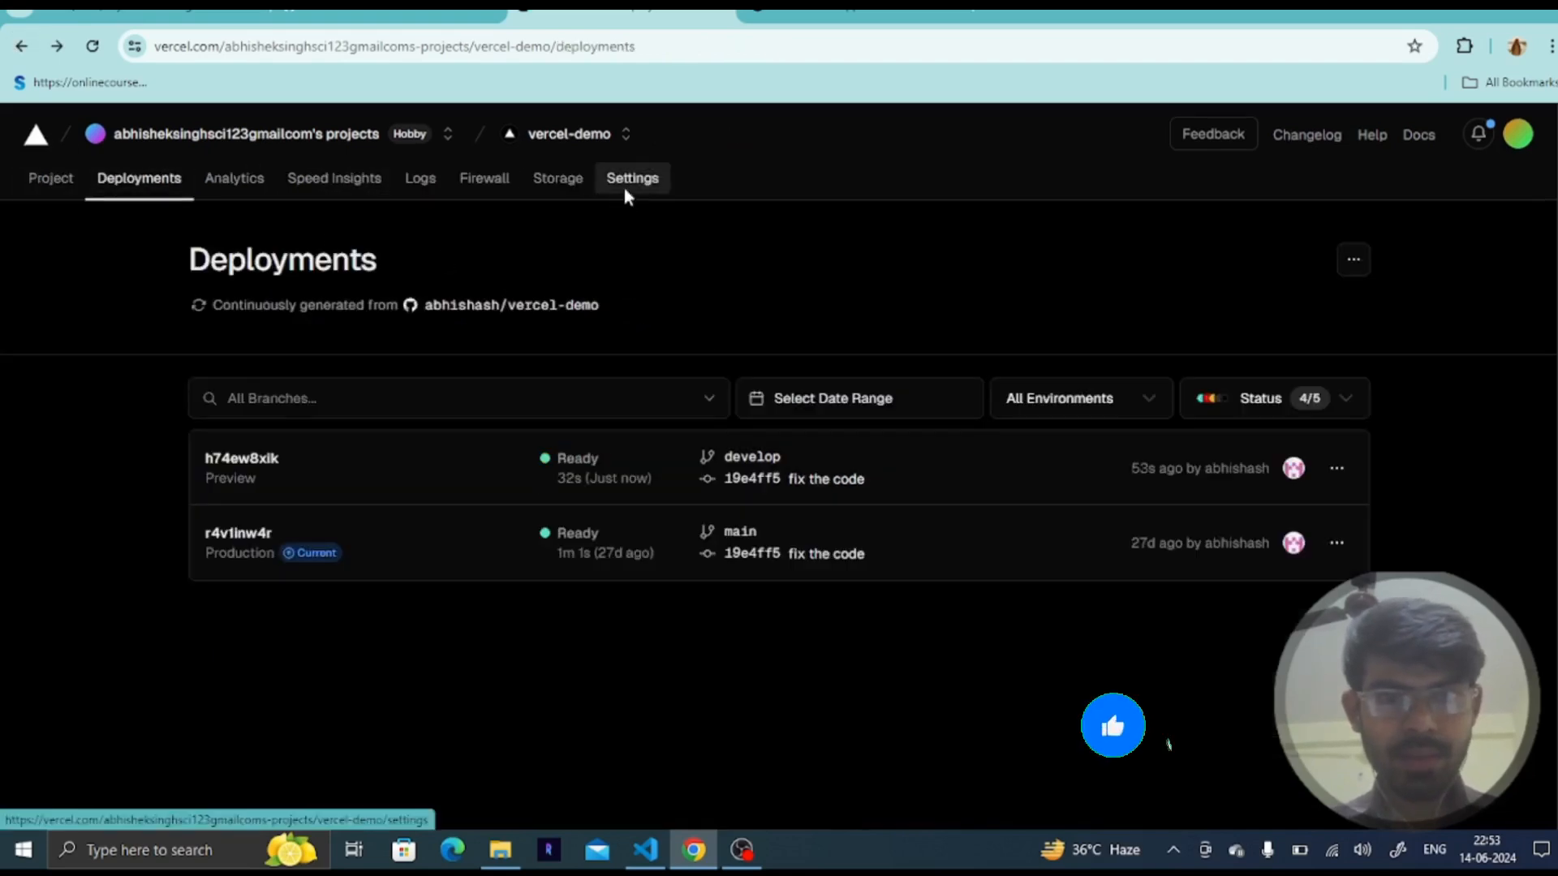
left_click(627, 188)
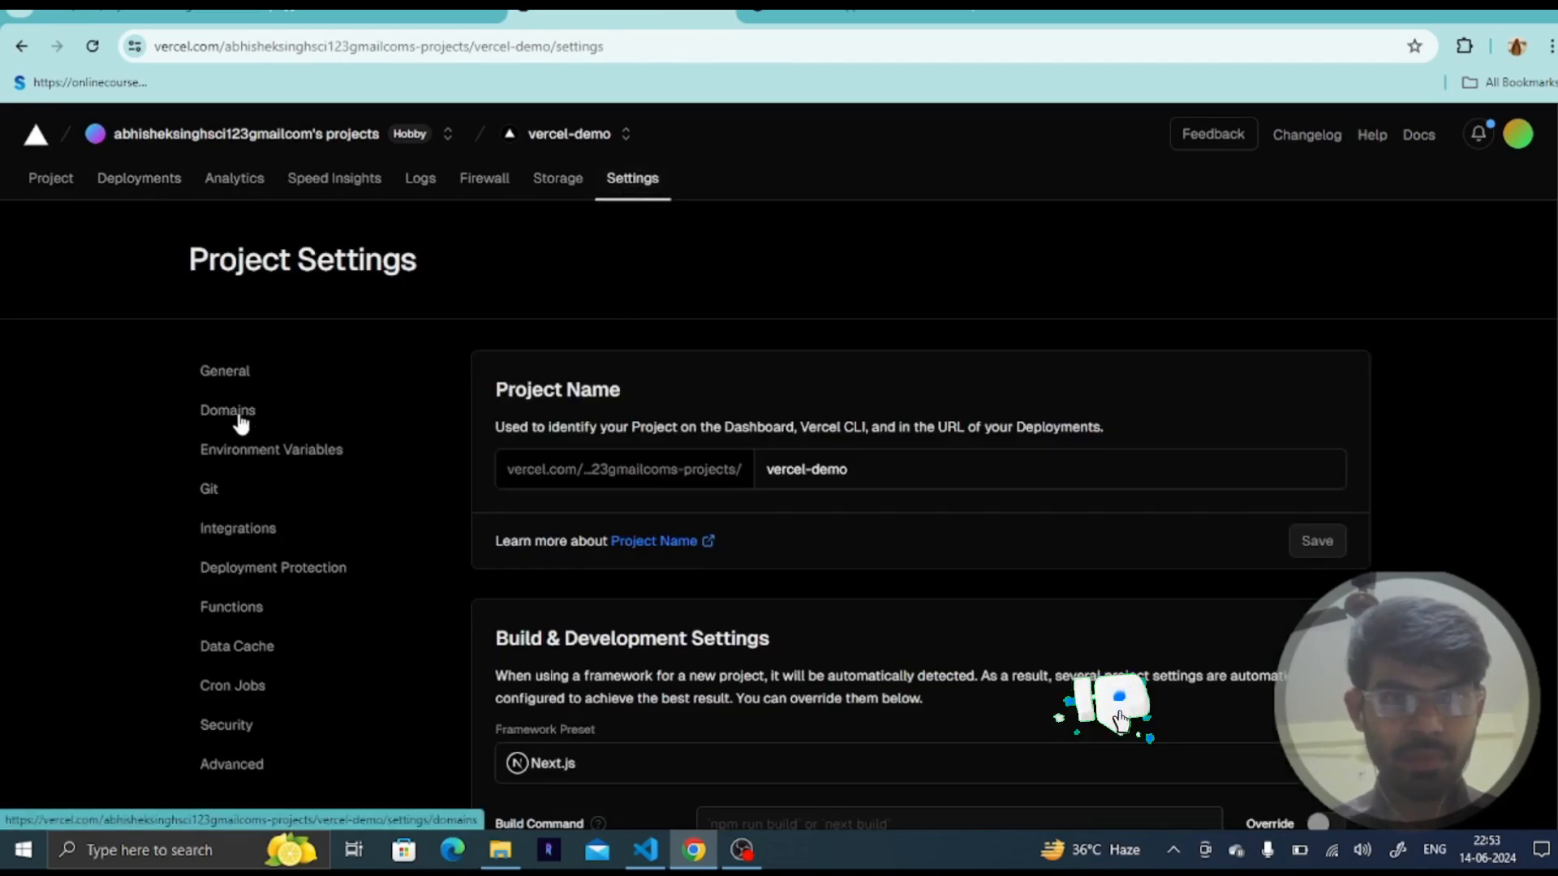
left_click(241, 416)
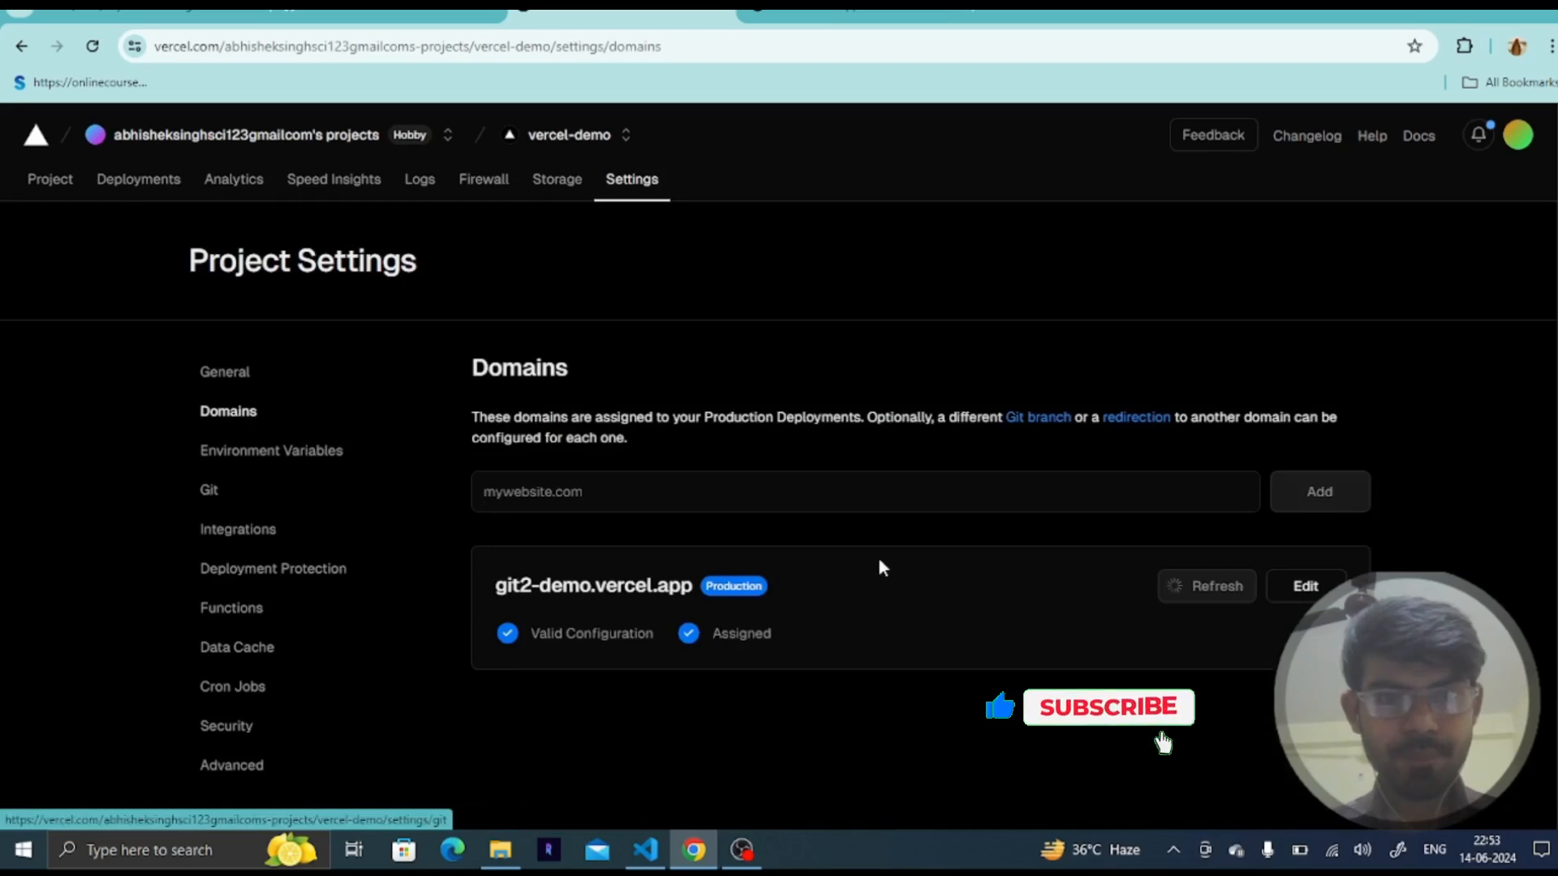
scroll(880, 563, "down", 2)
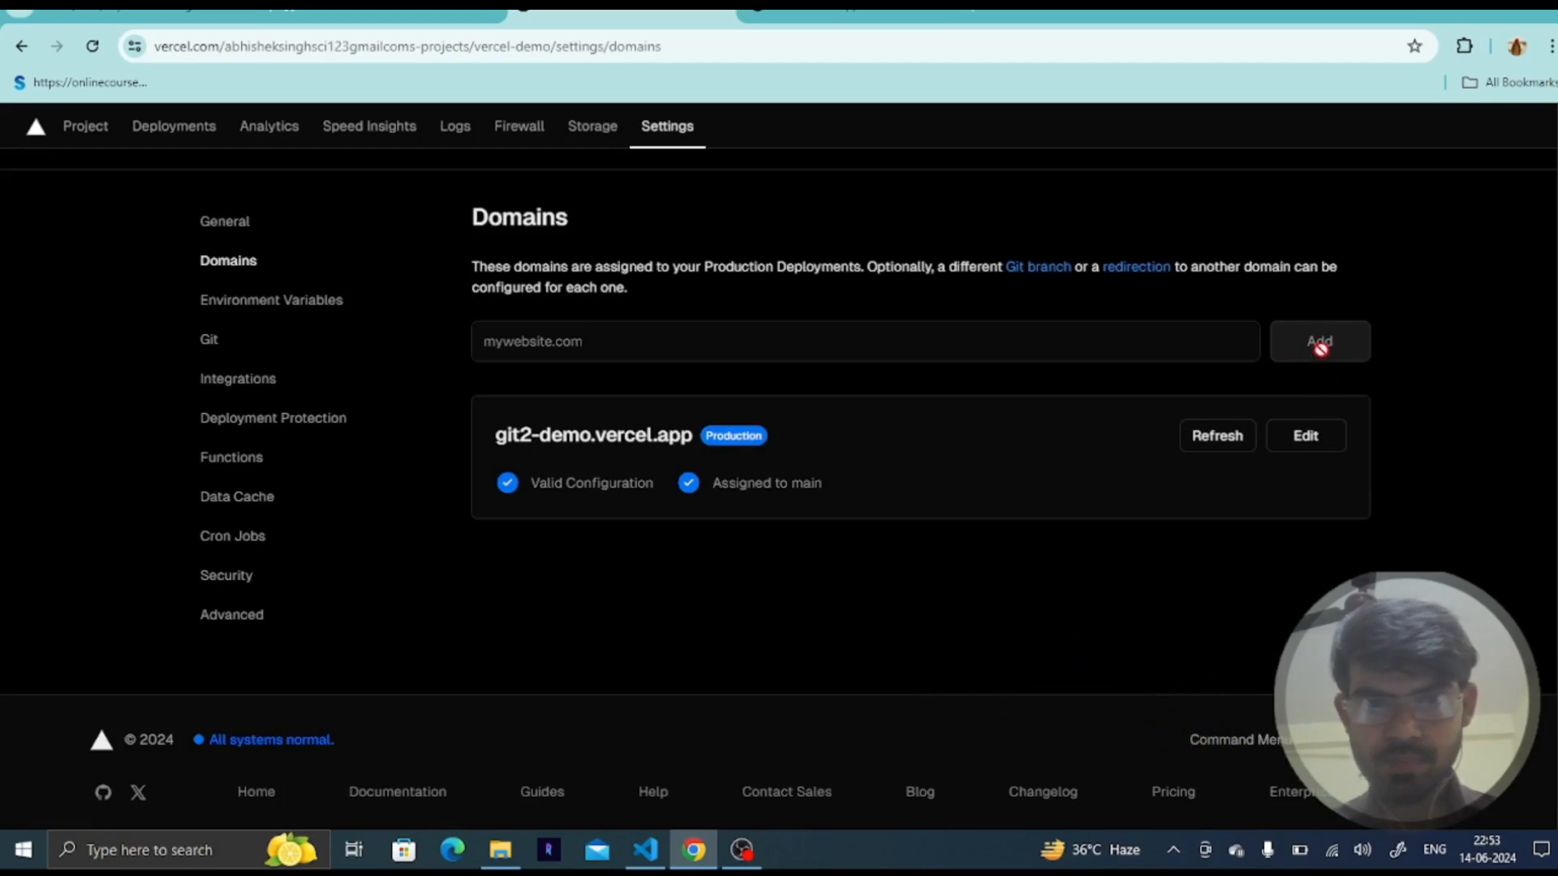
left_click_drag(698, 435, 469, 416)
key("ctrl+c")
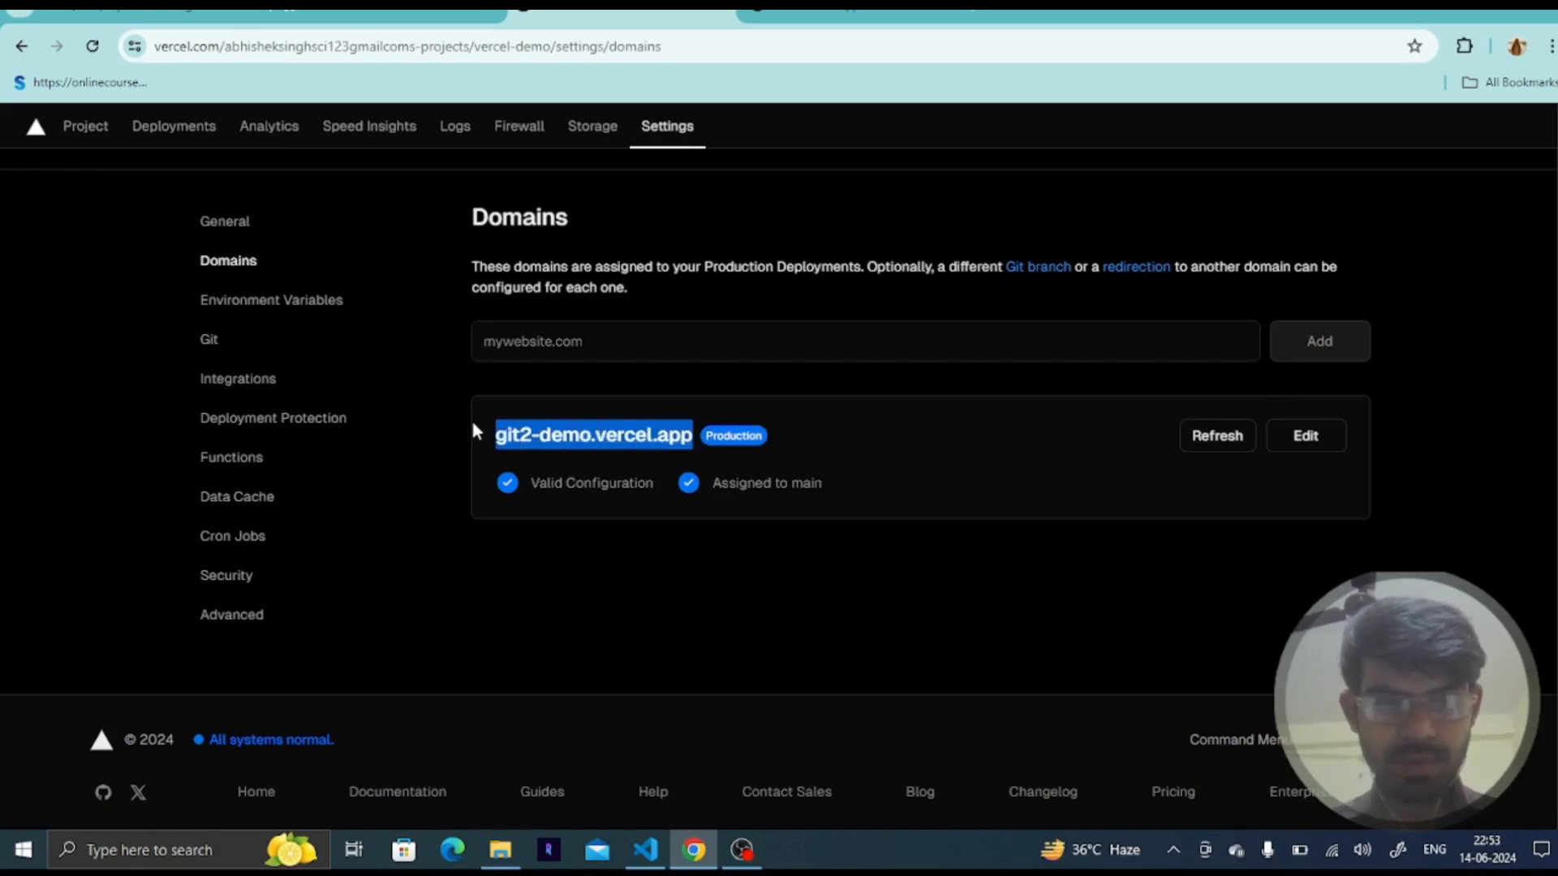
left_click(683, 341)
key("ctrl+v")
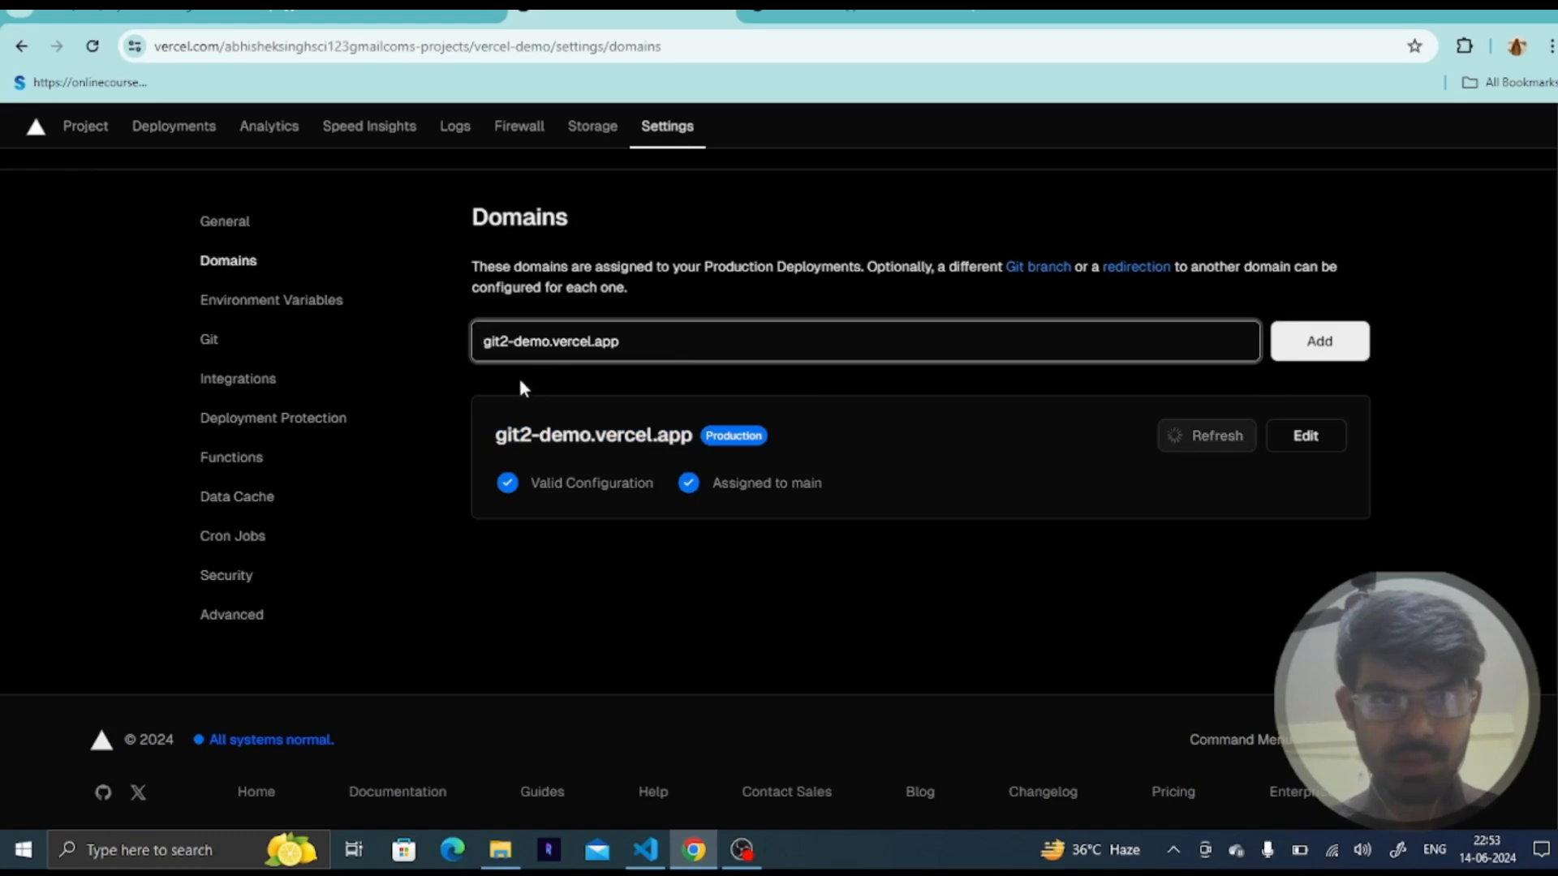
key("Home")
type("develop-")
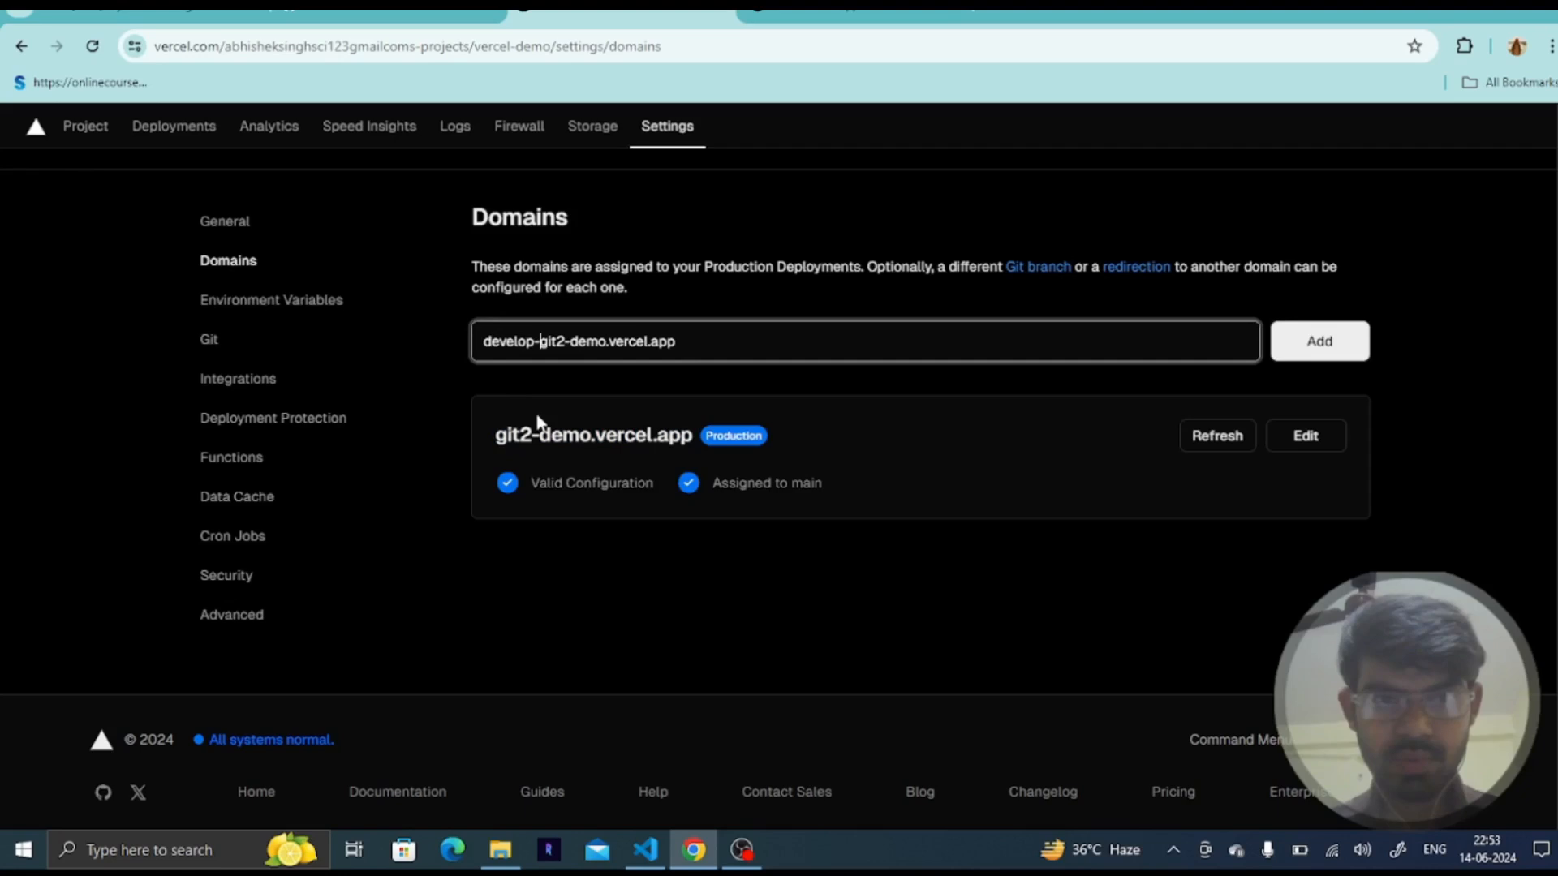
left_click(1327, 344)
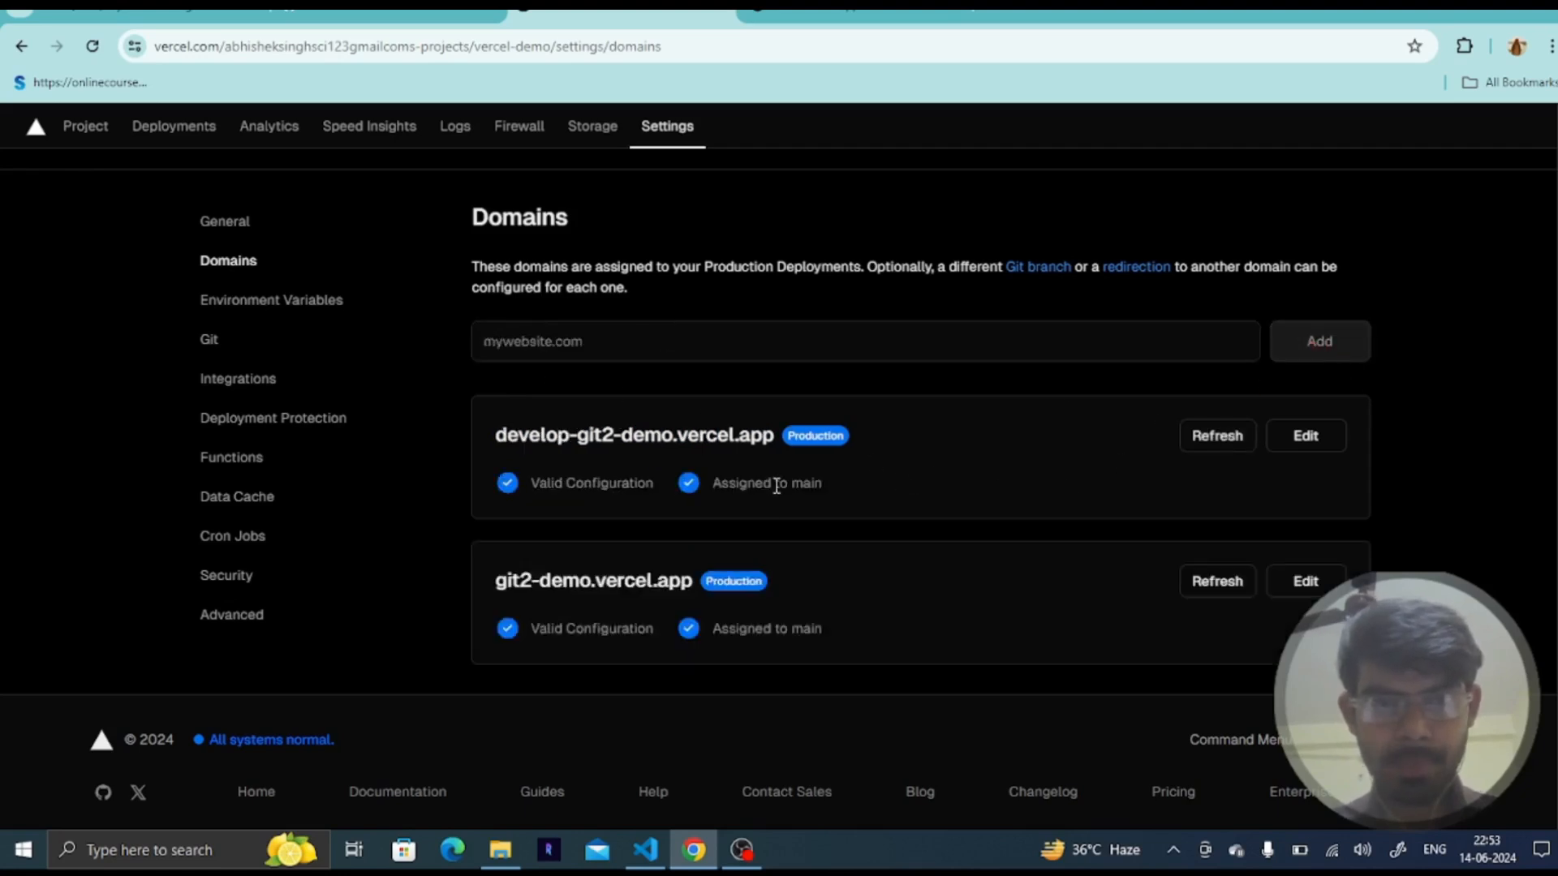
- Assign the develop-git2-demo.vercel.app domain to the develop Git branch, save it, and open the domain
left_click(1313, 439)
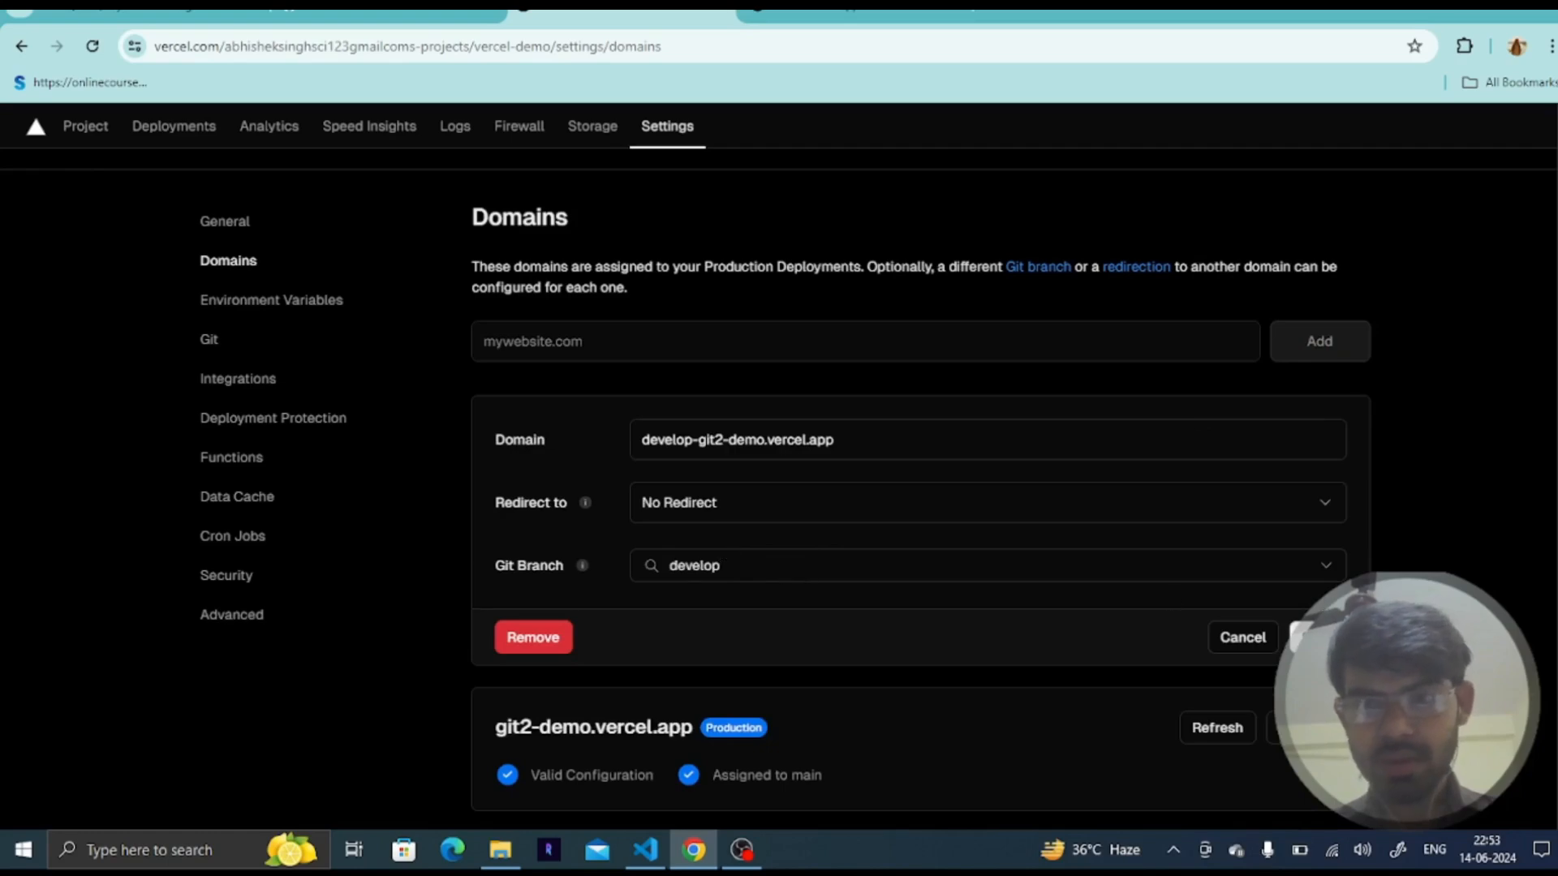
left_click(1319, 638)
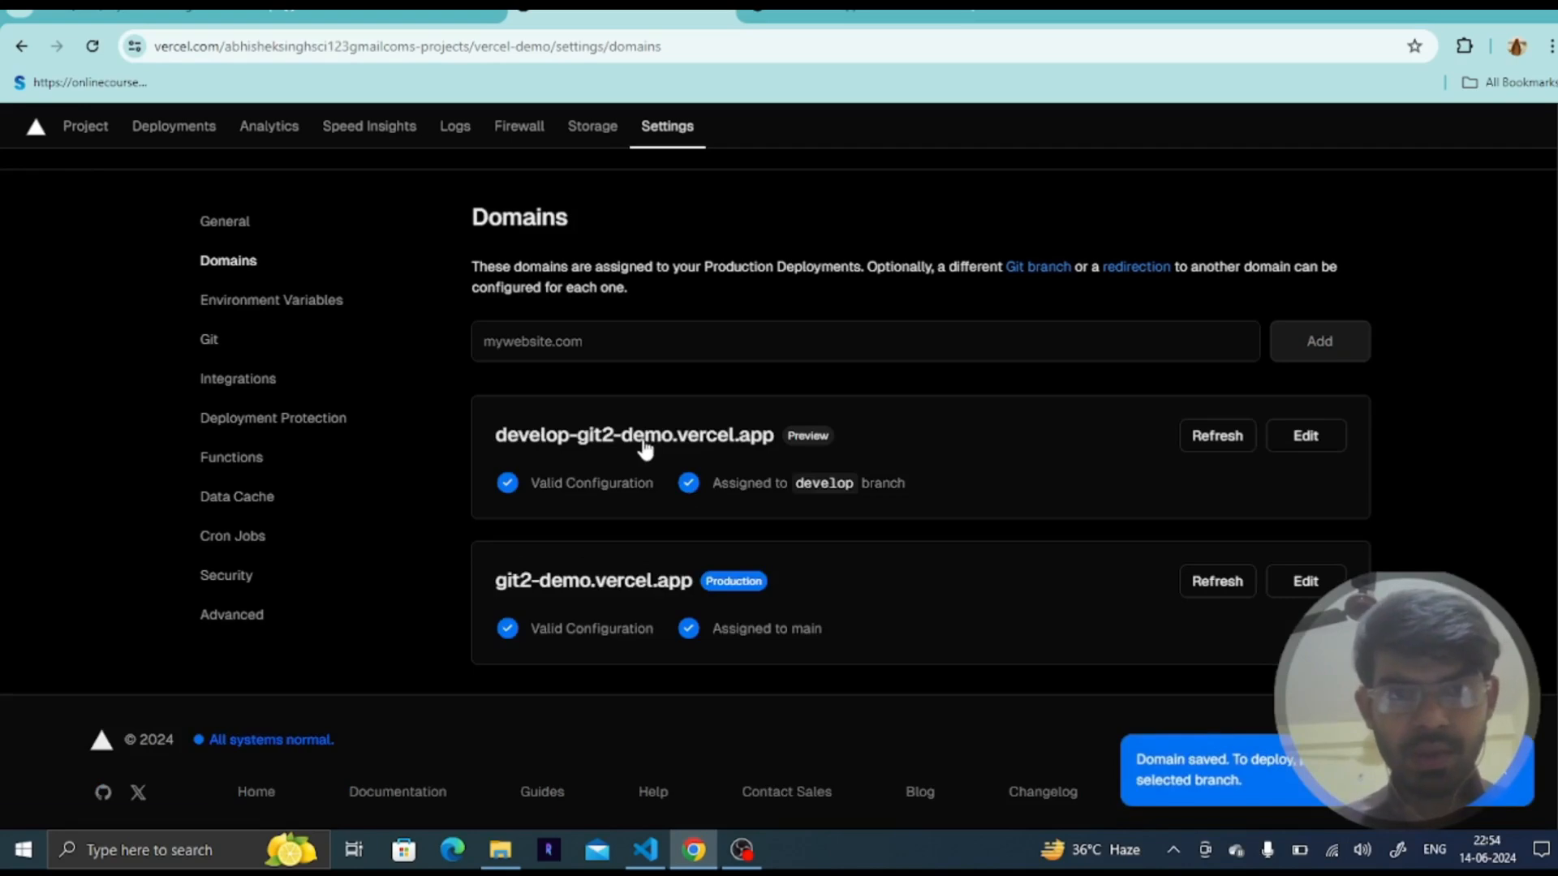
left_click(645, 436)
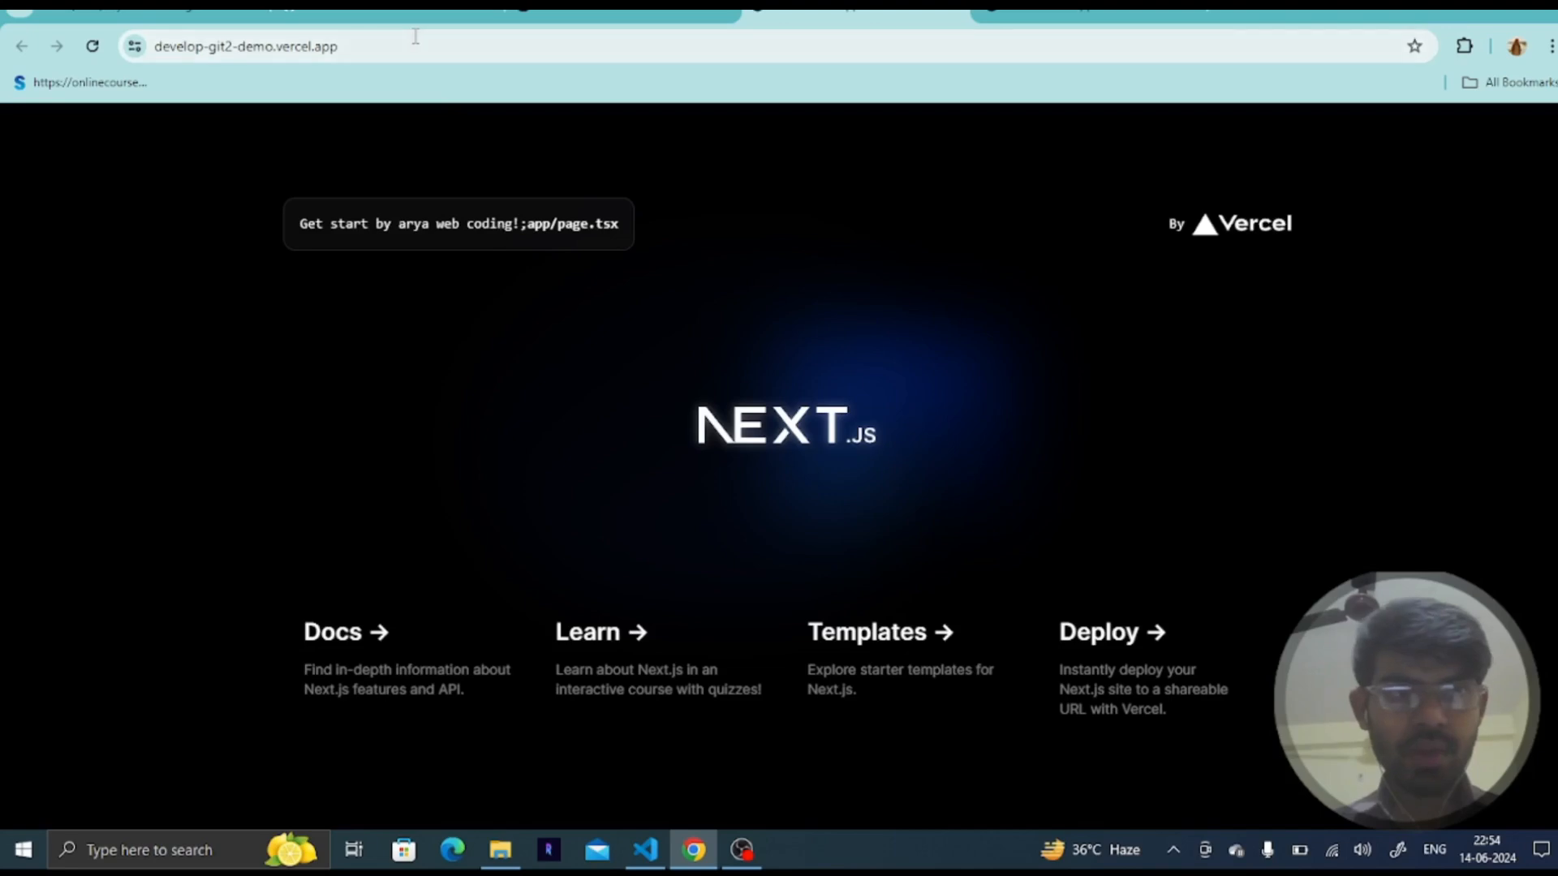
- Navigate to the /about page on the develop domain and reload it
left_click(416, 37)
left_click(416, 37)
type("/about")
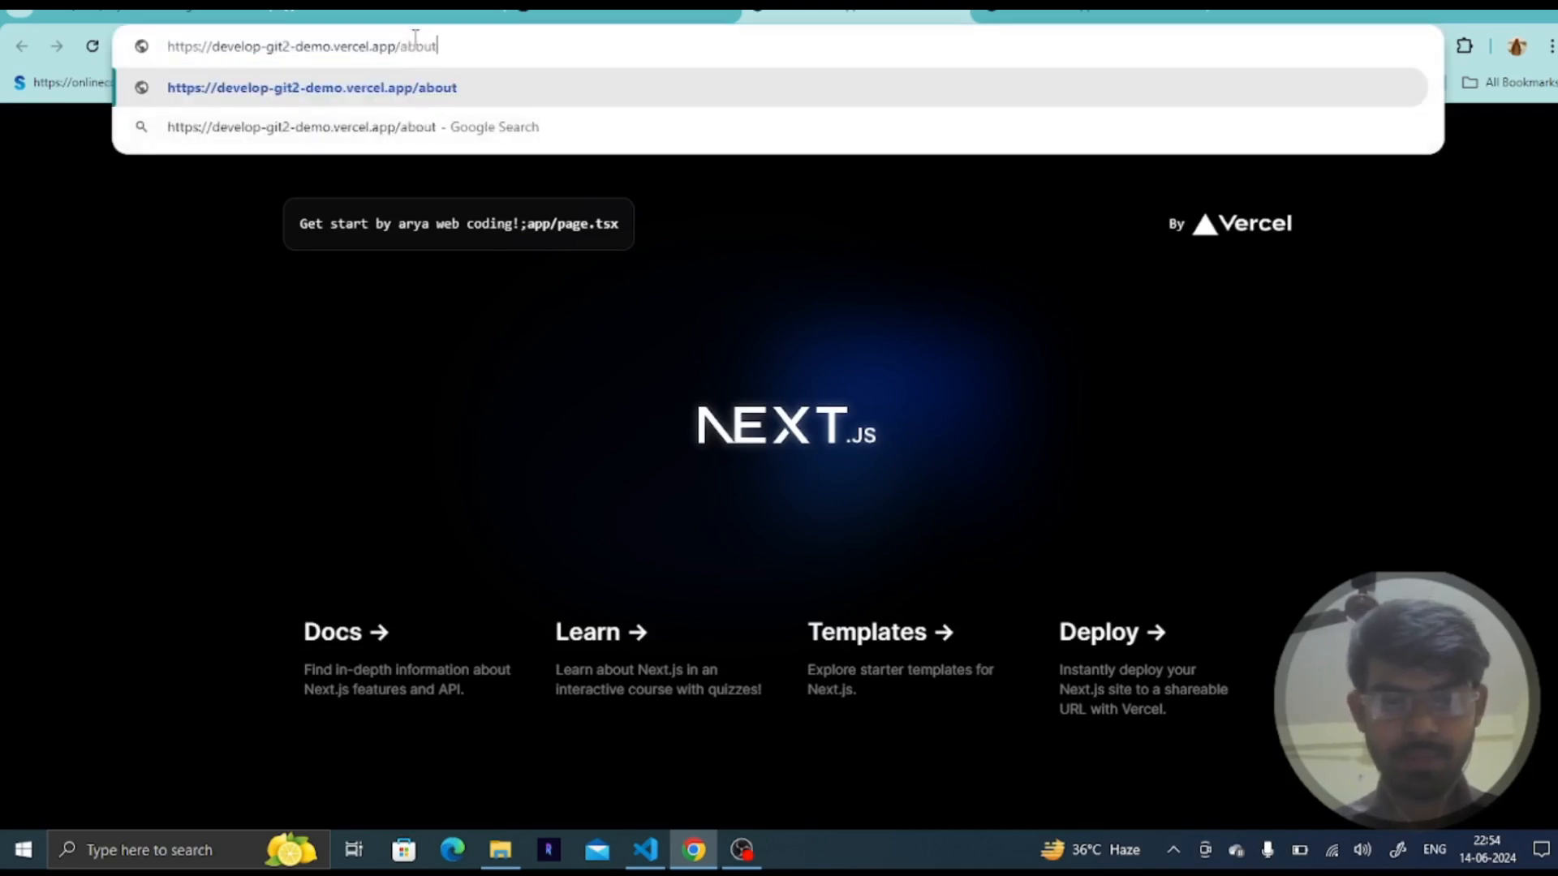
key("Return")
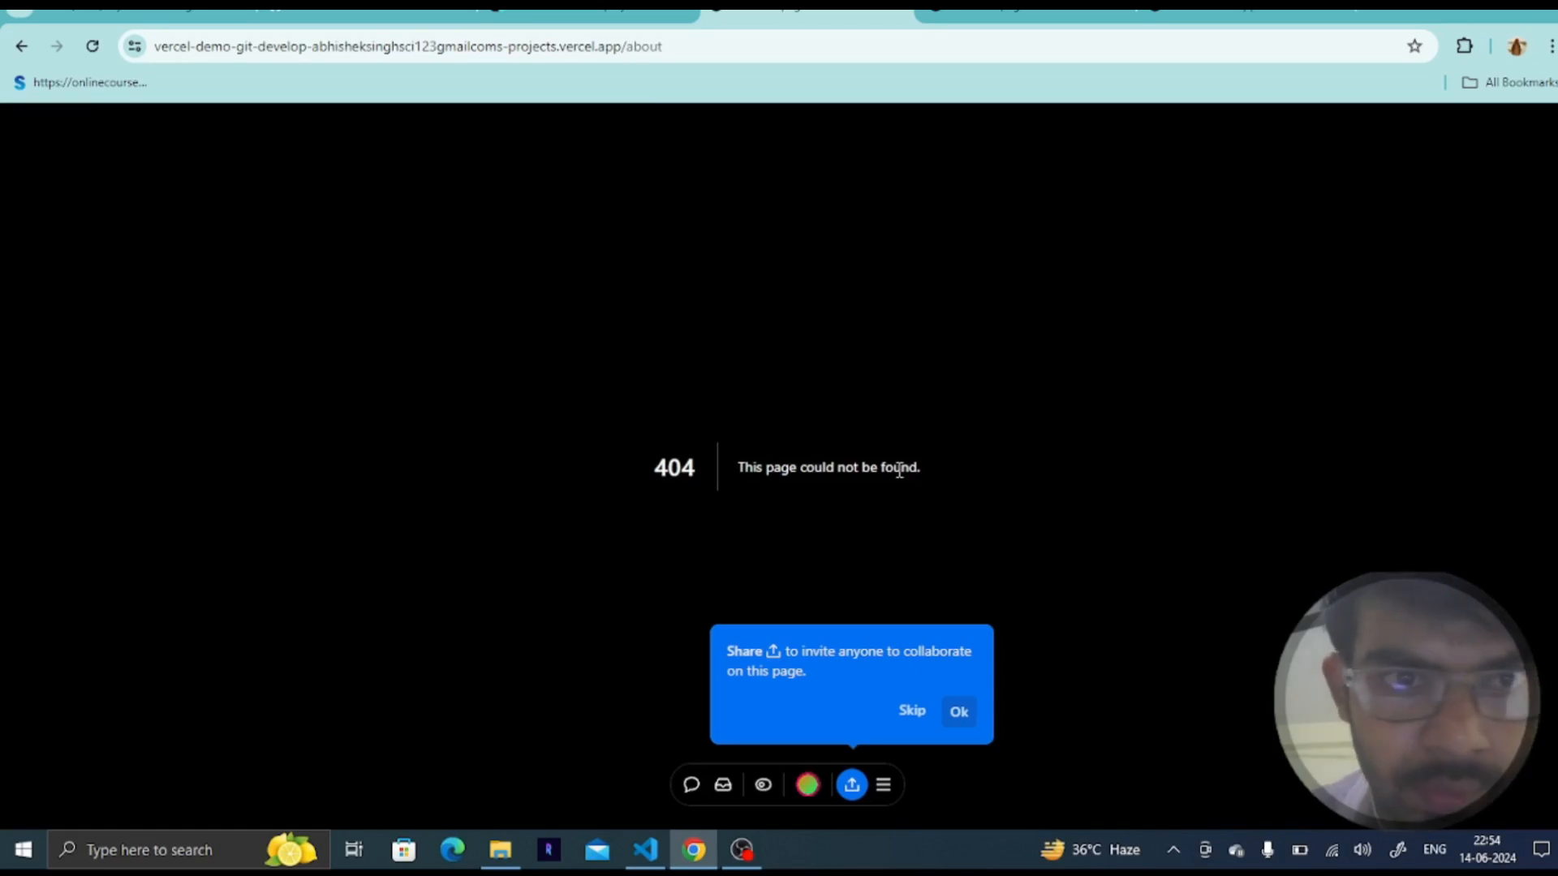
left_click(715, 46)
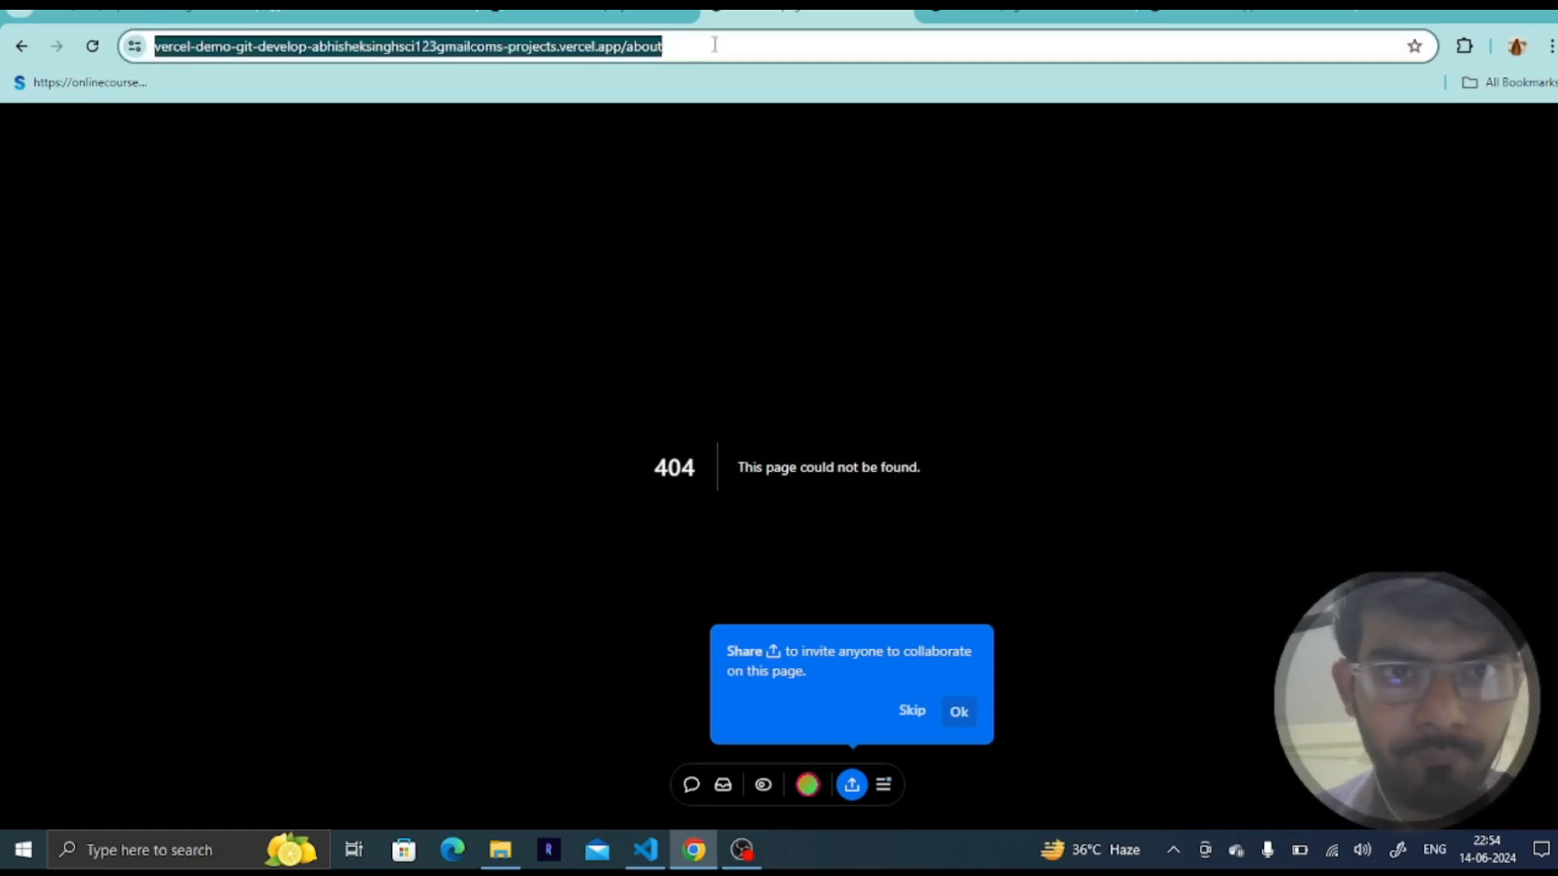
key("Return")
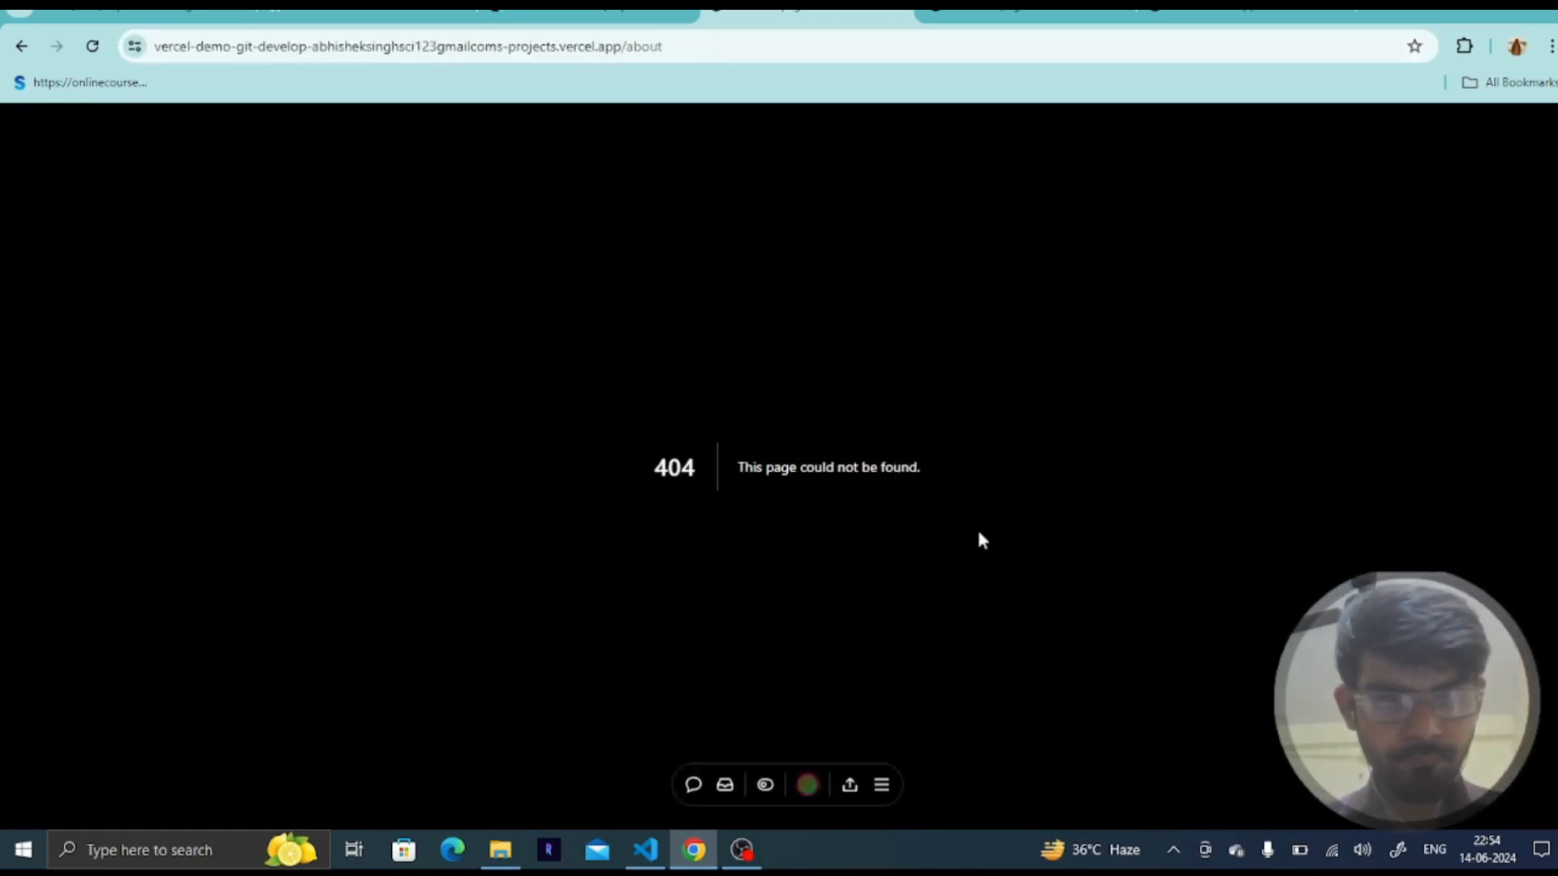
- Switch to the code editor and open the staged about page file's changes in source control
key("alt+Tab")
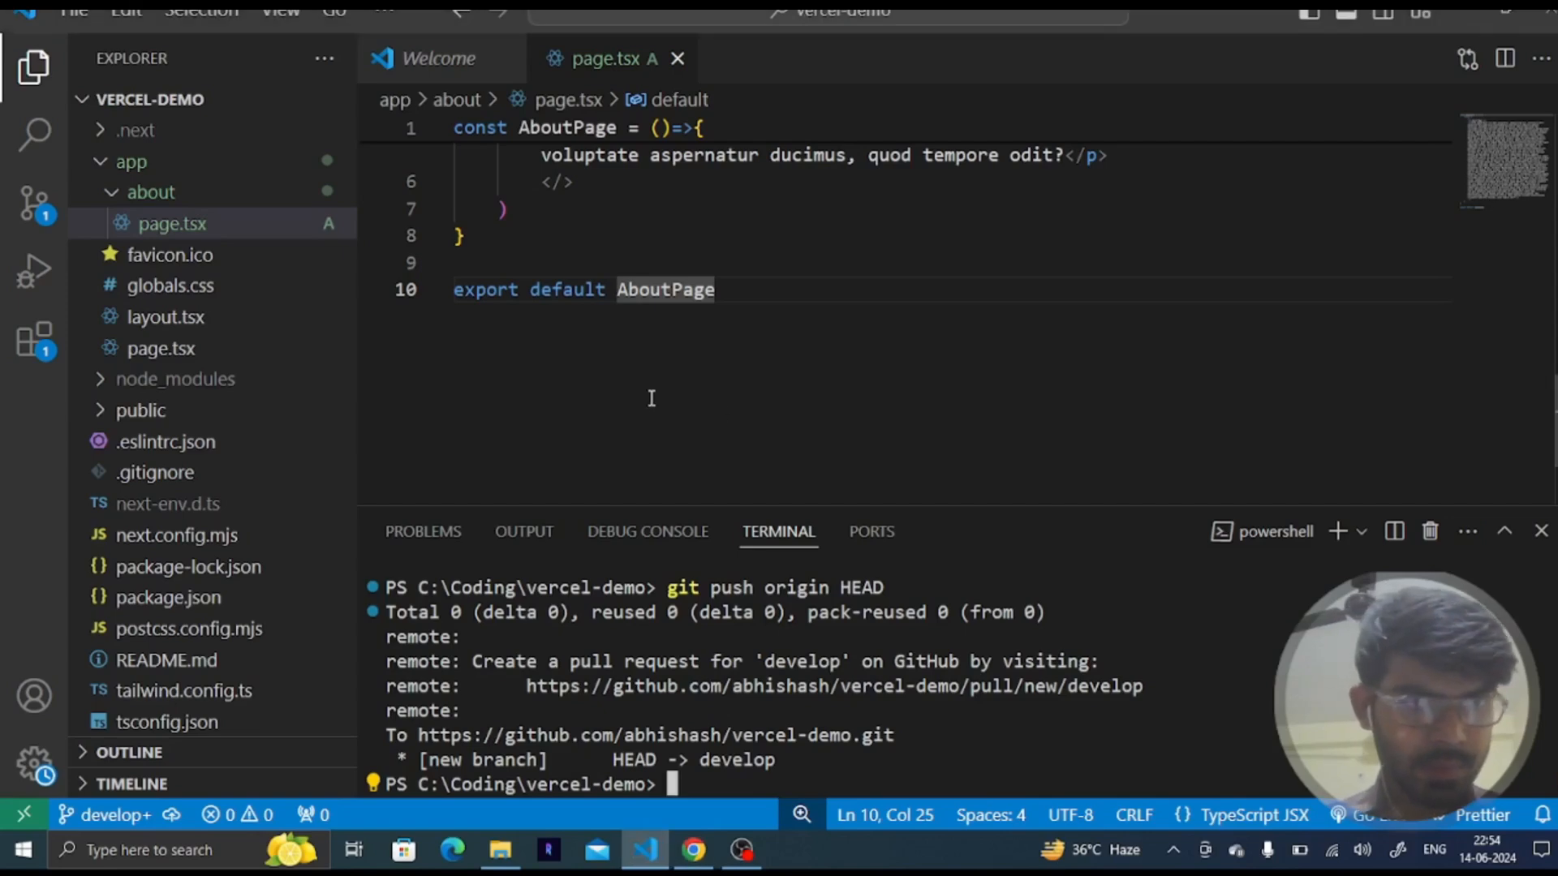
left_click(34, 217)
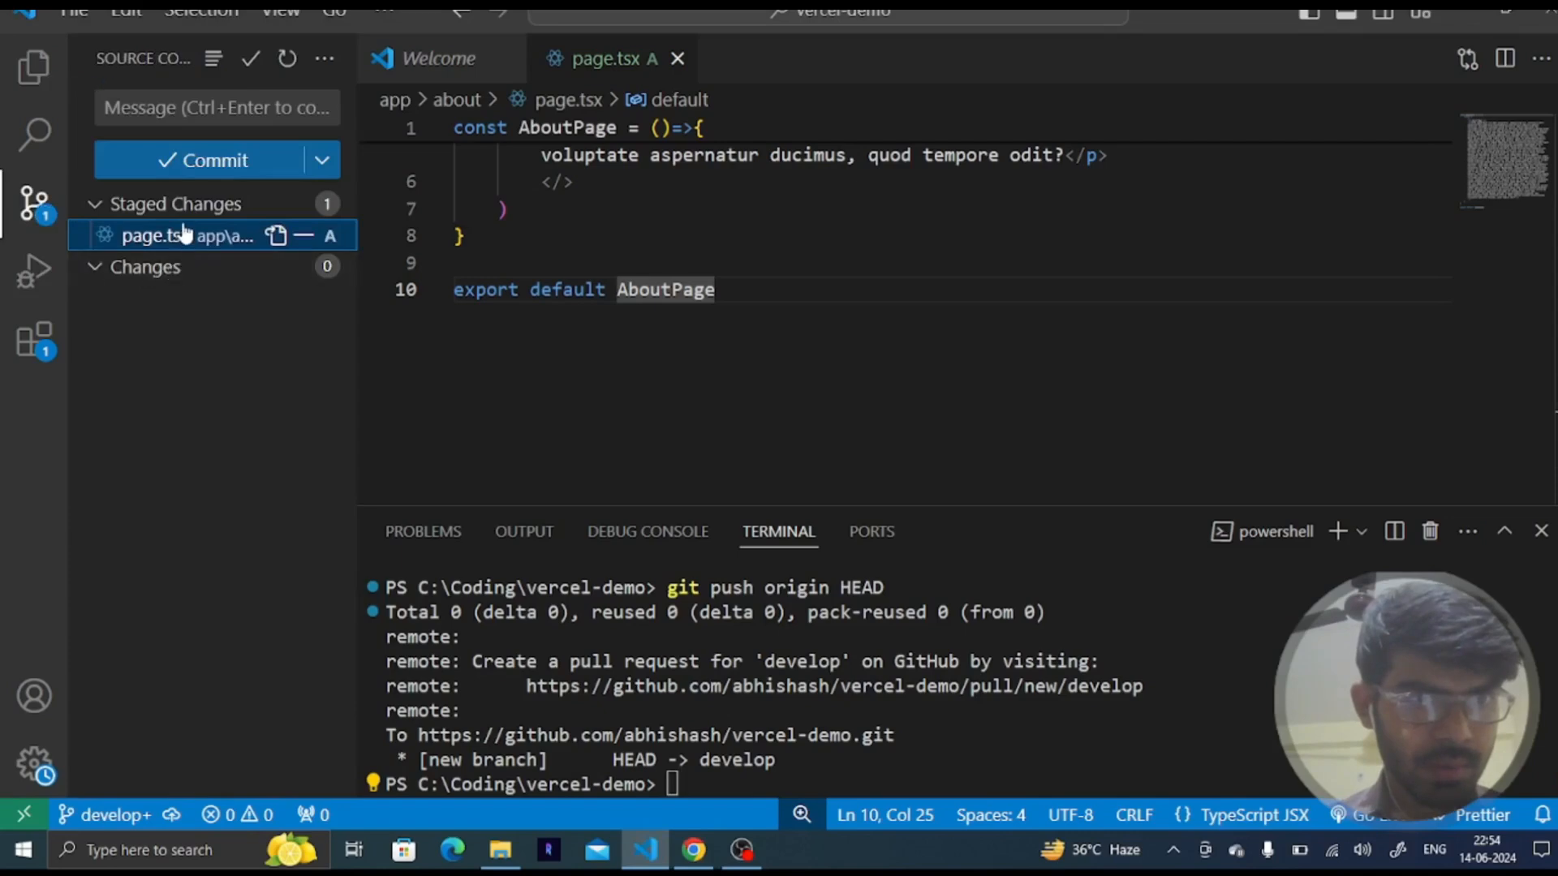
left_click(183, 236)
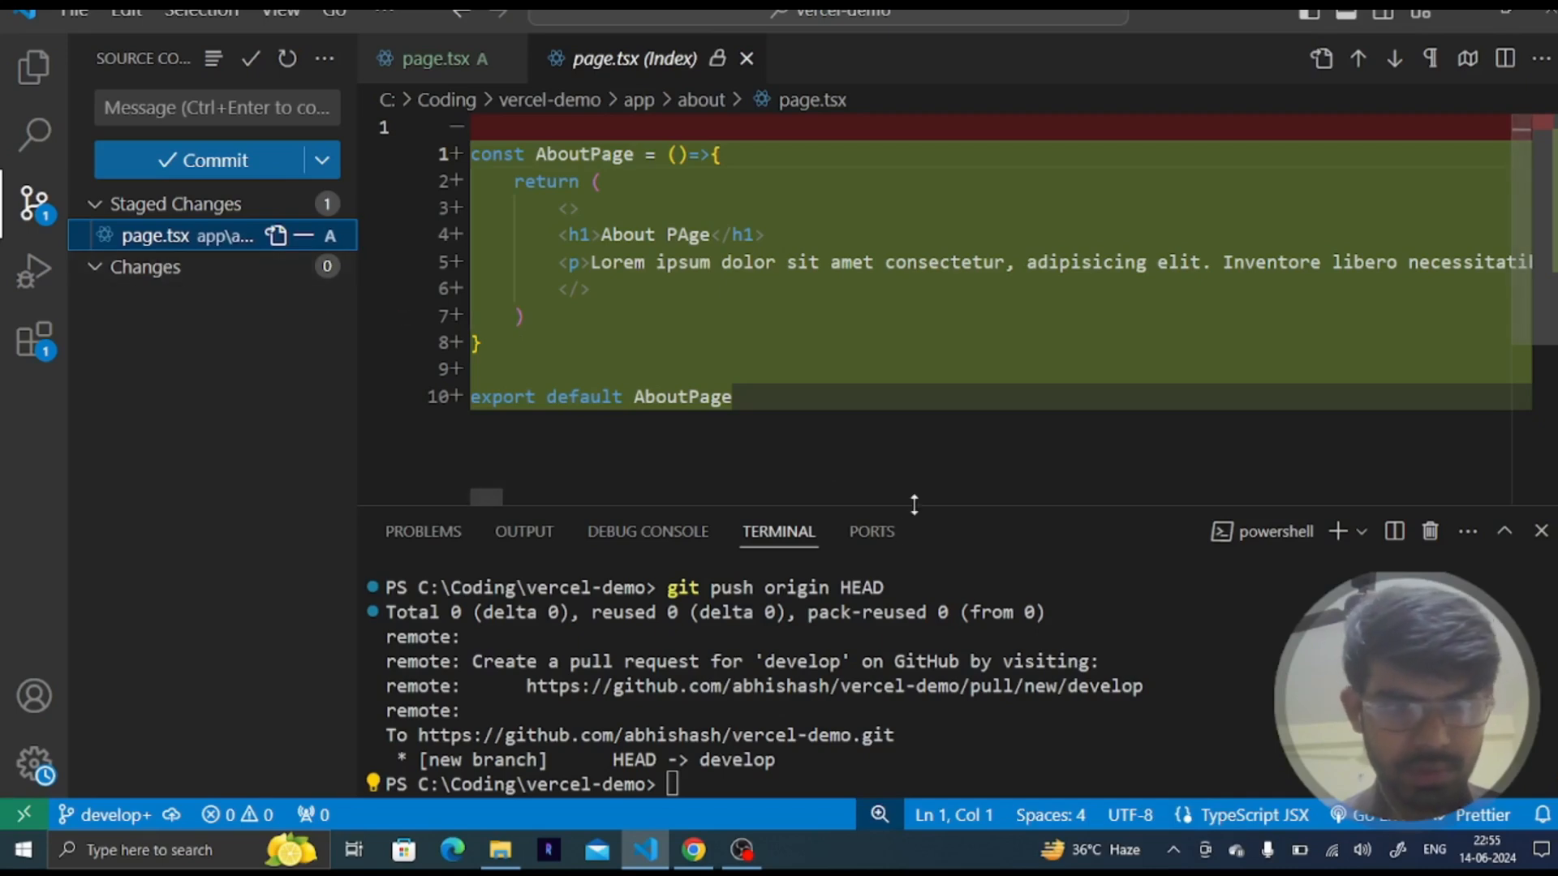
left_click(818, 780)
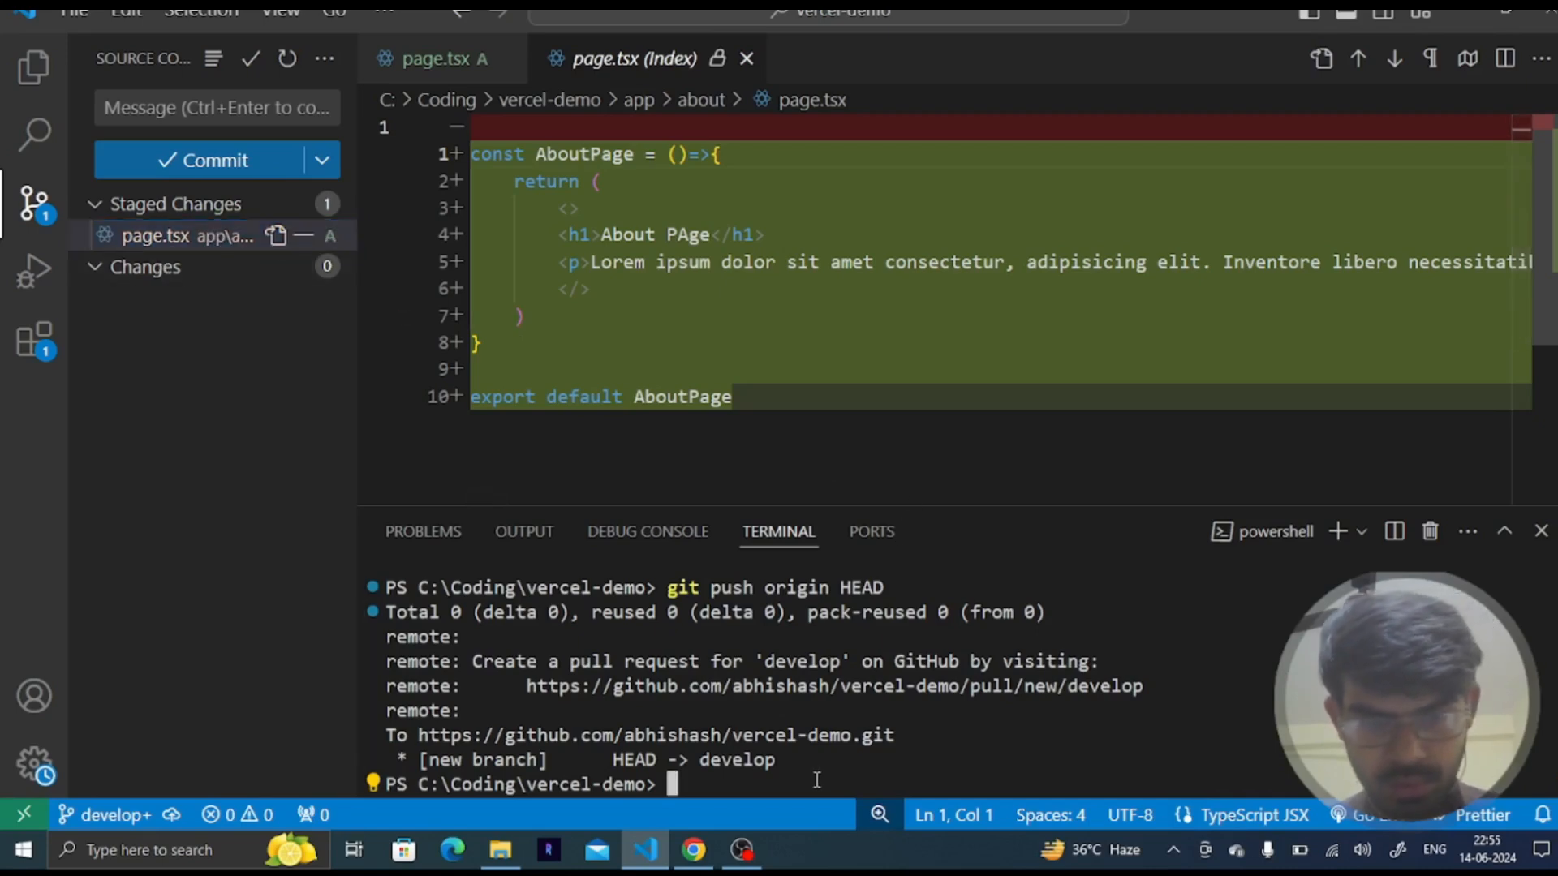
- Commit the staged about page in the terminal with git commit -m 'set about page'
key("Up")
key("Up")
key("Up")
key("Up")
key("Down")
key("Down")
key("Down")
key("Down")
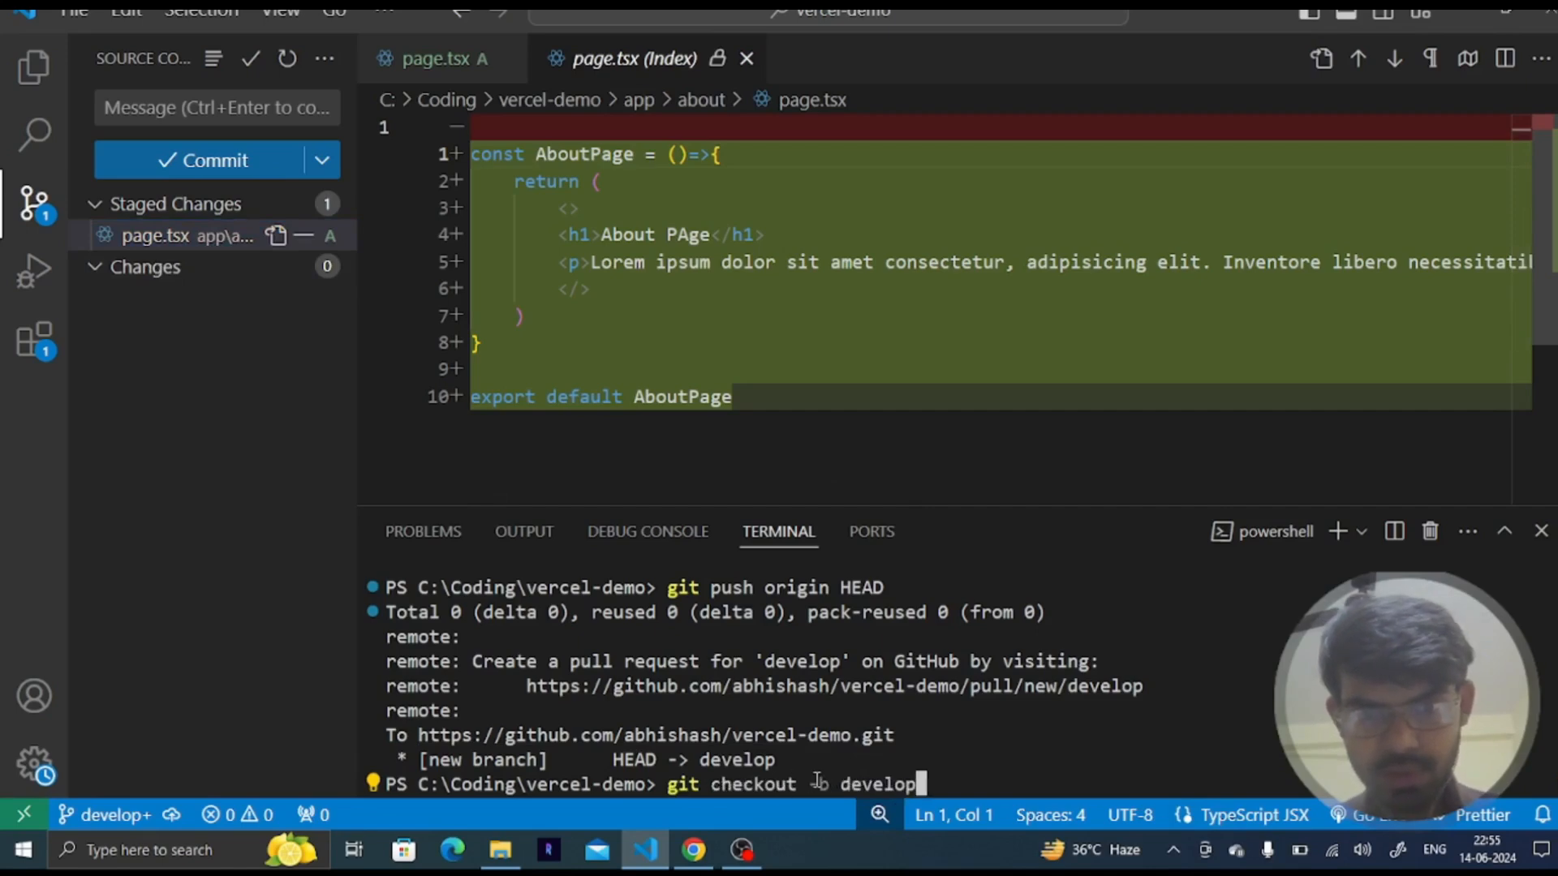
key("Up")
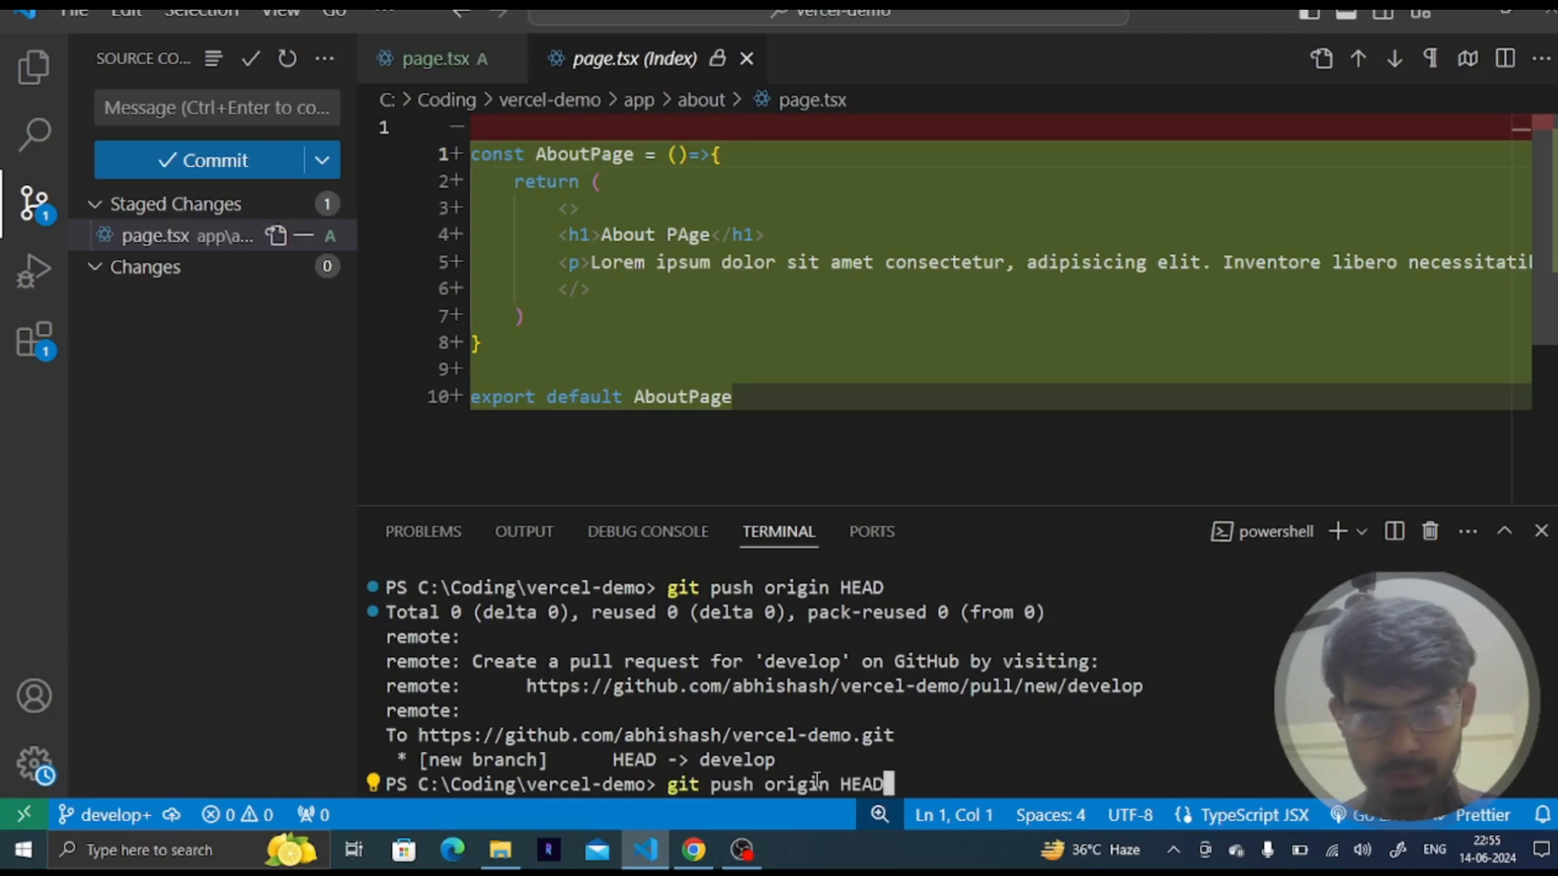
key("Up")
key("BackSpace")
key("BackSpace")
key("BackSpace")
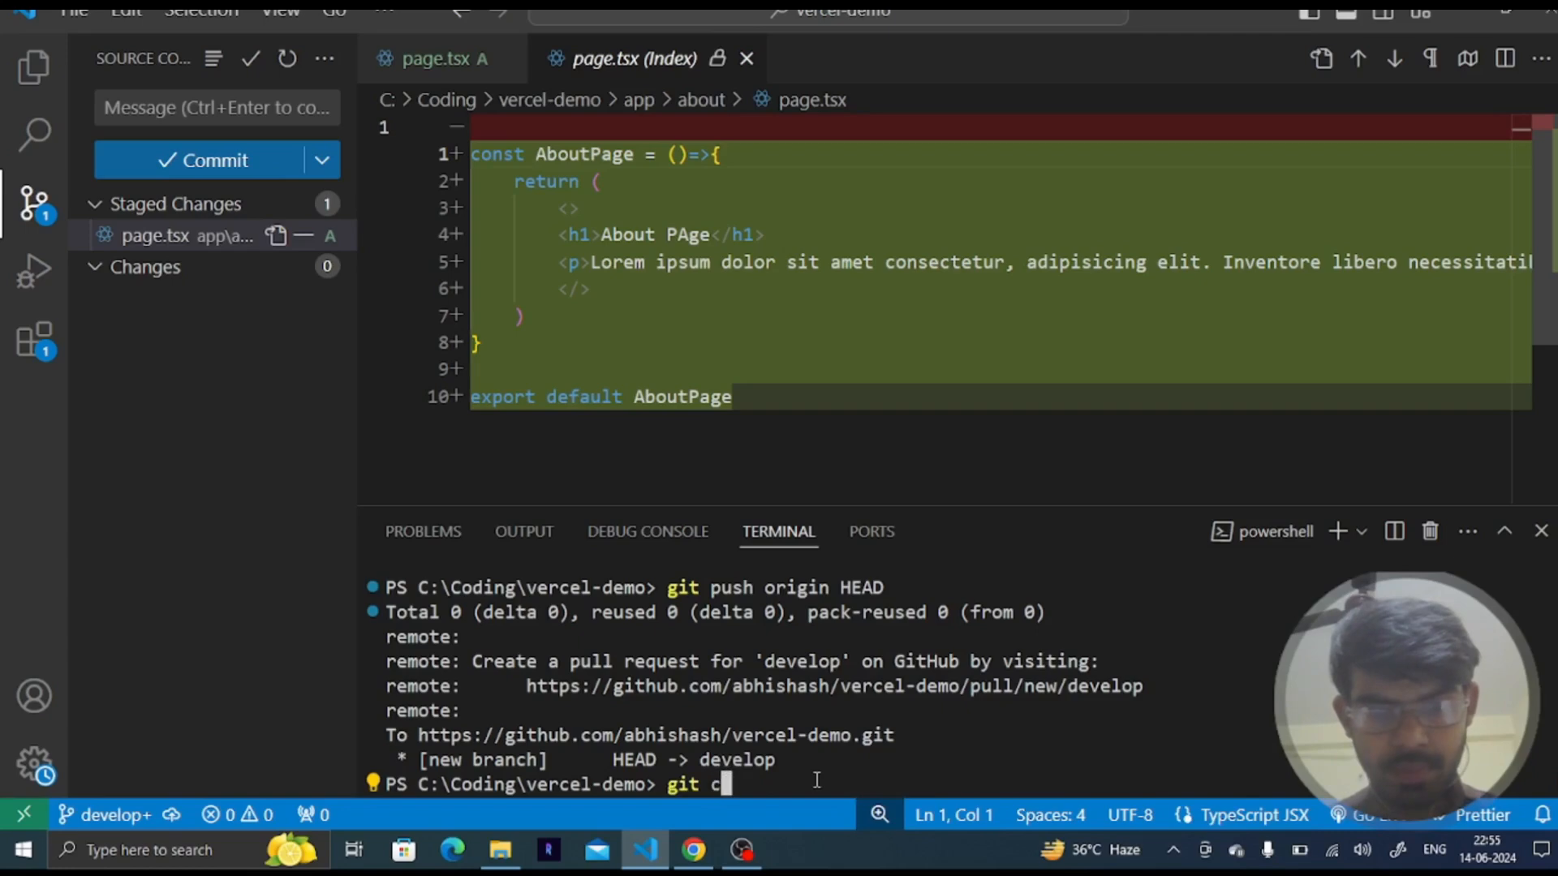
type("mmit -m")
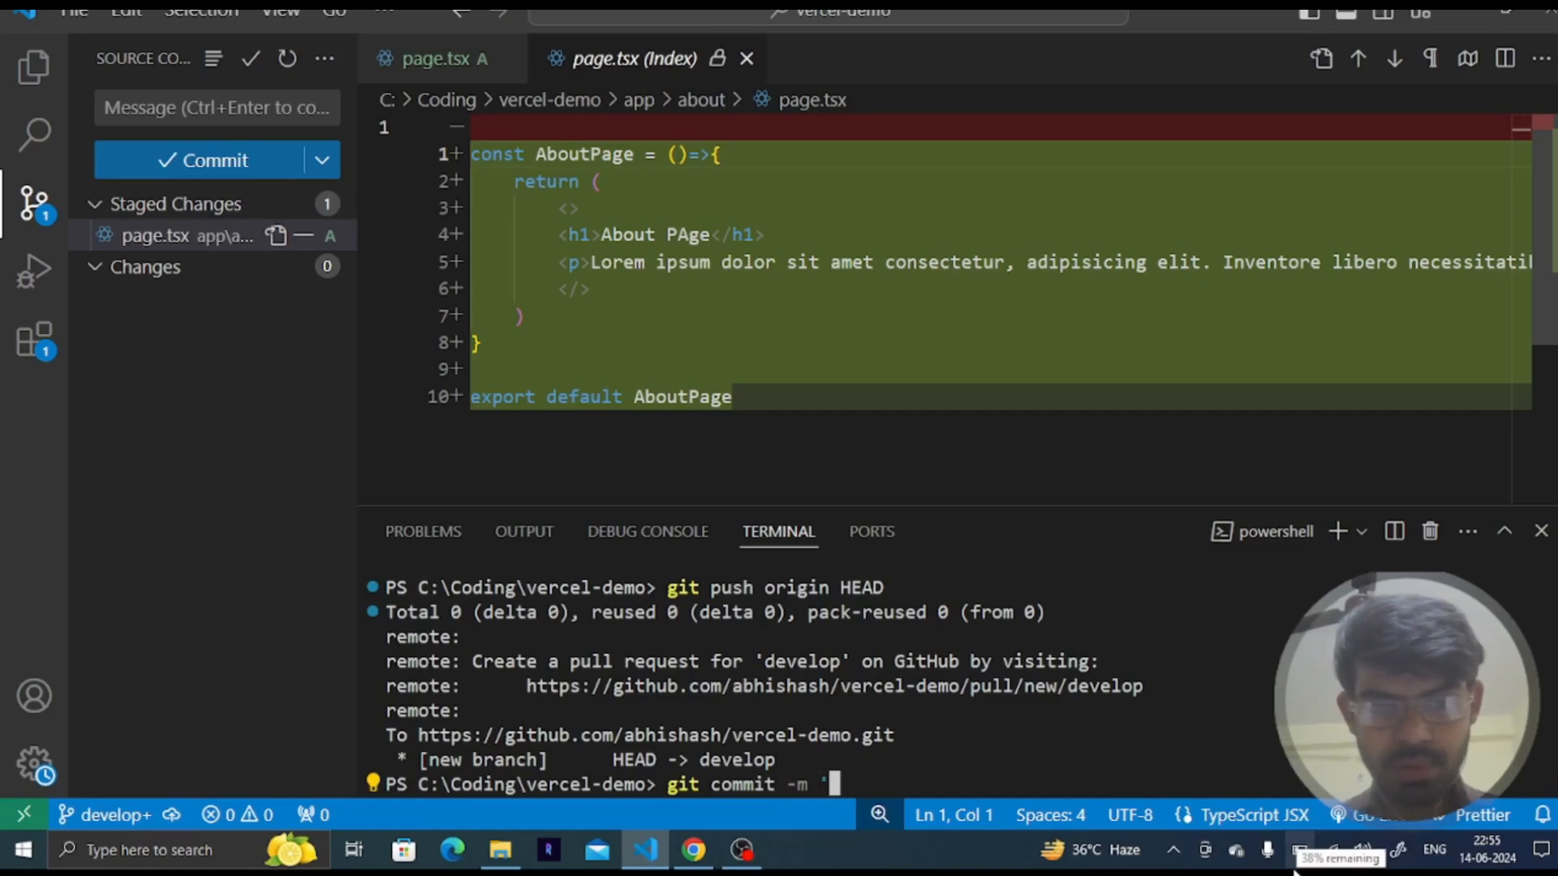
type("'set about page'")
key("Return")
- Push the new commit to the develop branch with git push origin HEAD
key("Up")
key("Up")
key("Up")
key("Down")
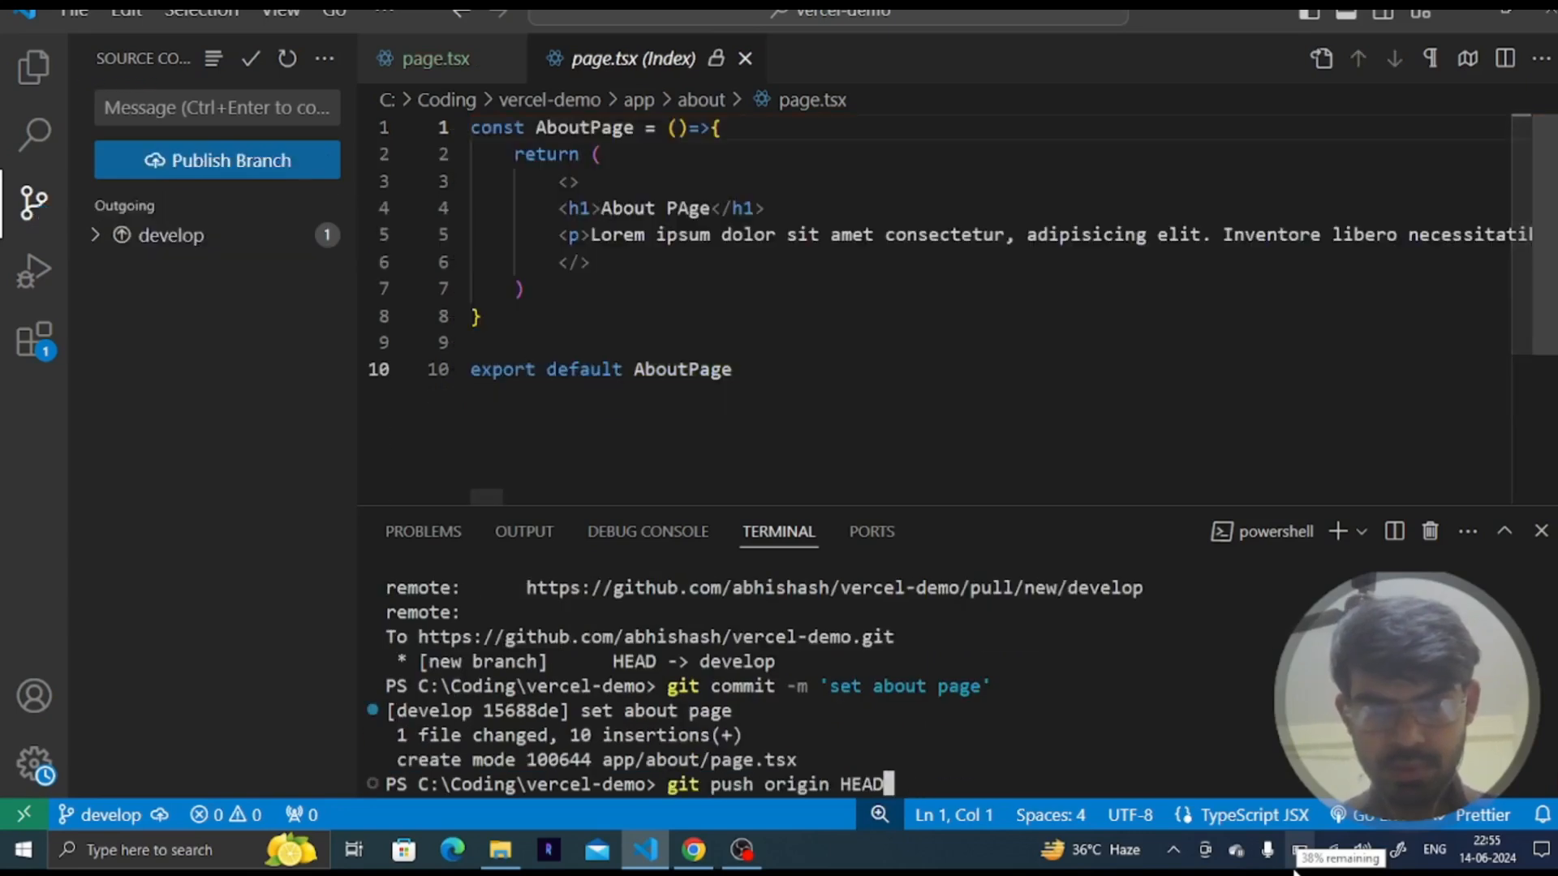
key("Down")
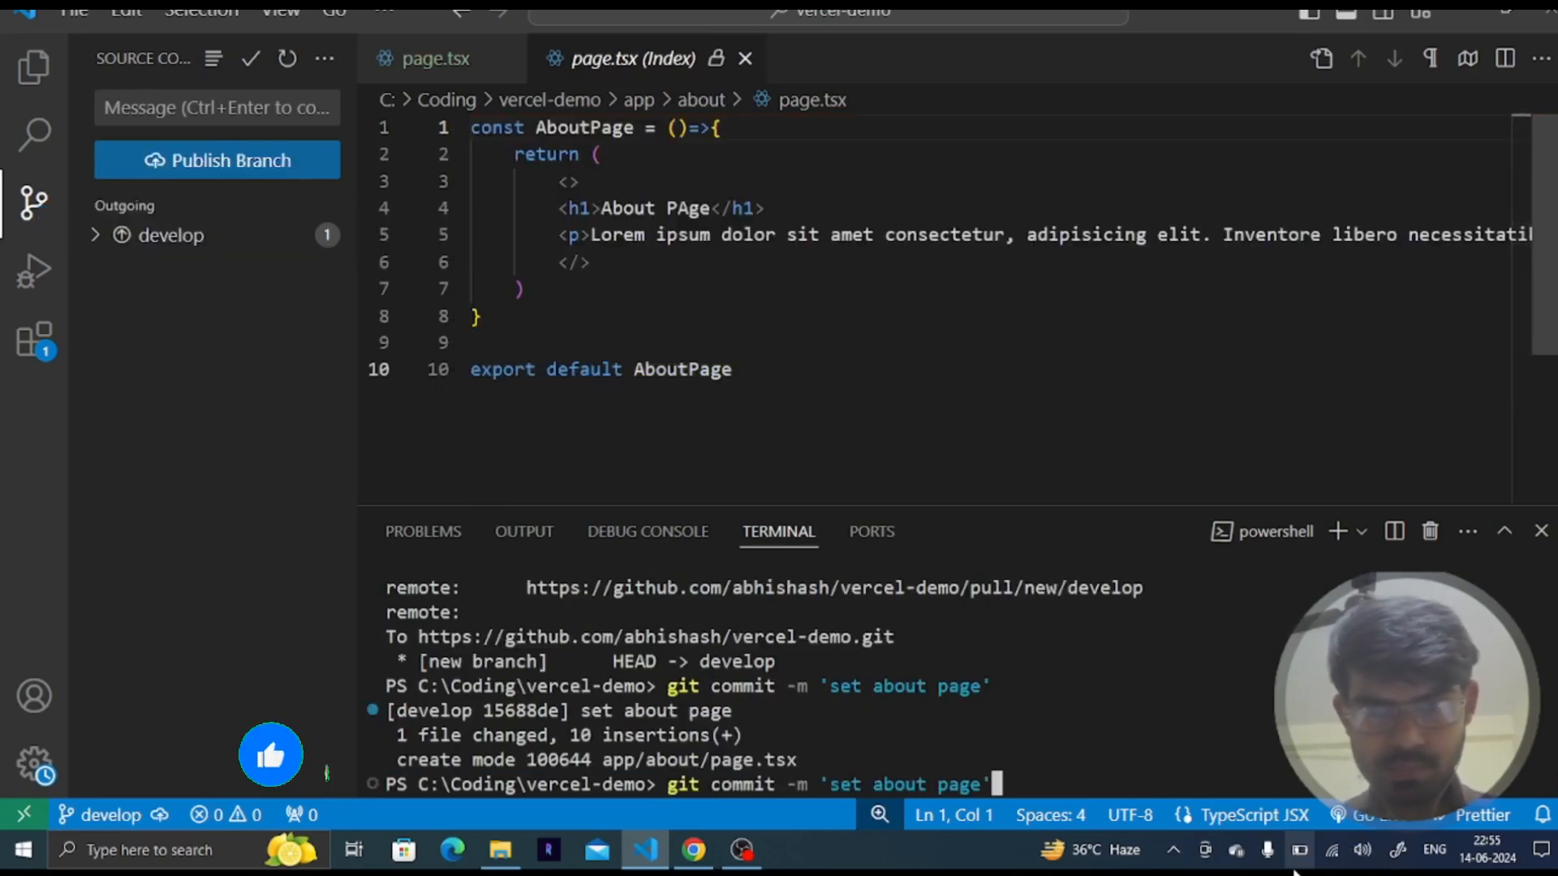
key("Down")
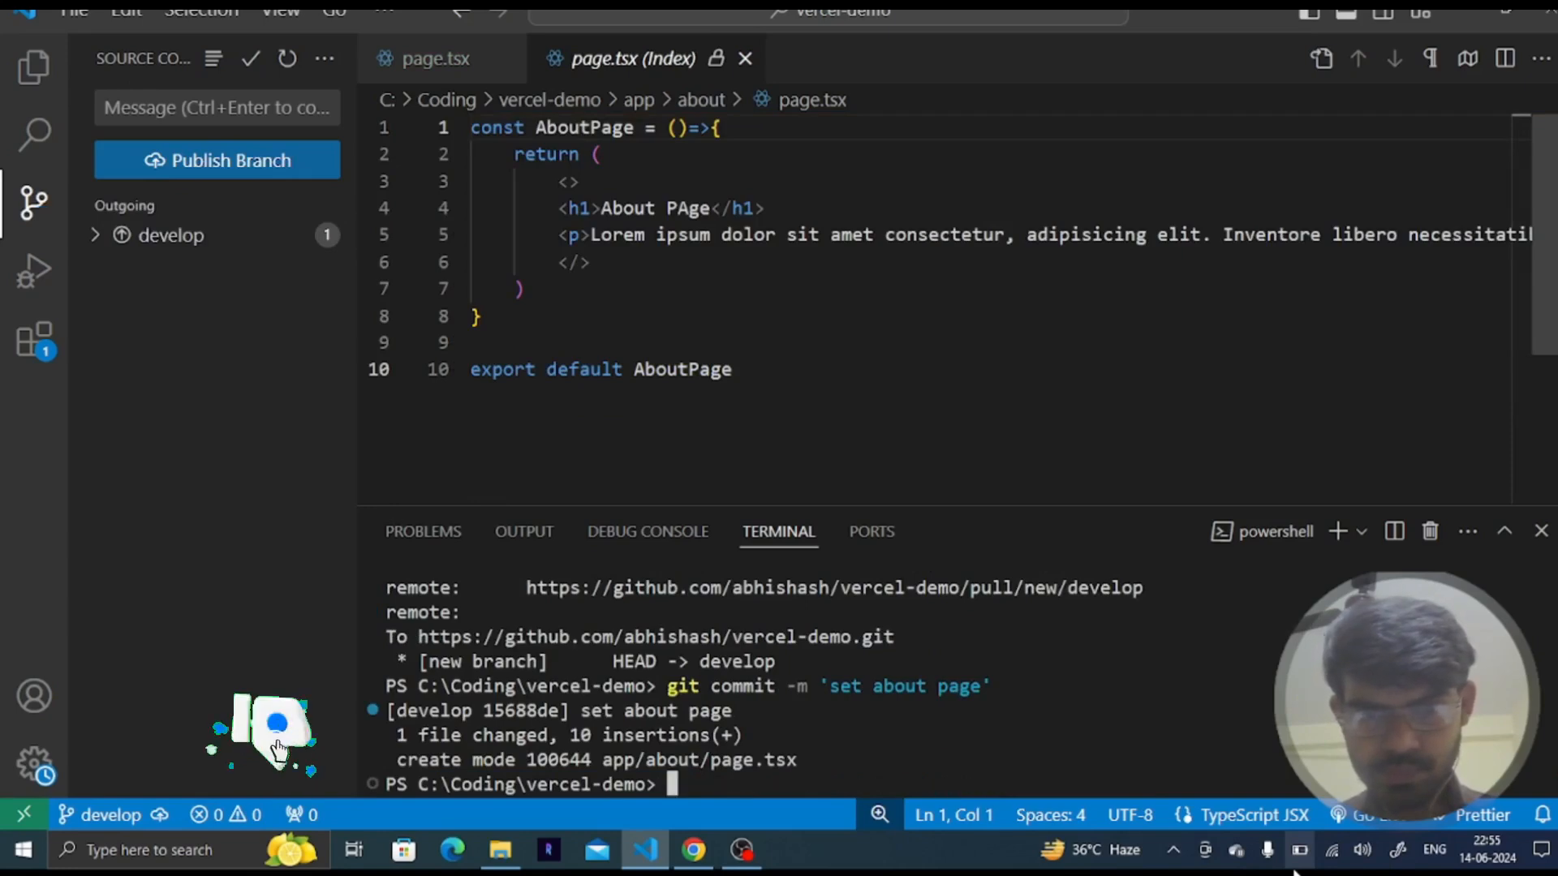
key("Up")
key("Up")
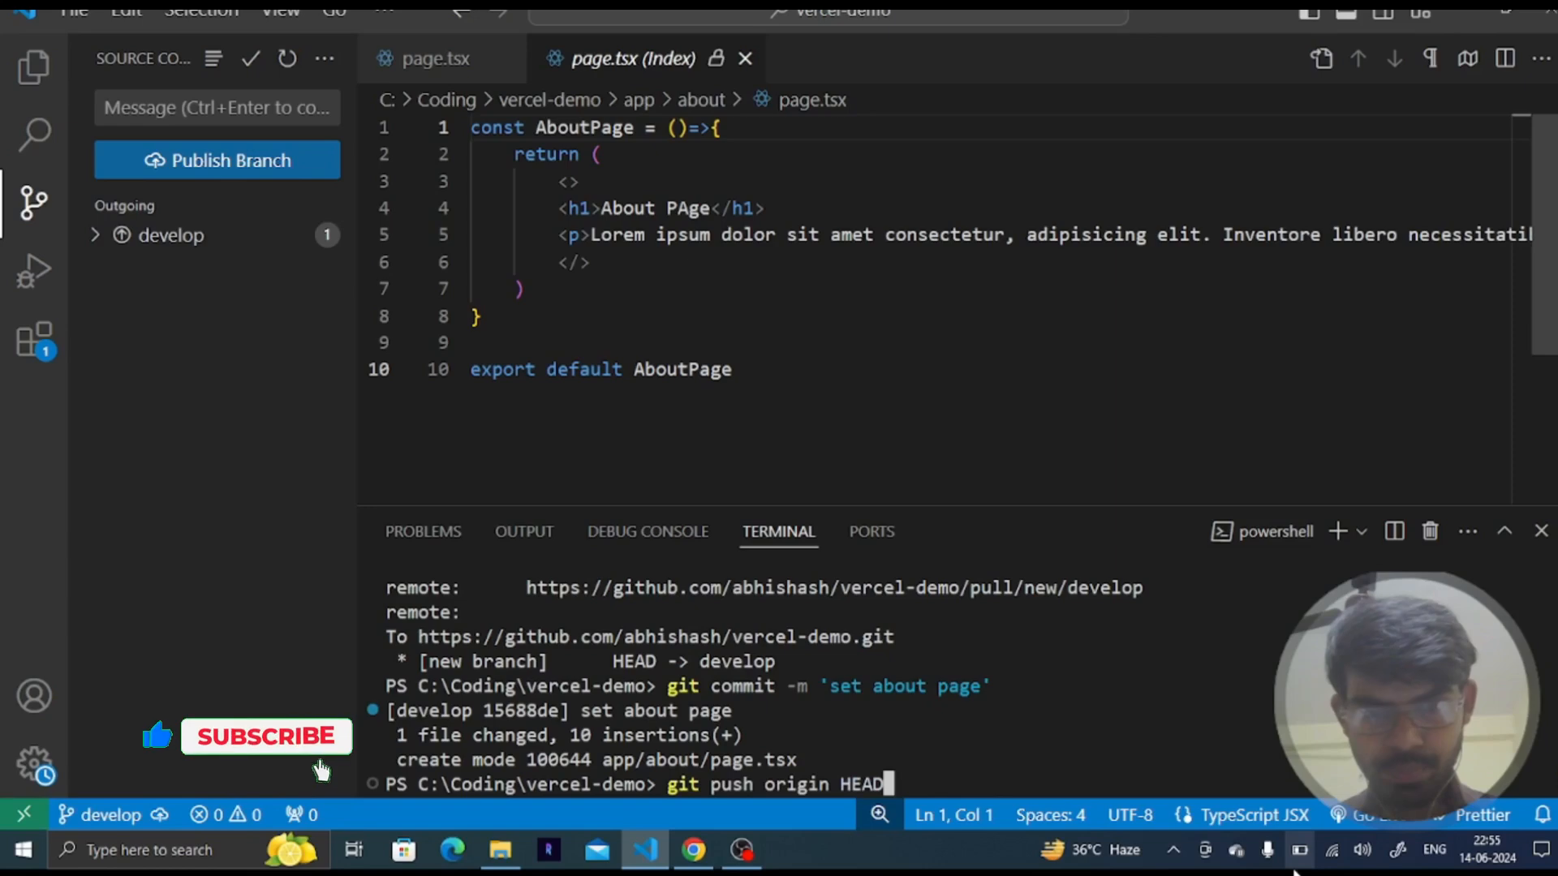
key("Return")
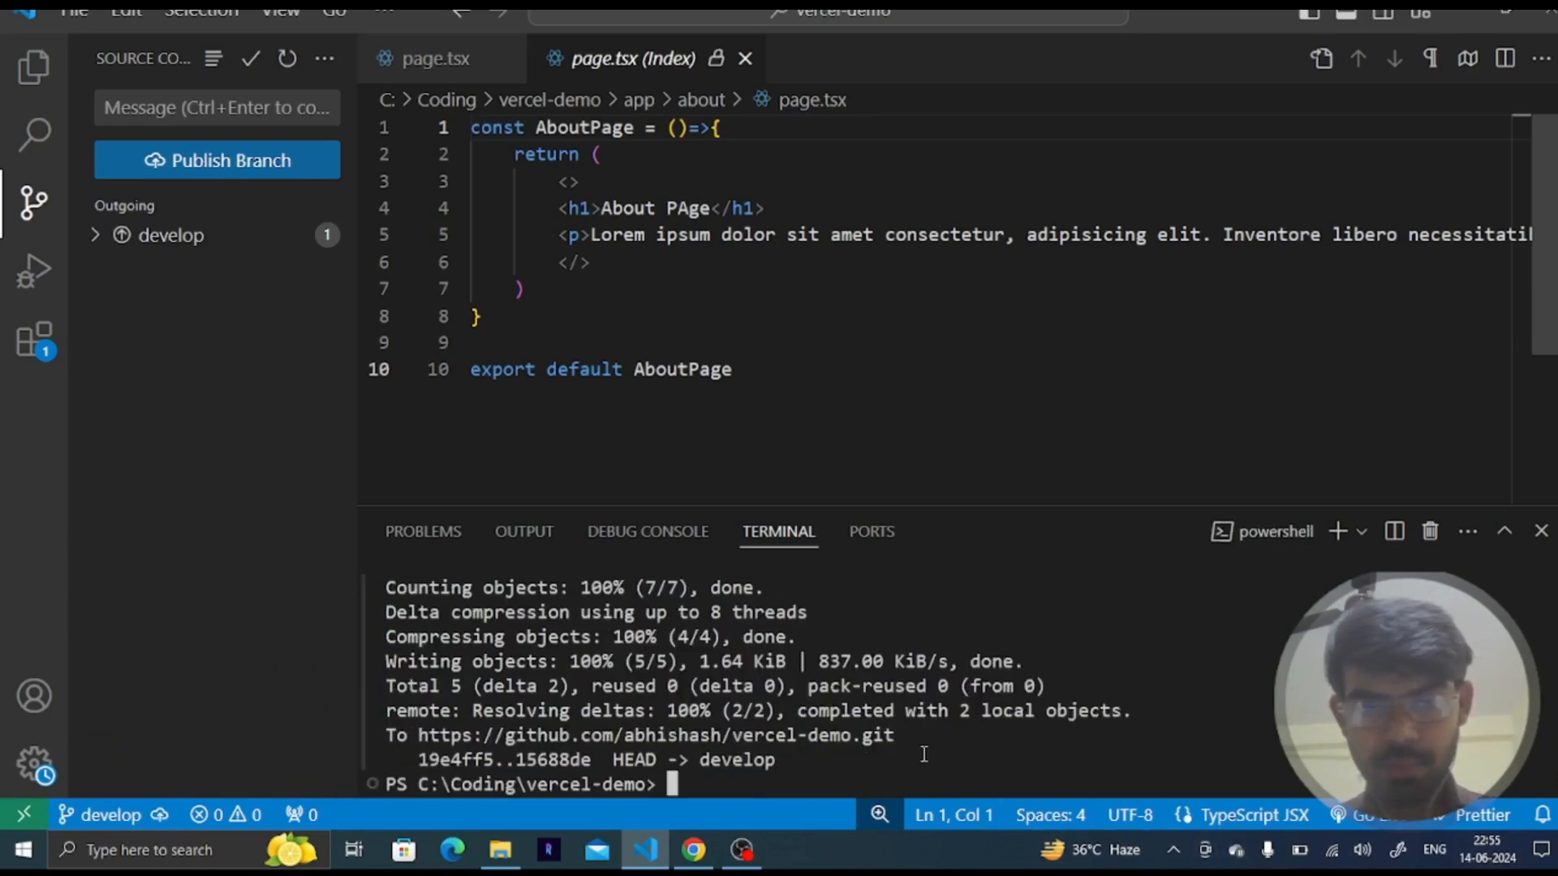
- Switch back to the browser and open the GitHub repository tab
key("alt+Tab")
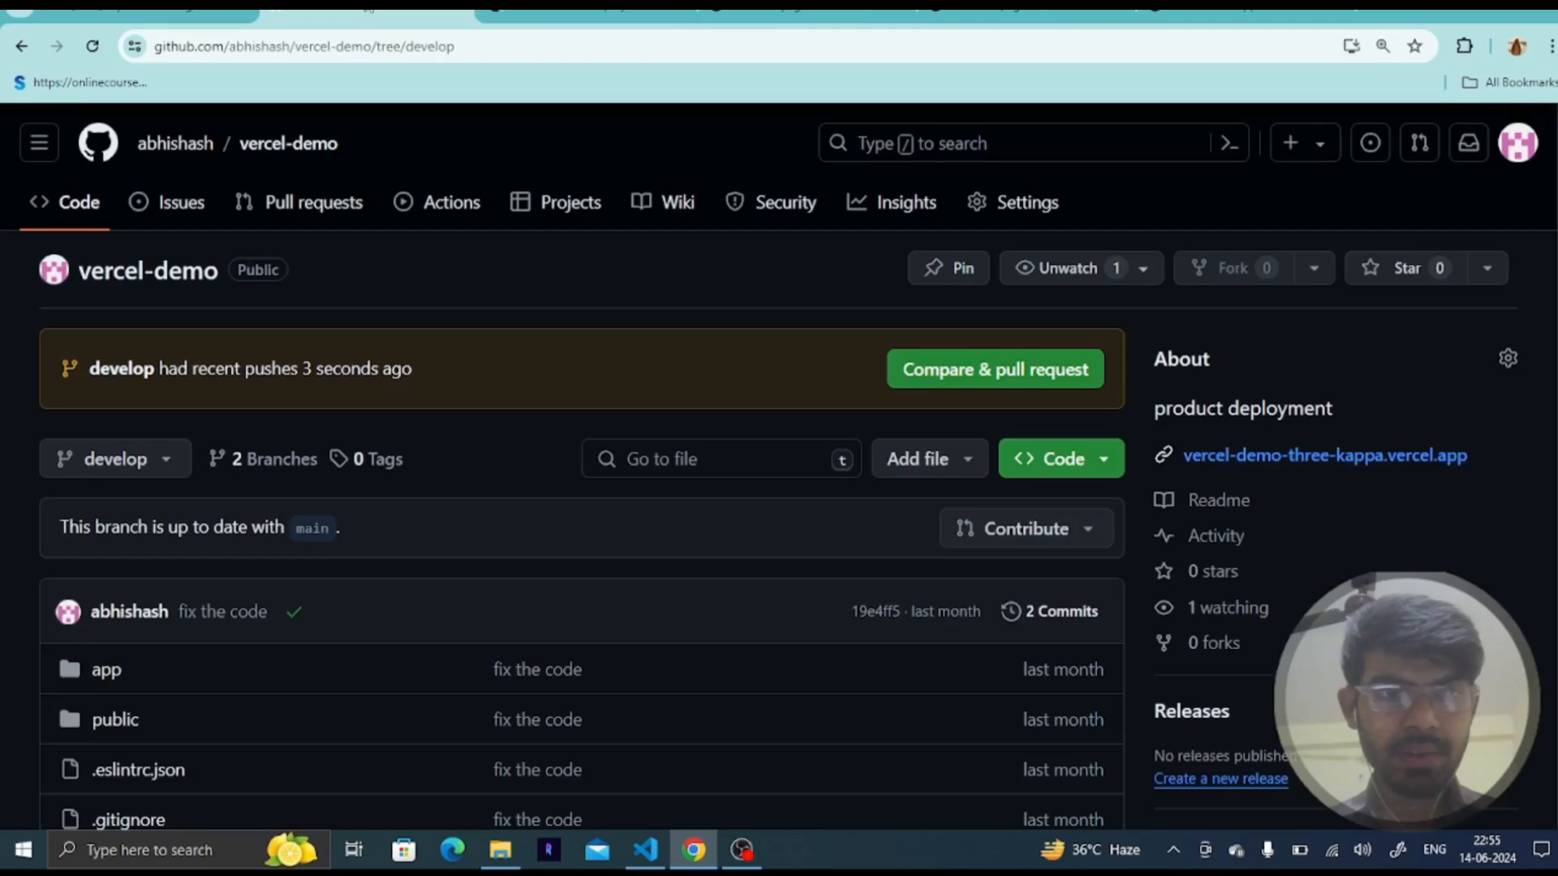
left_click(370, 16)
- Open the building deployment for the 'set about page' commit on Vercel and check its build progress
left_click(527, 16)
left_click(803, 16)
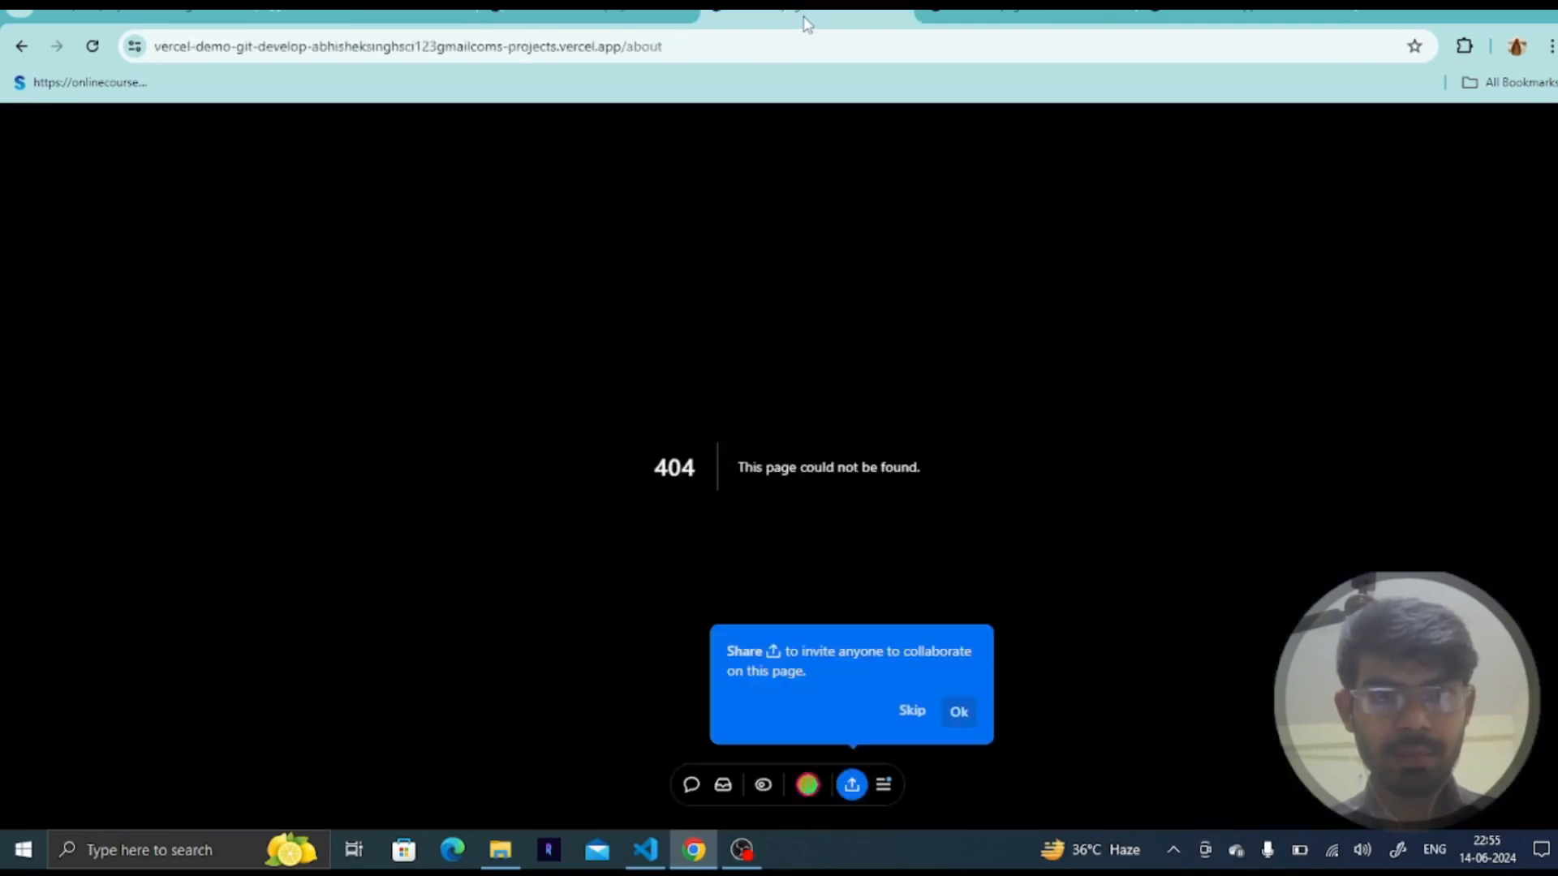
left_click(560, 14)
scroll(451, 365, "left", 5)
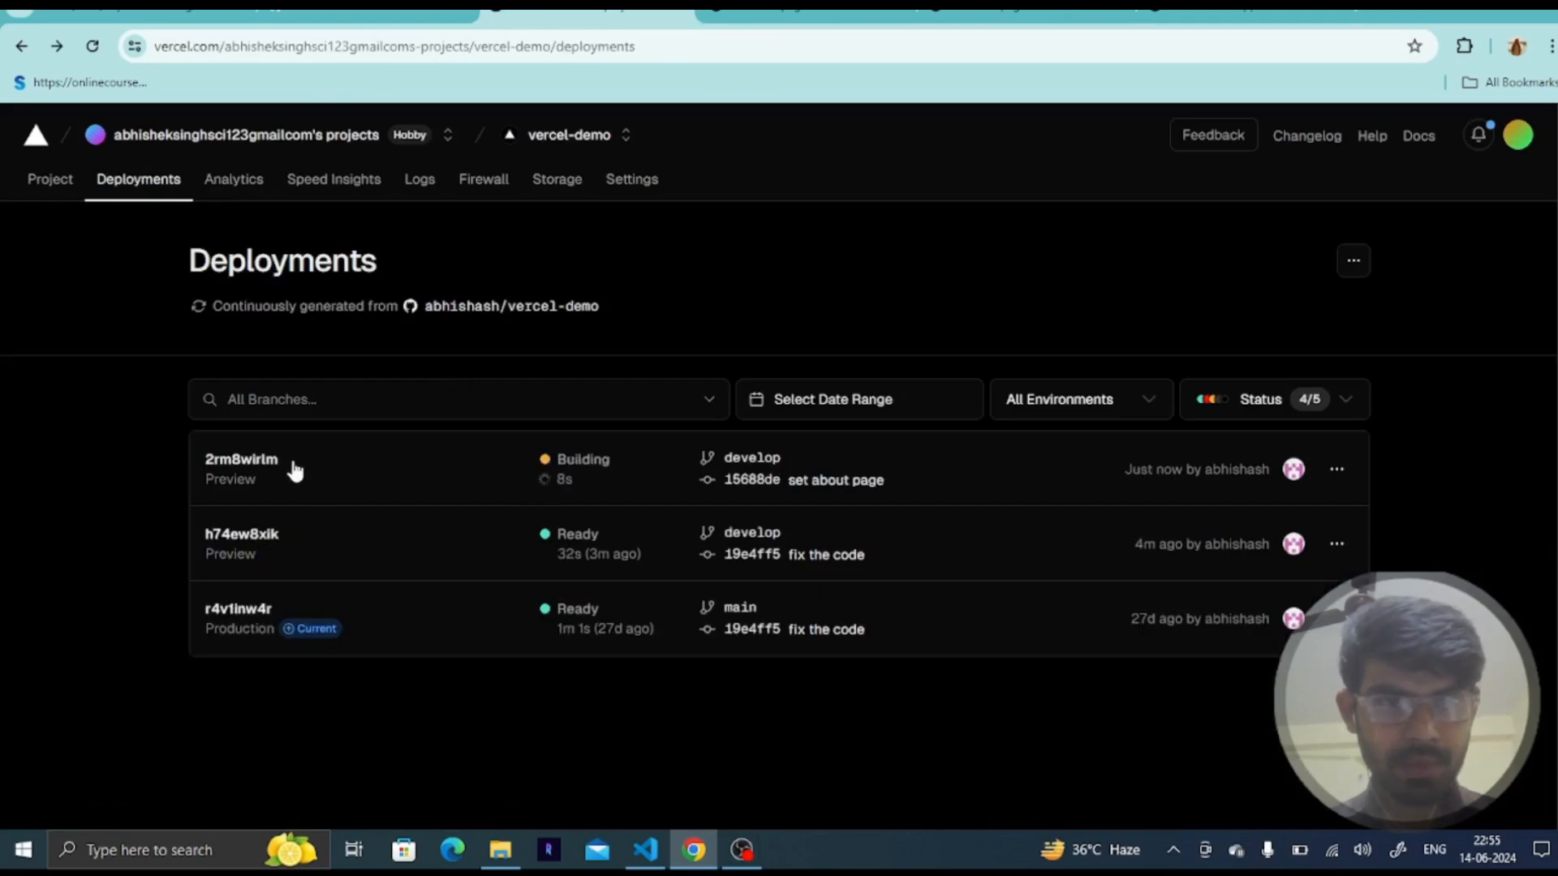
left_click(649, 439)
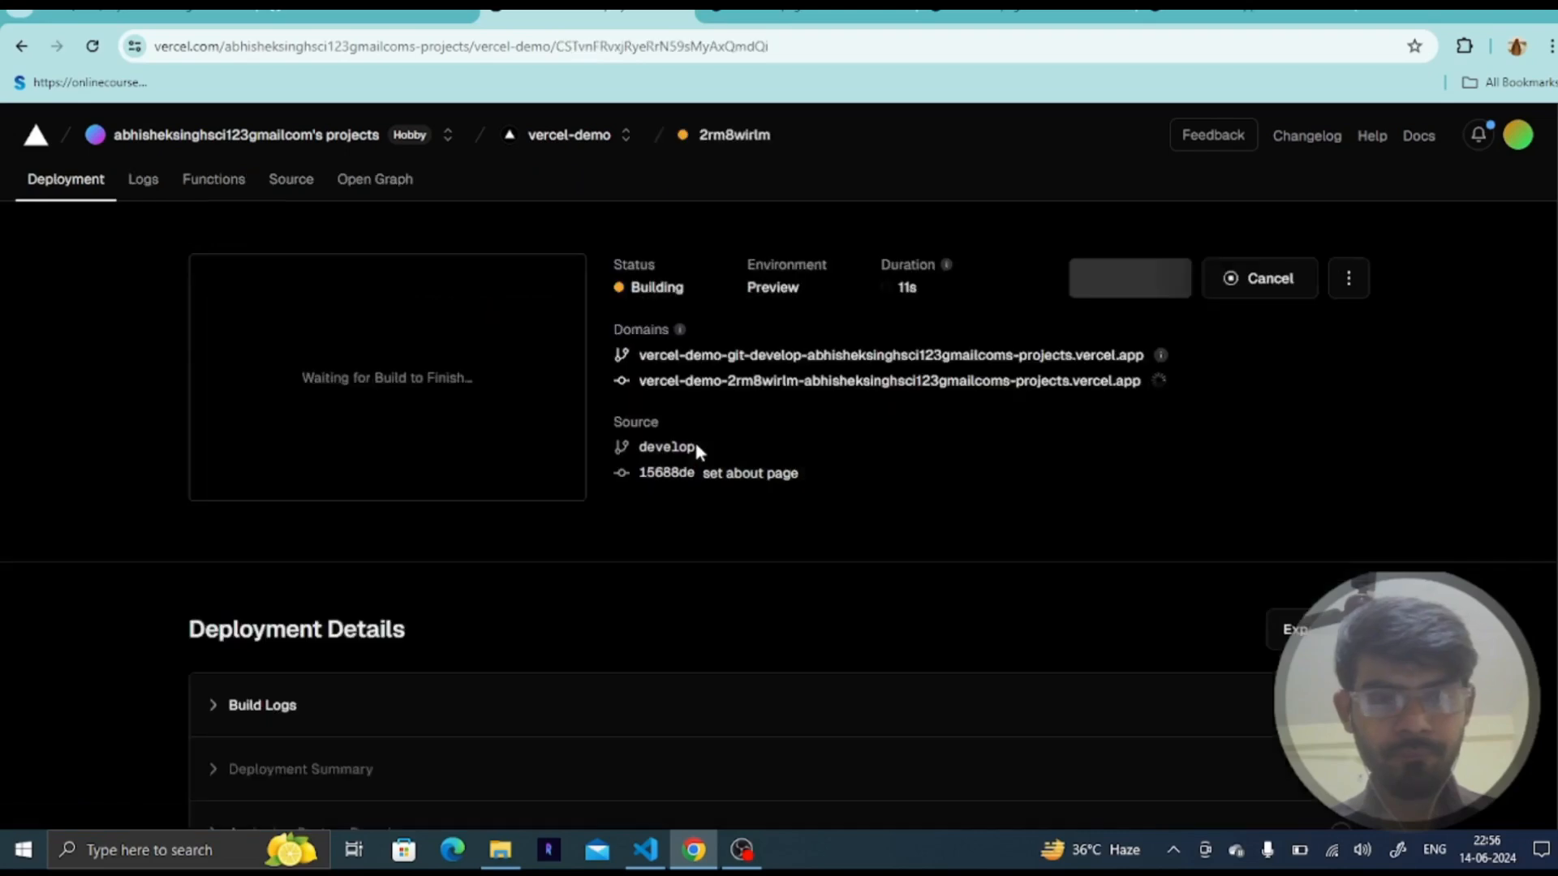
scroll(791, 488, "down", 4)
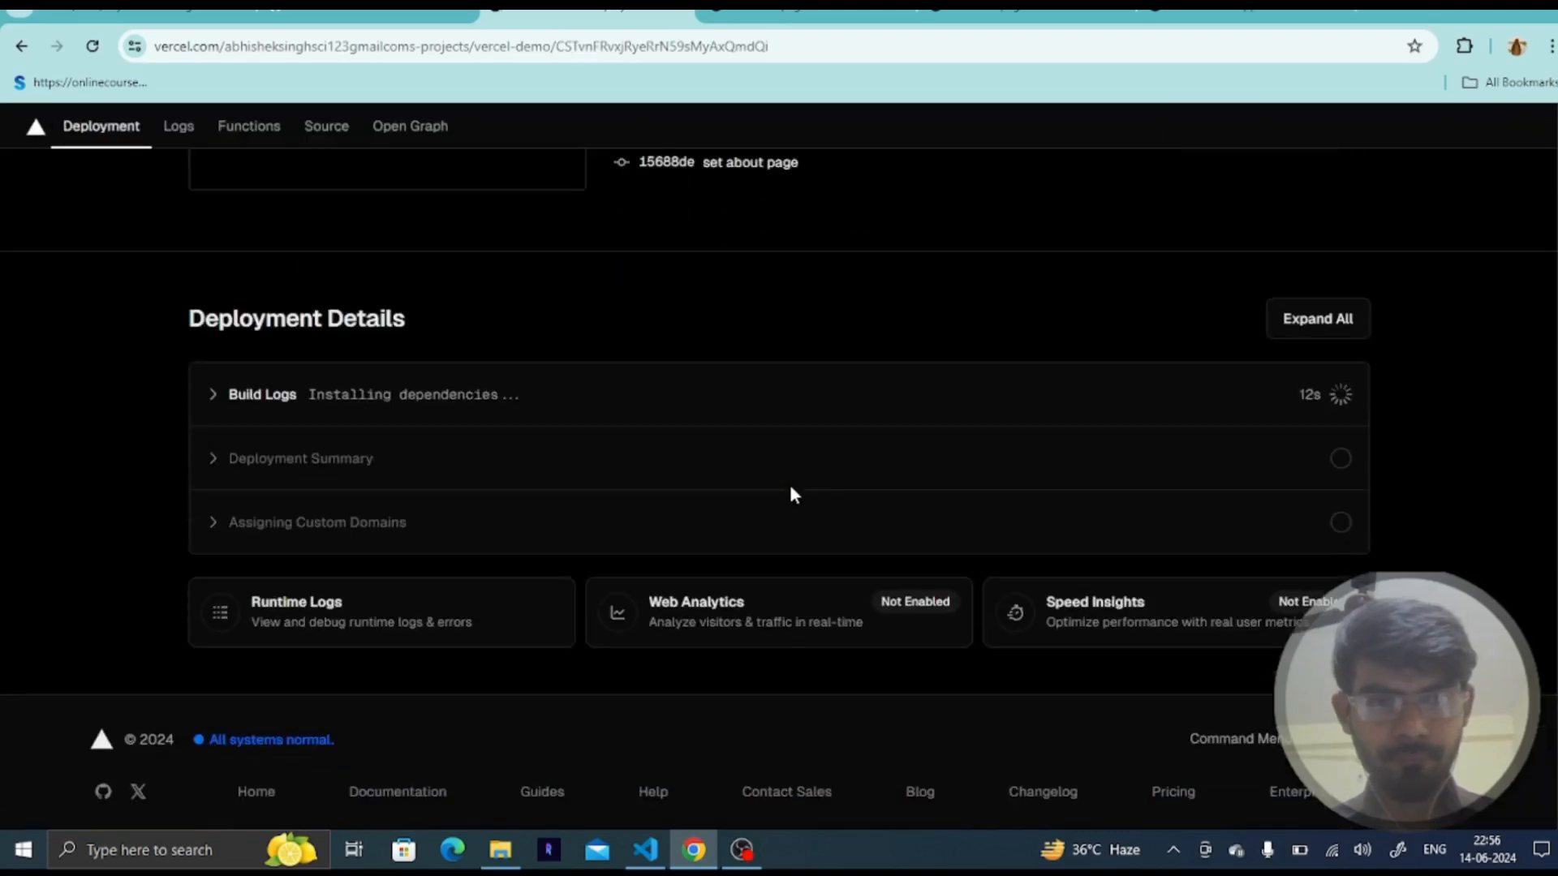
scroll(792, 490, "up", 4)
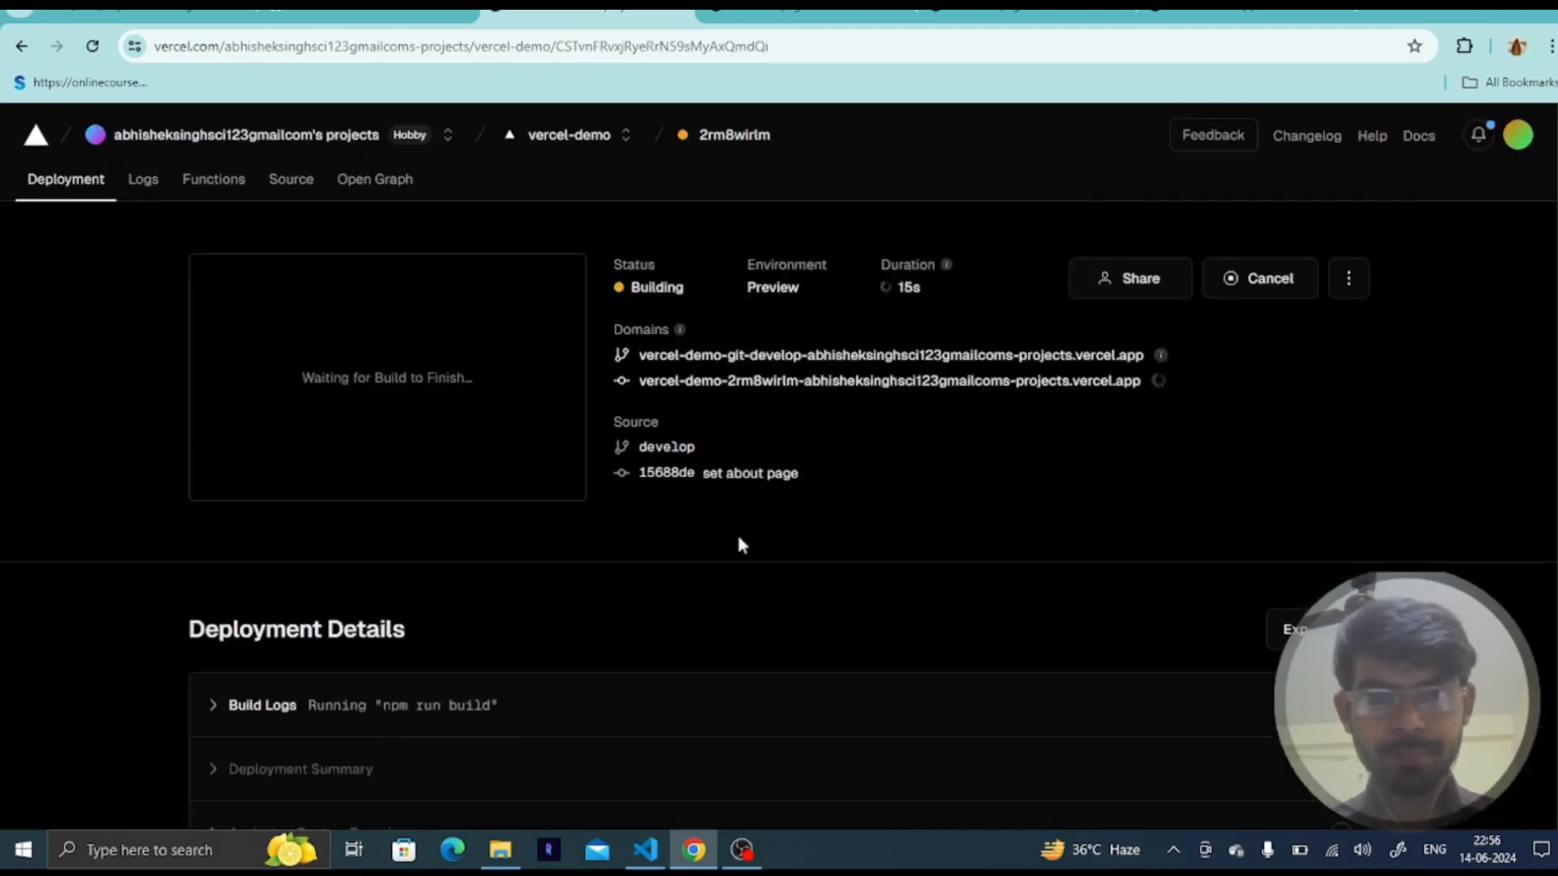
scroll(779, 635, "down", 1)
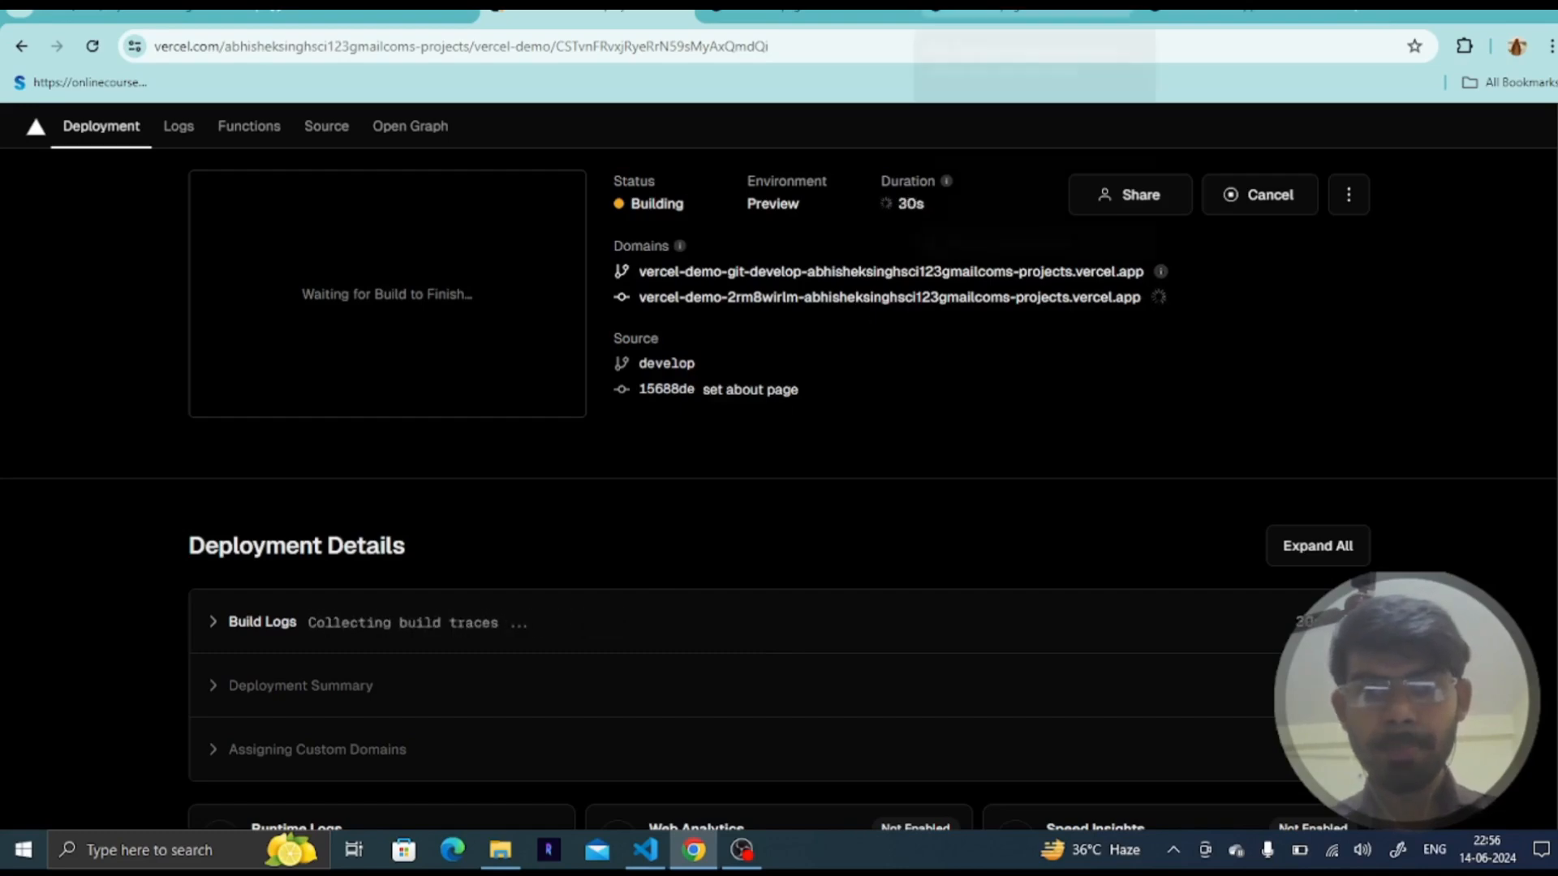
- Check the about page tab on develop-git2-demo.vercel.app and return to the deployment page
left_click(998, 11)
left_click(635, 50)
left_click(635, 51)
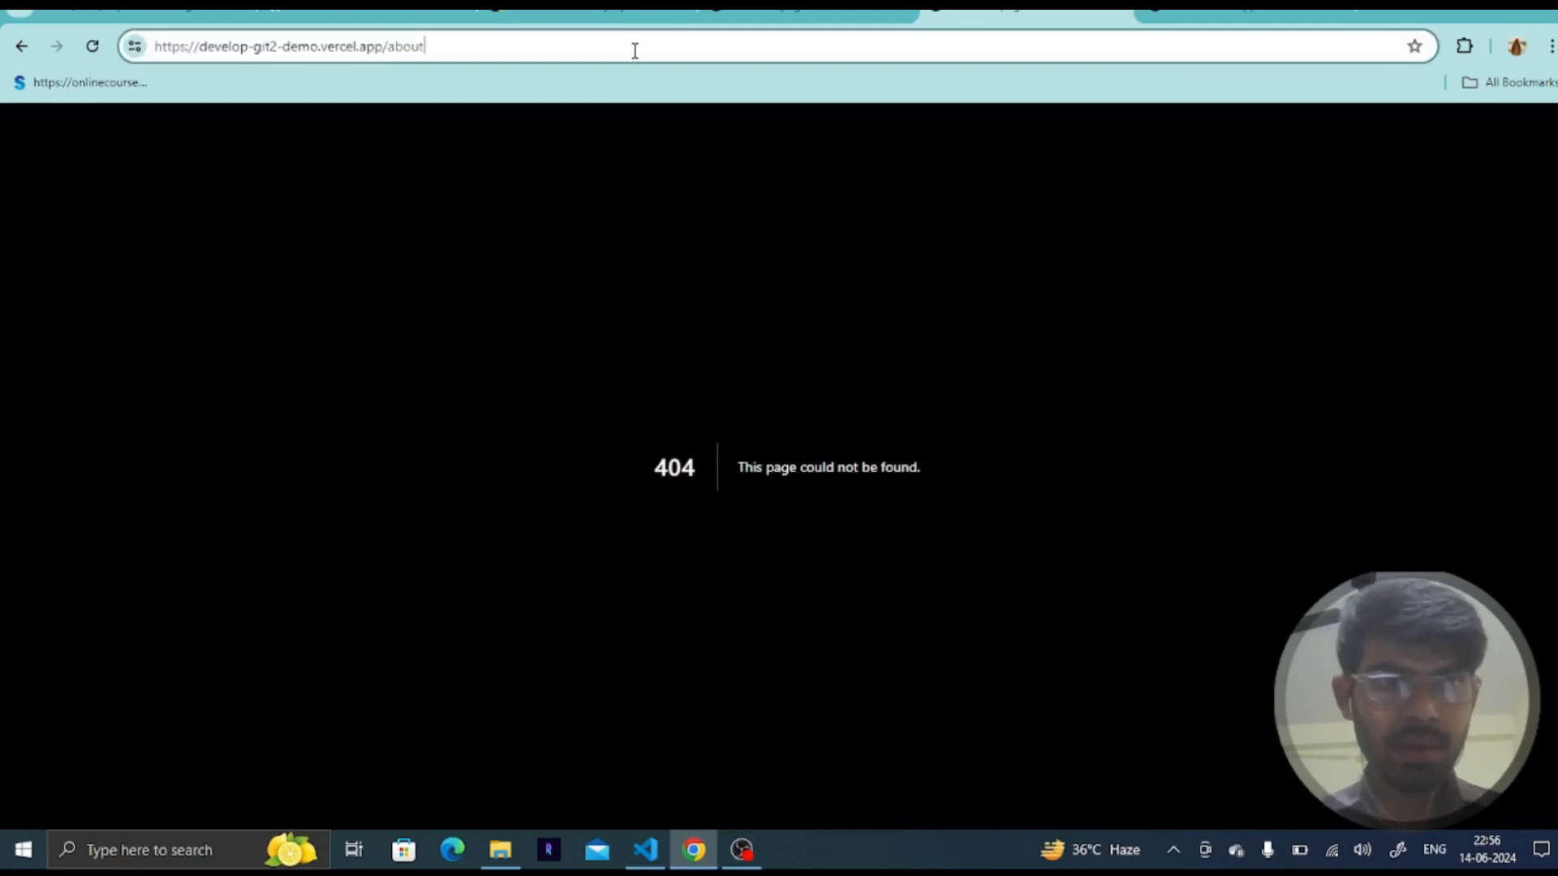
left_click(538, 14)
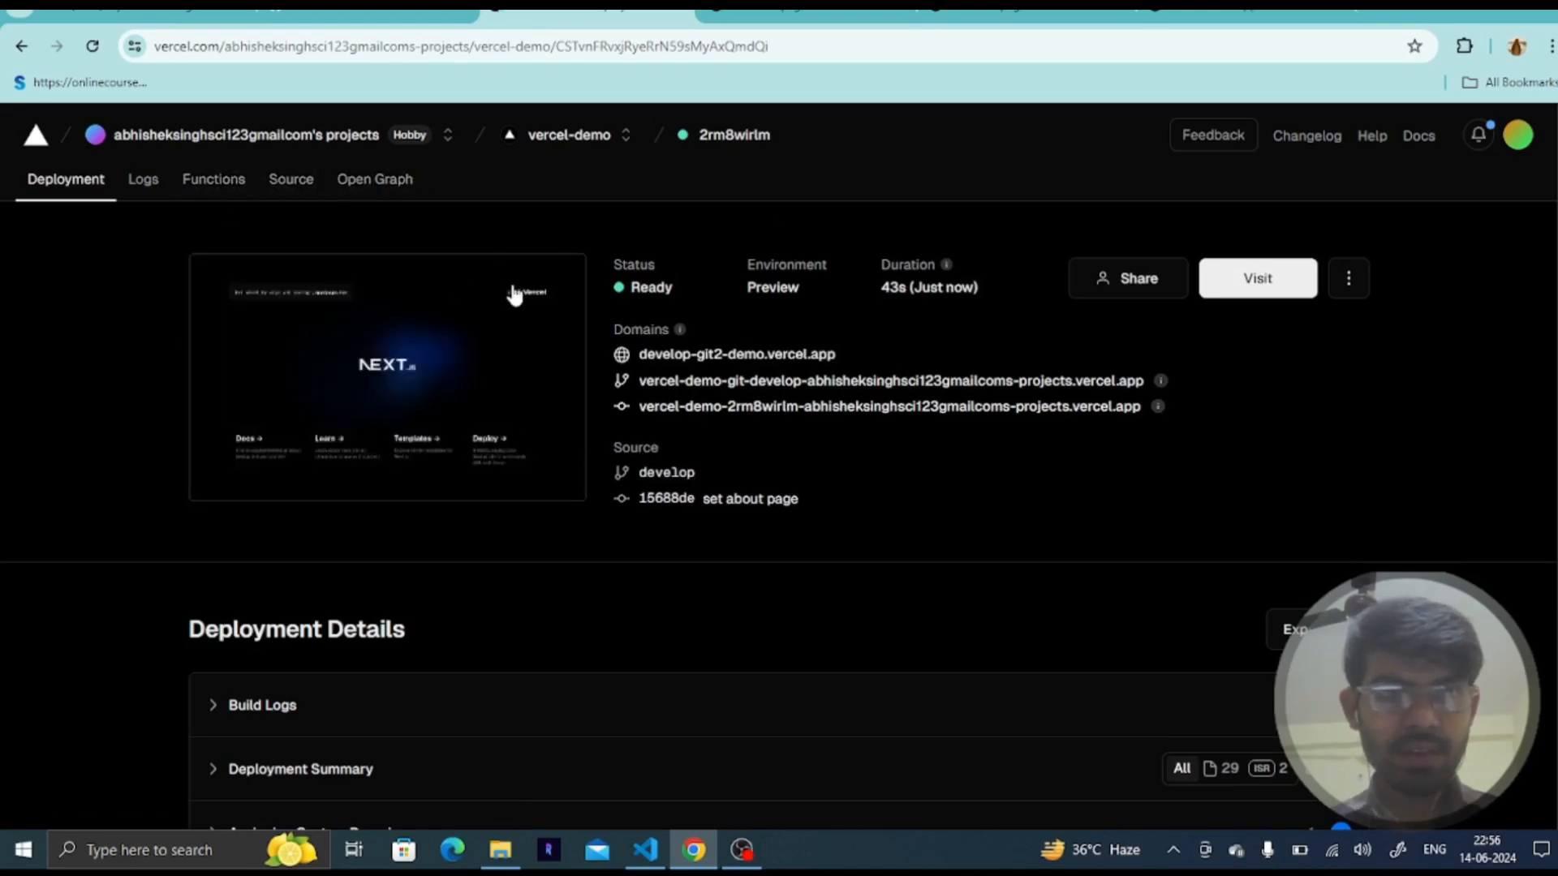
- Visit the develop-git2-demo.vercel.app domain from the deployment and load its /about path
left_click(719, 354)
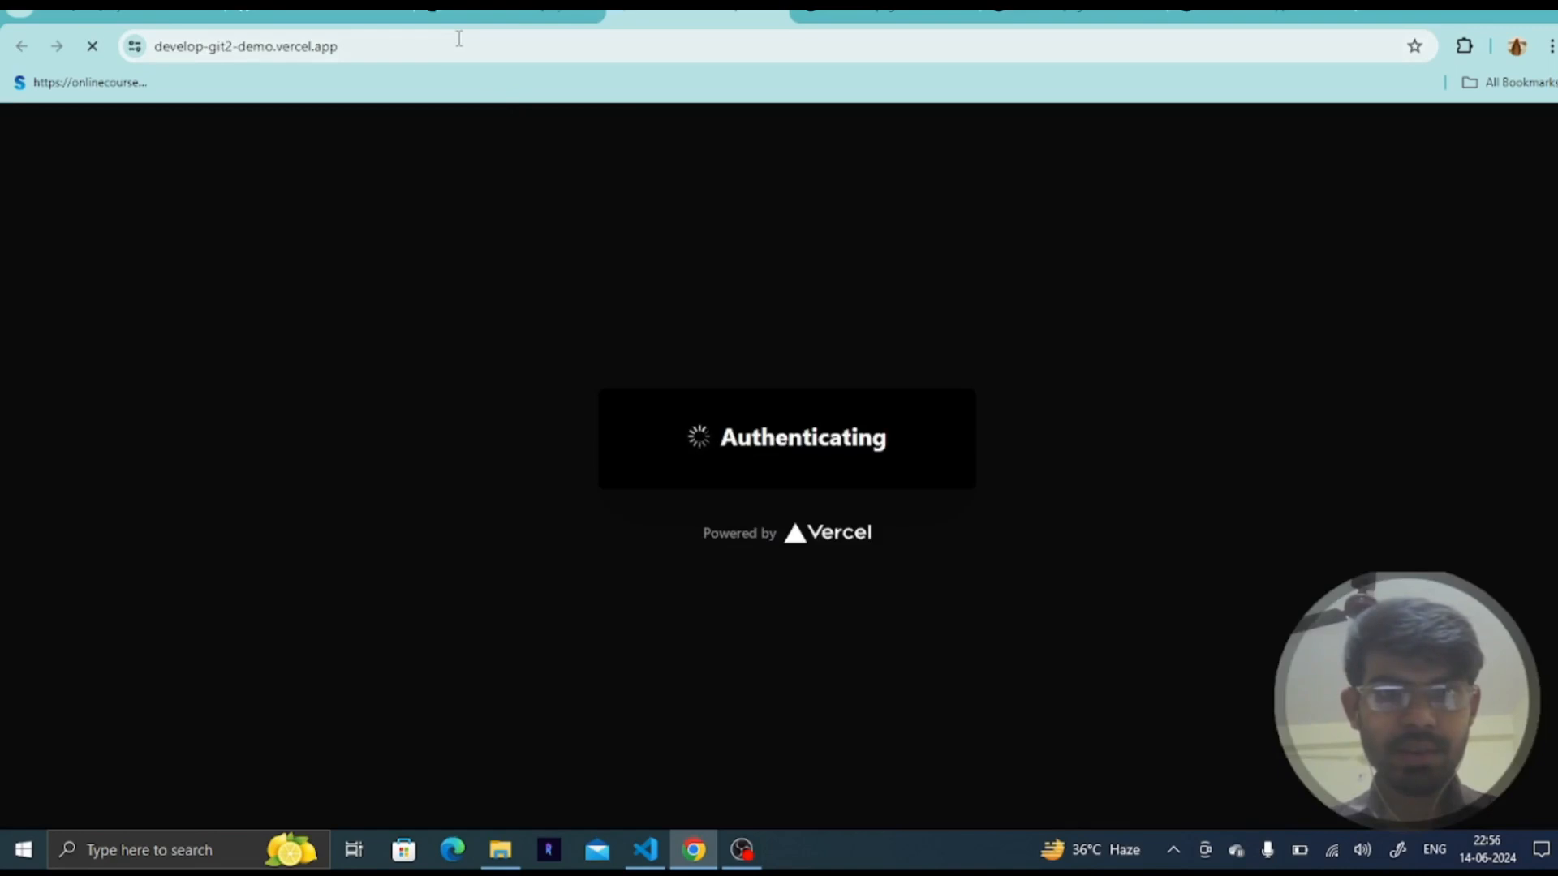
left_click(452, 47)
left_click(454, 54)
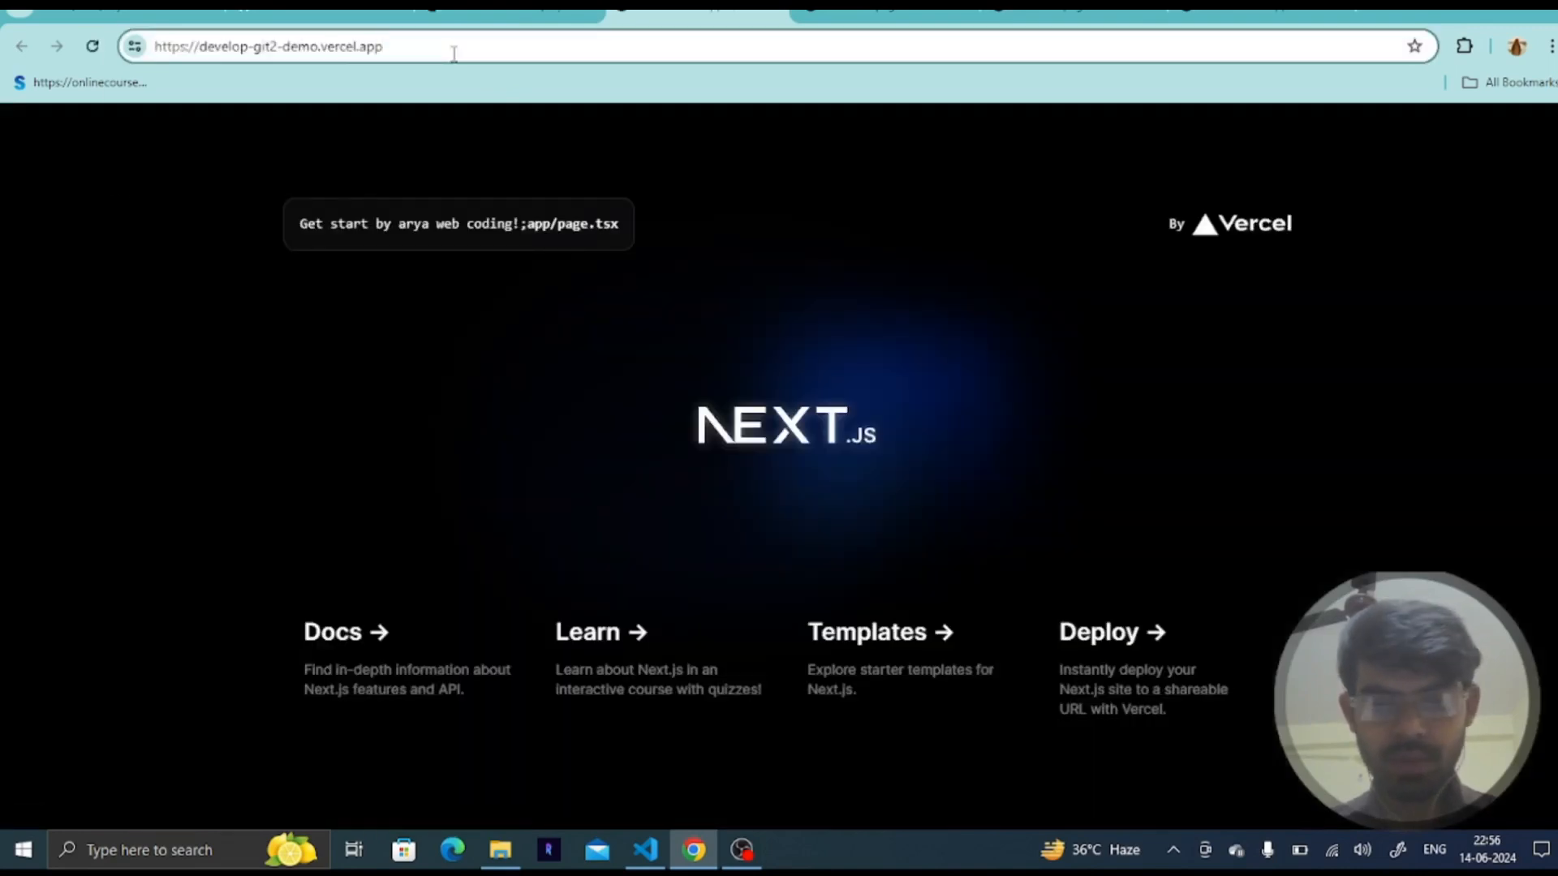
type("/about")
key("Return")
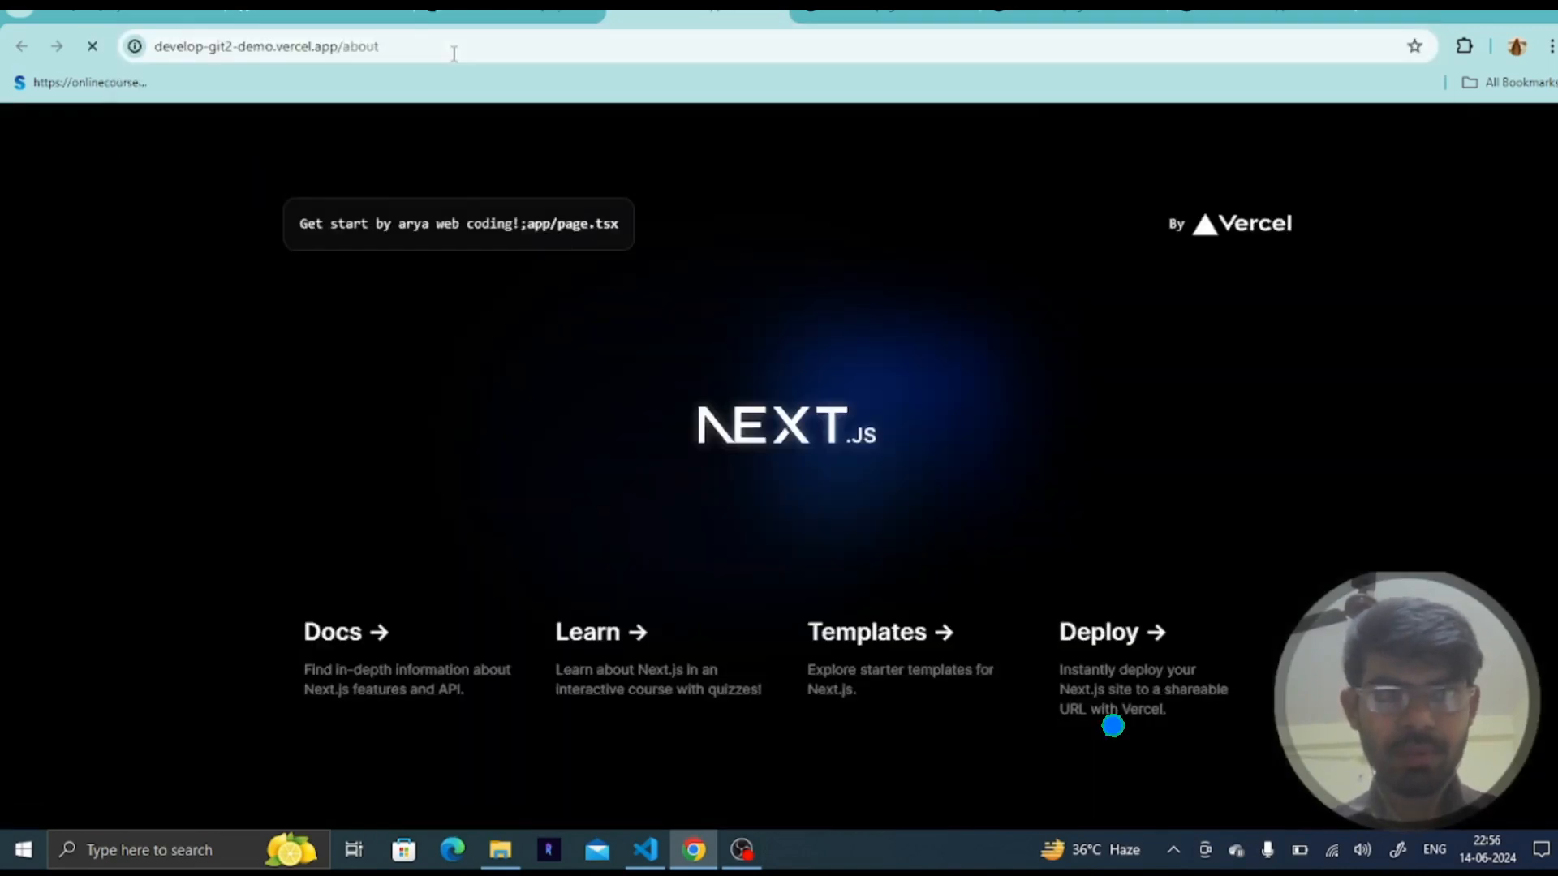